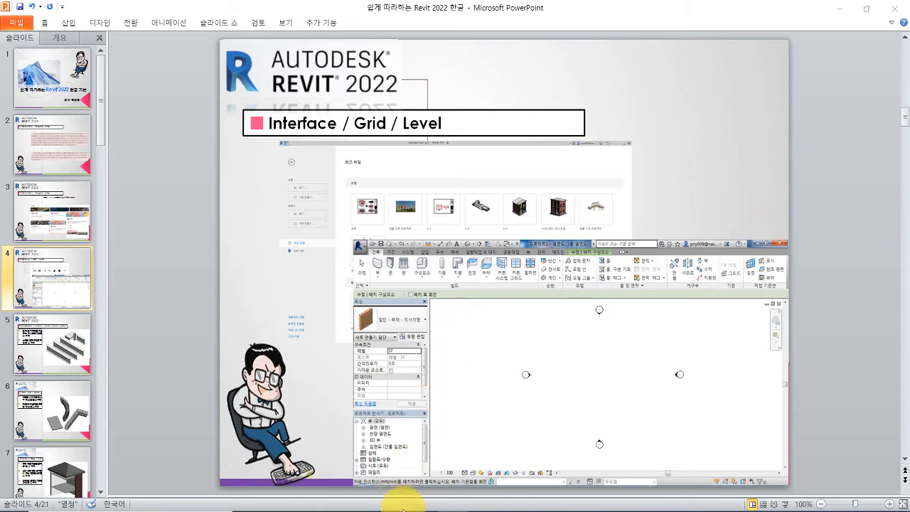
- Switch to Revit and create a new project from the architectural template (건축 템플릿)
left_click(426, 511)
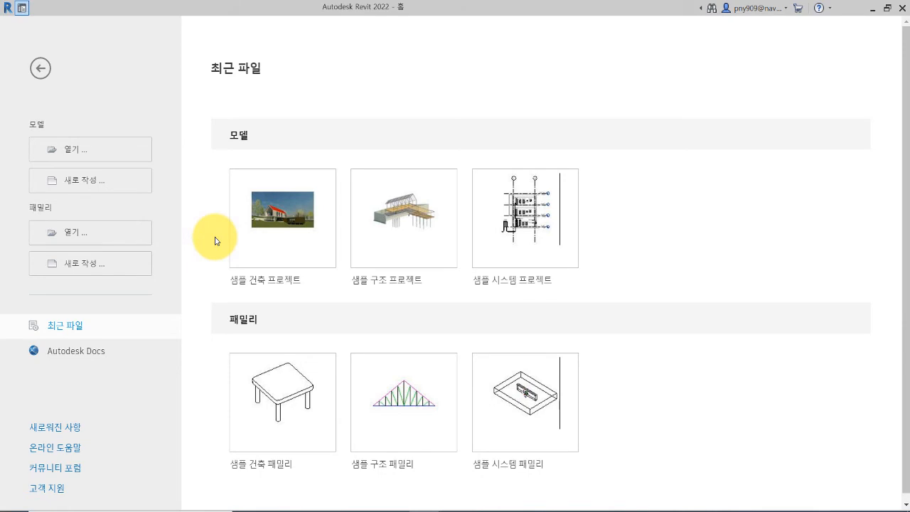
left_click(126, 184)
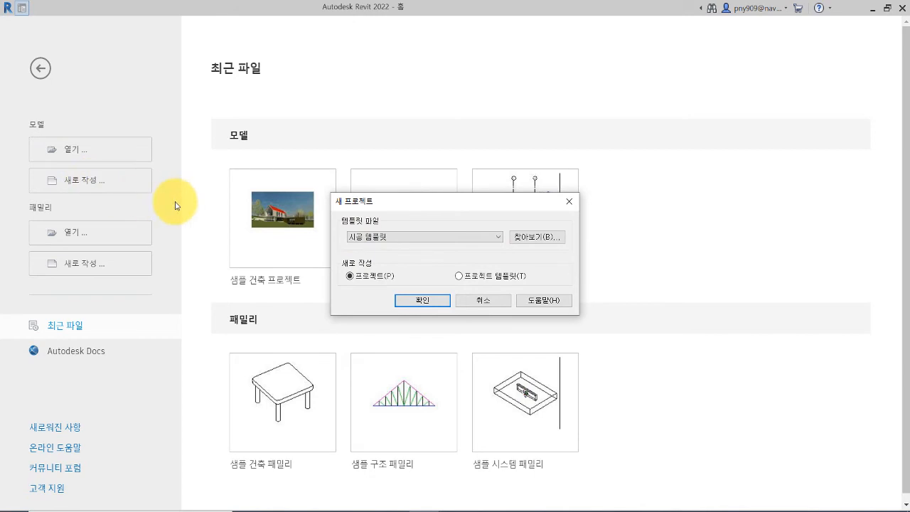
left_click(381, 237)
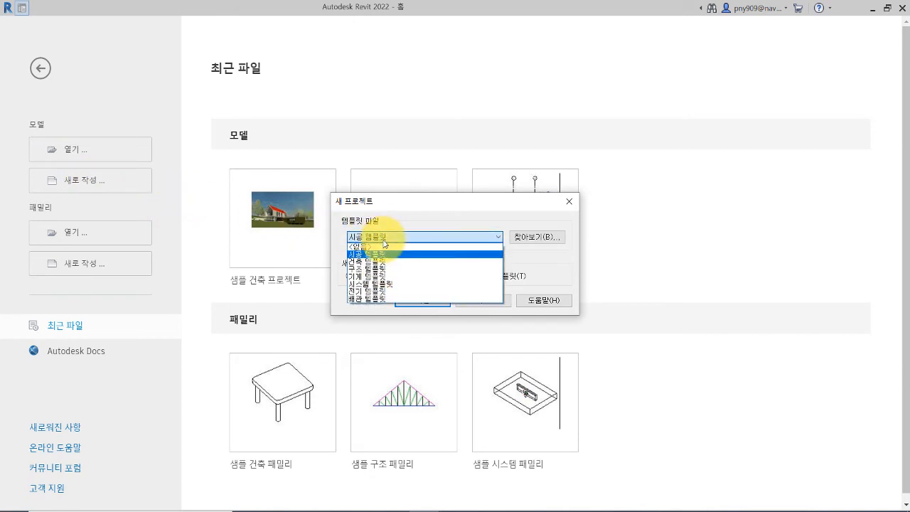
left_click(382, 262)
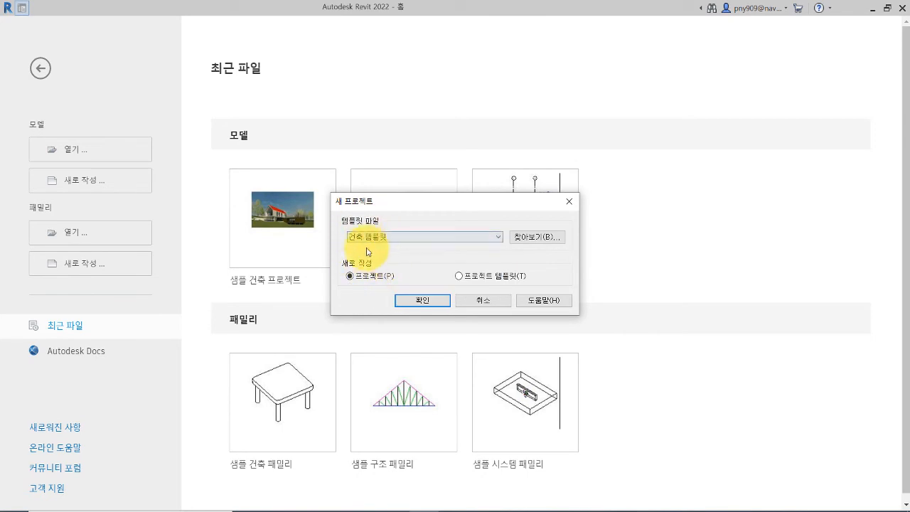
left_click(422, 301)
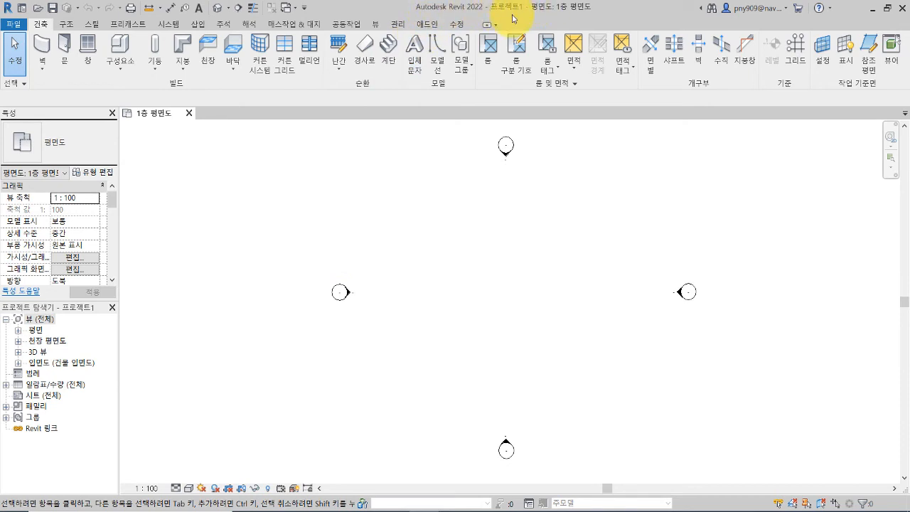
- Save the project to the desktop (바탕 화면) as a project file named 123
left_click(14, 24)
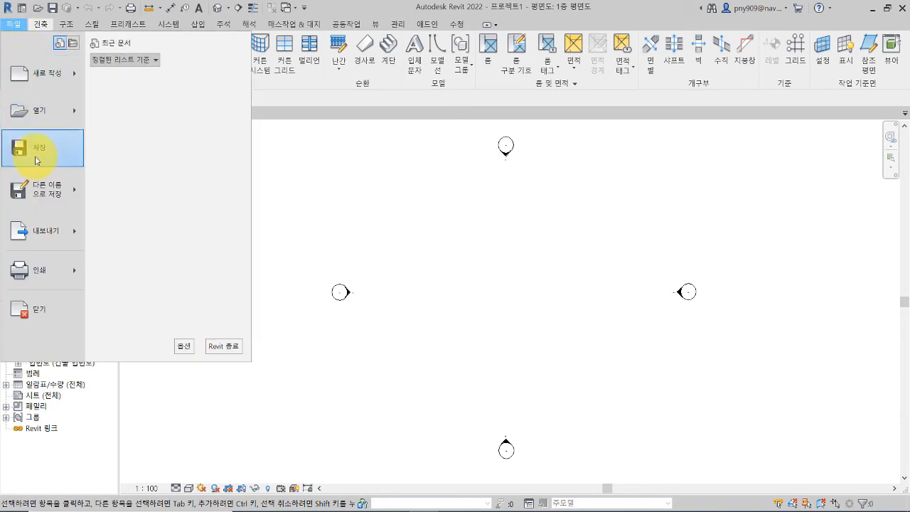
mouse_move(50, 192)
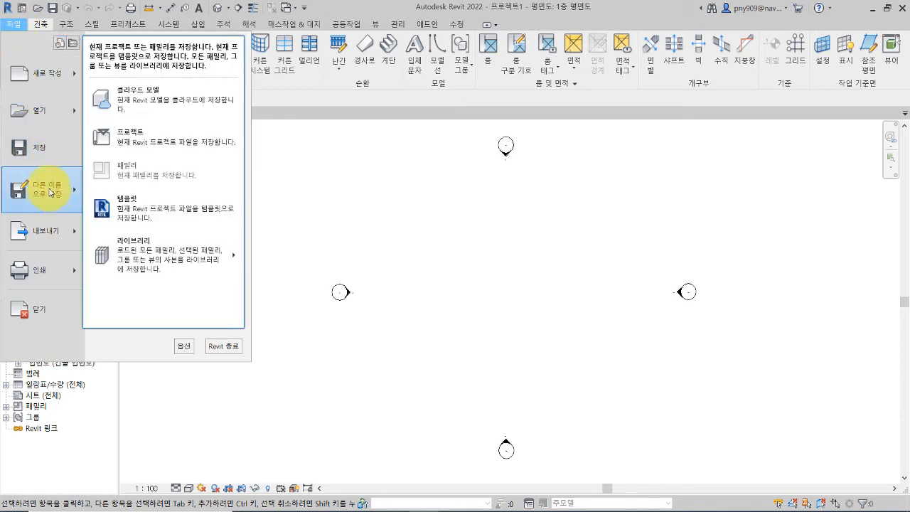
left_click(45, 148)
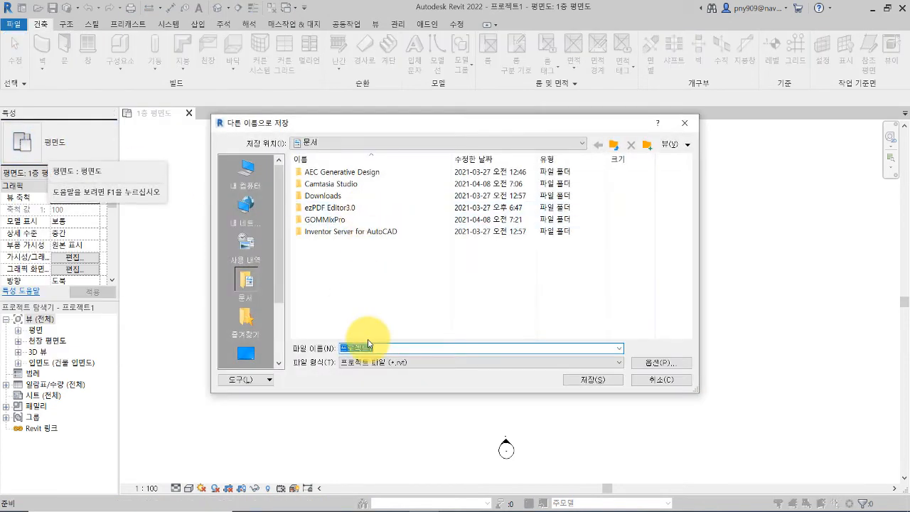
left_click(355, 143)
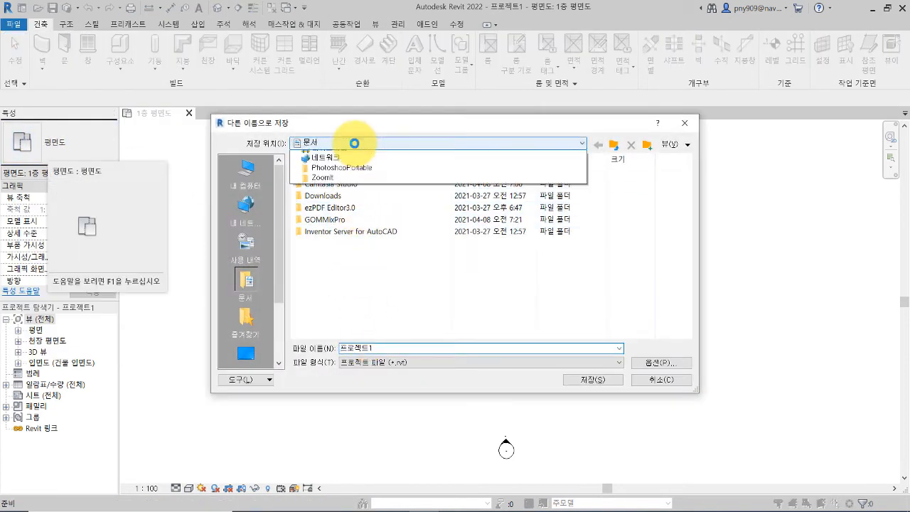
left_click(345, 152)
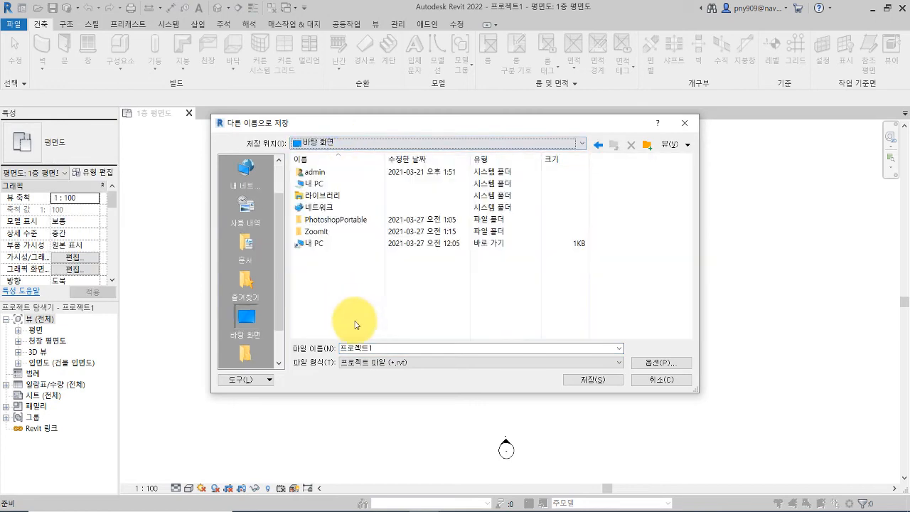
left_click(379, 348)
type("123")
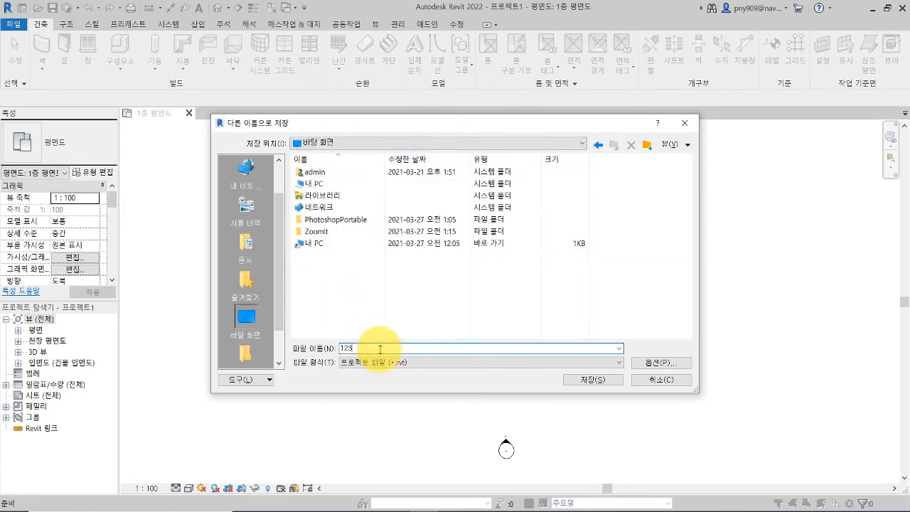
left_click(580, 380)
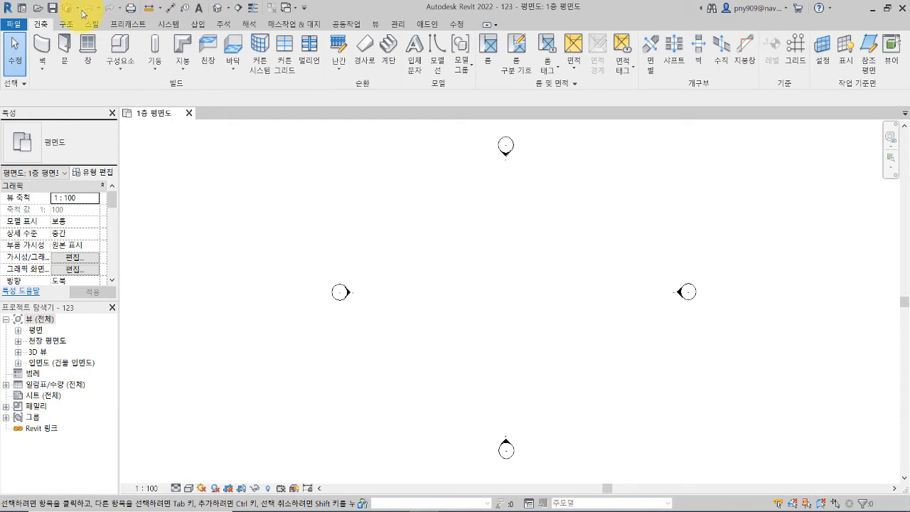
- Examine the file commands and the architecture, structure, steel, precast and systems tool sets
left_click(17, 27)
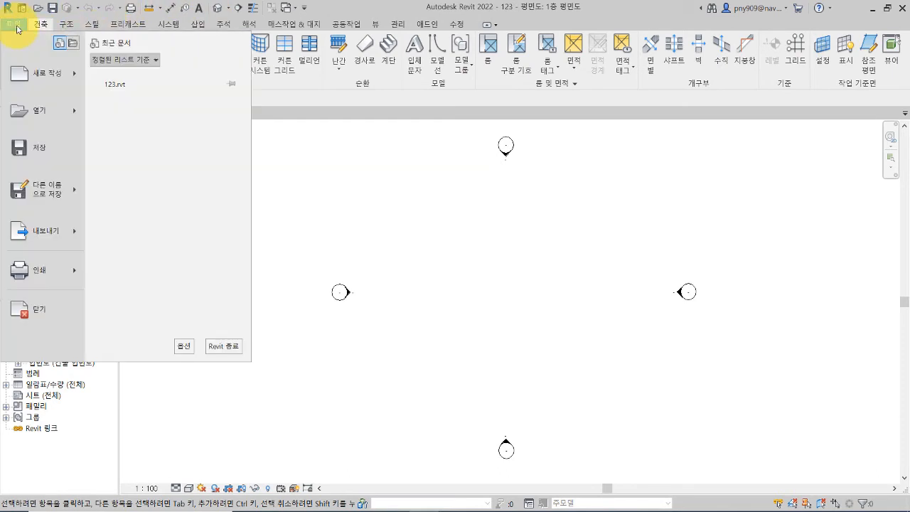
left_click(40, 27)
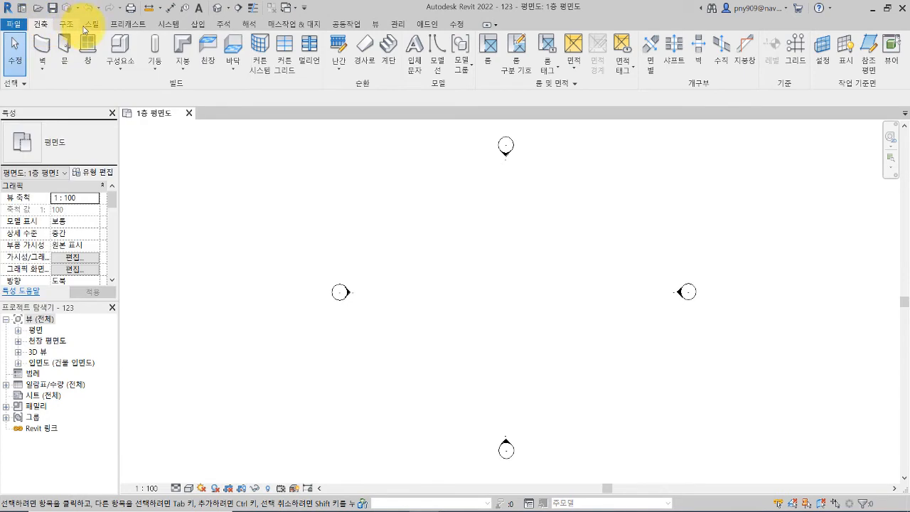
left_click(76, 27)
left_click(95, 27)
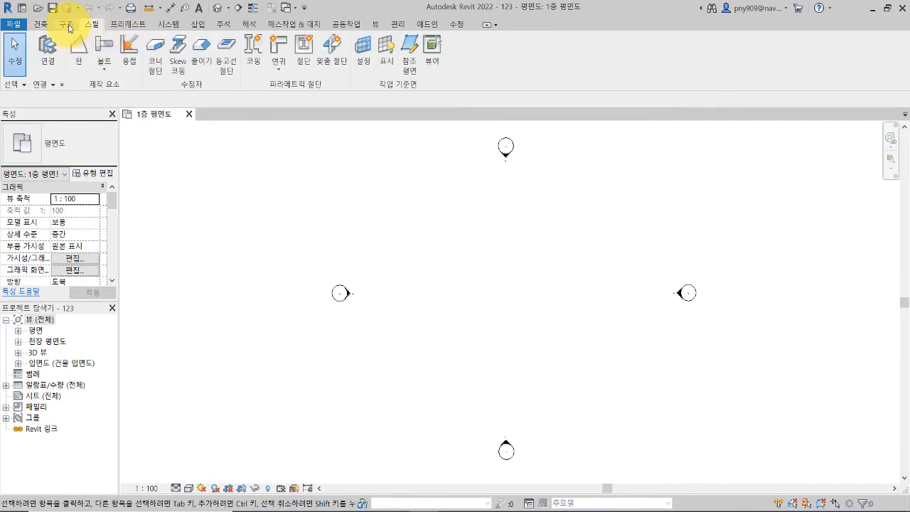
left_click(66, 24)
left_click(41, 24)
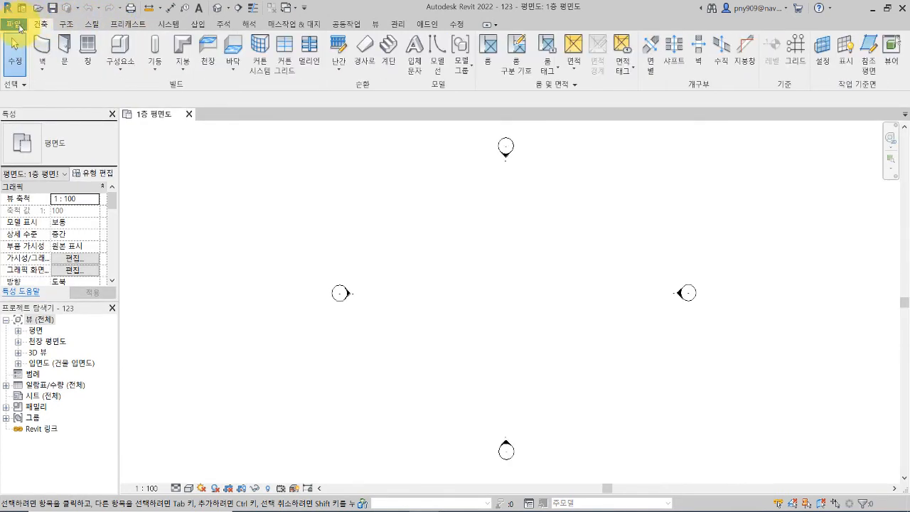
left_click(66, 24)
left_click(92, 26)
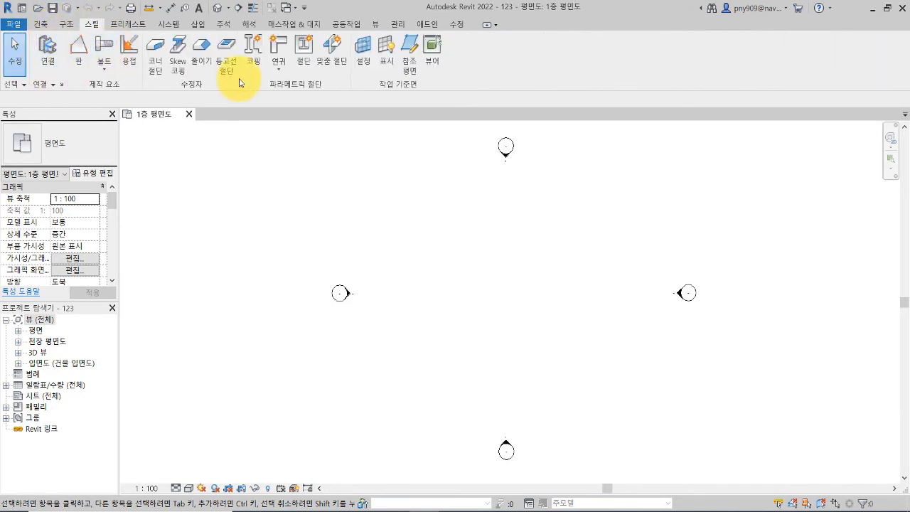
left_click(132, 25)
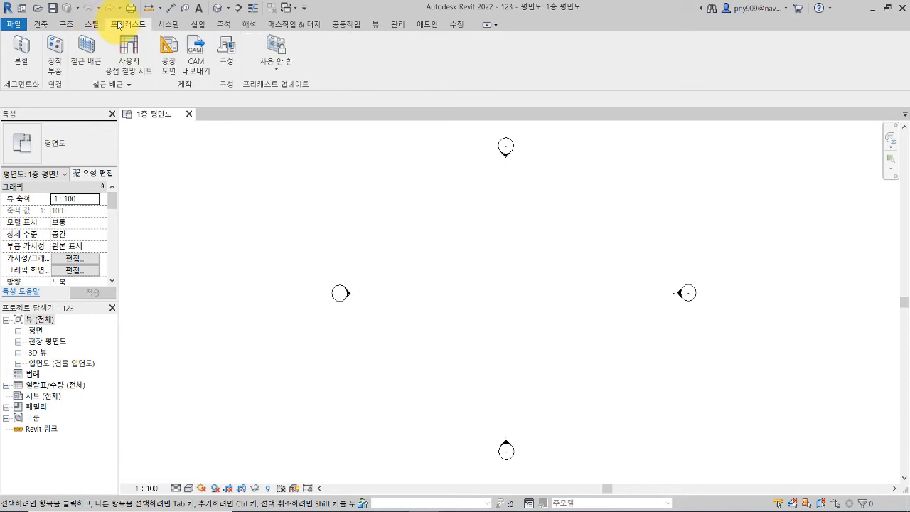
left_click(168, 24)
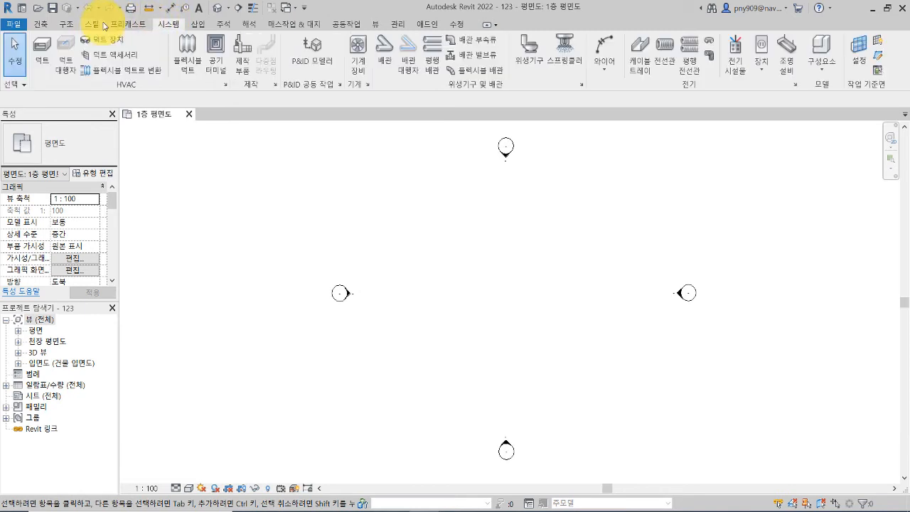
left_click(42, 26)
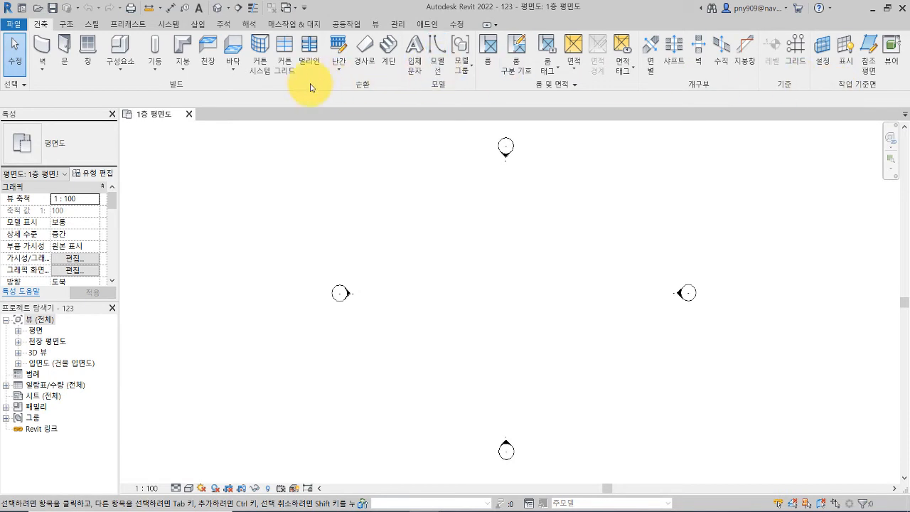
left_click(65, 25)
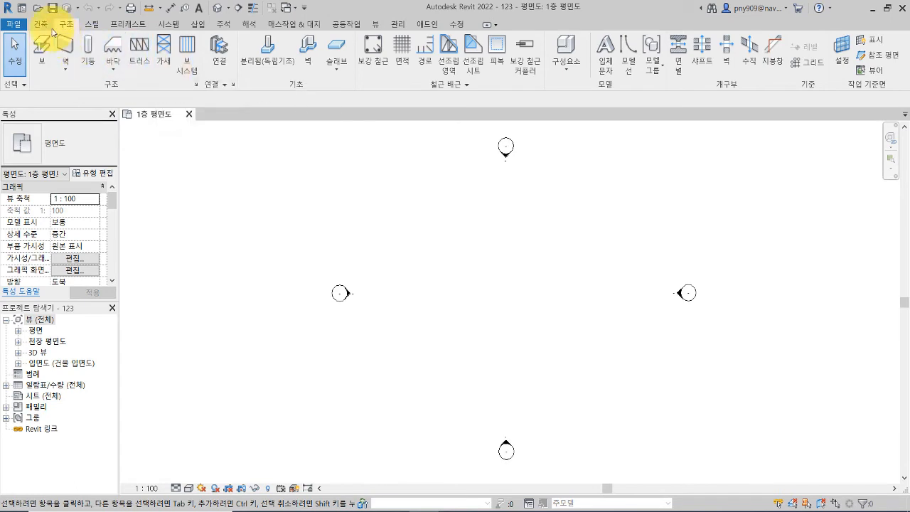
left_click(40, 24)
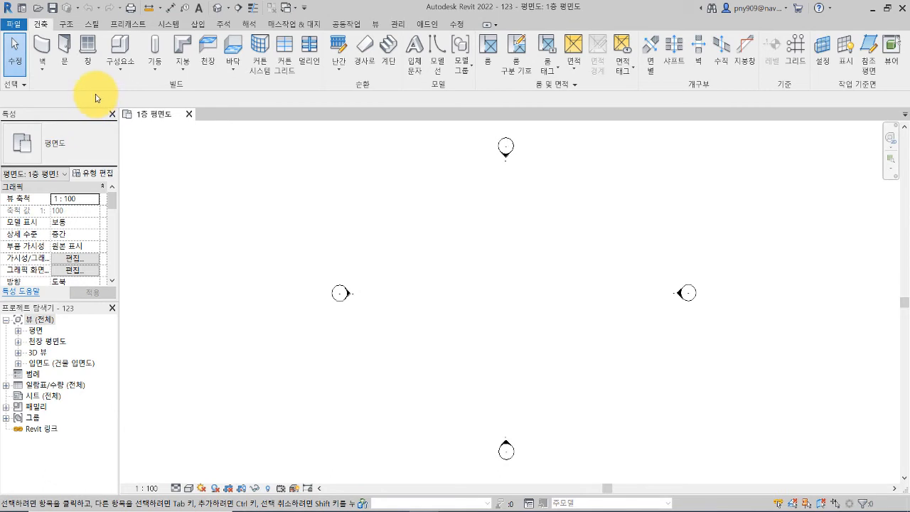
- Examine the placement options of the Wall, Door, Window and Structural Column tools without placing anything
left_click(50, 62)
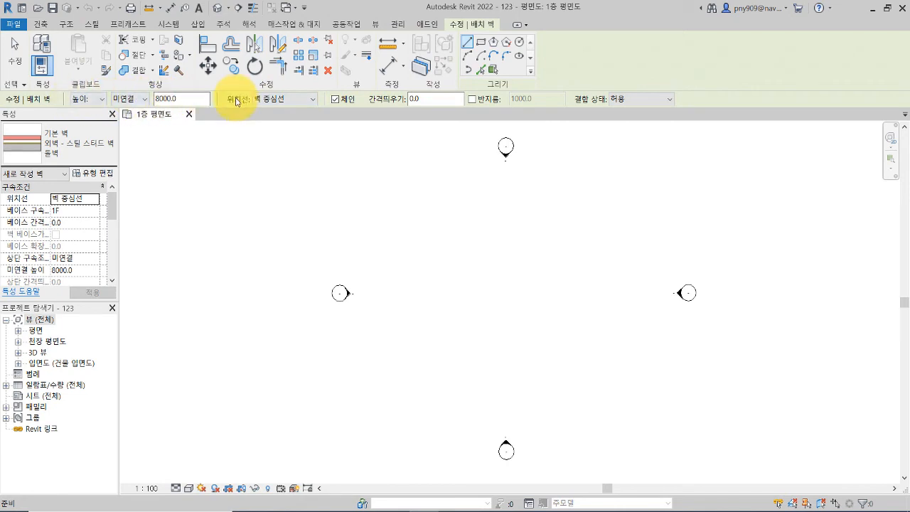
left_click(41, 26)
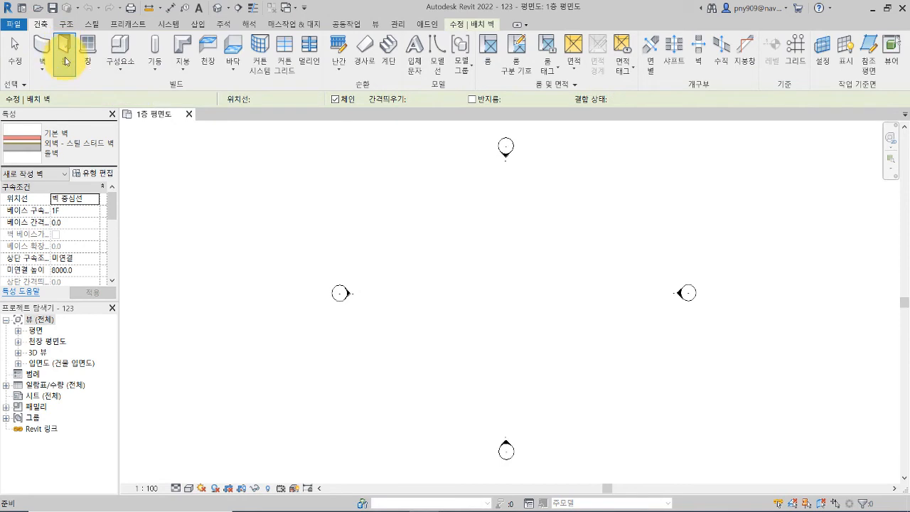
left_click(65, 50)
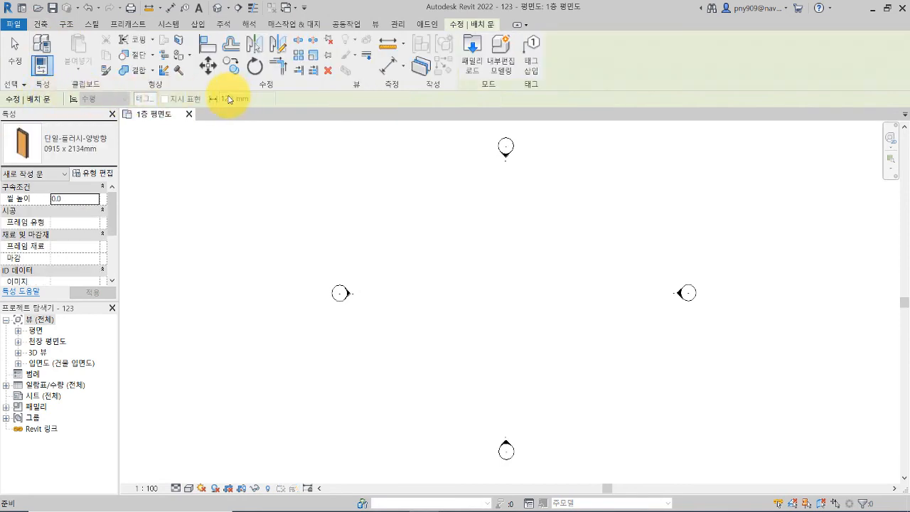
left_click(39, 25)
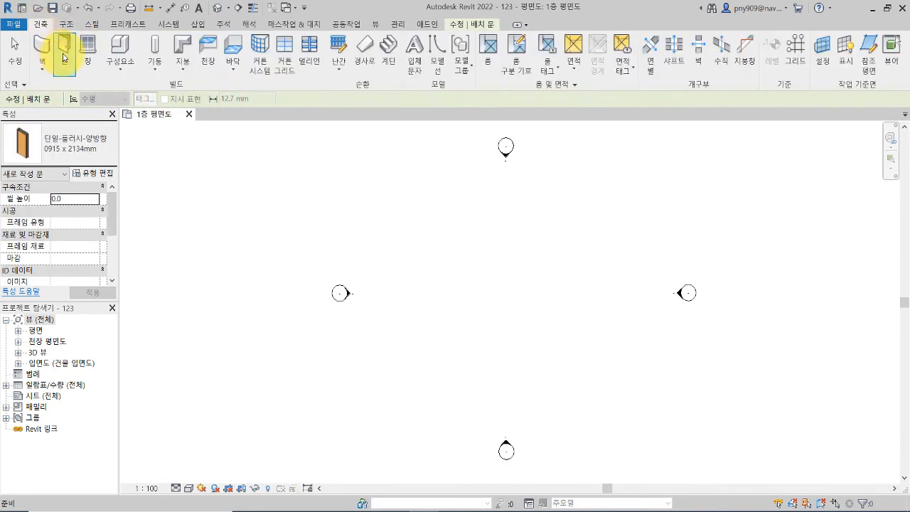
left_click(88, 50)
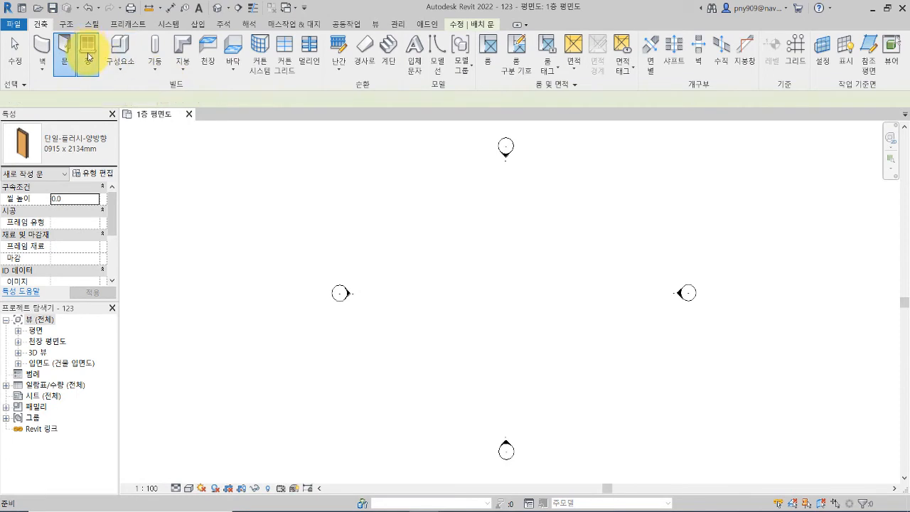
left_click(40, 25)
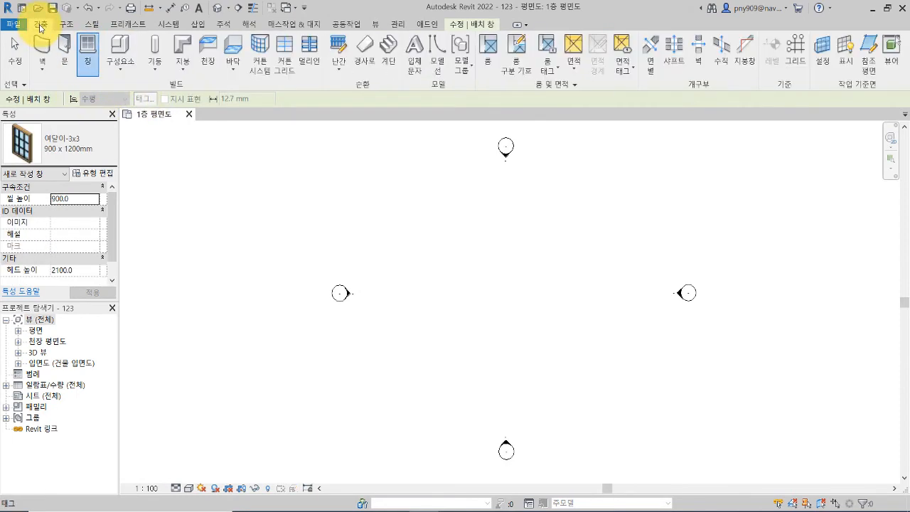
left_click(155, 48)
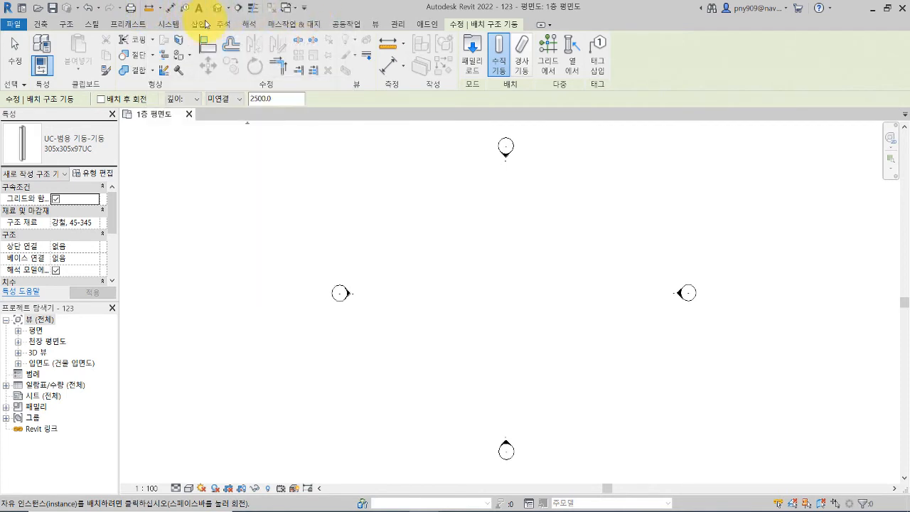
- Add the architectural Wall tool (벽) to the Quick Access Toolbar
left_click(41, 25)
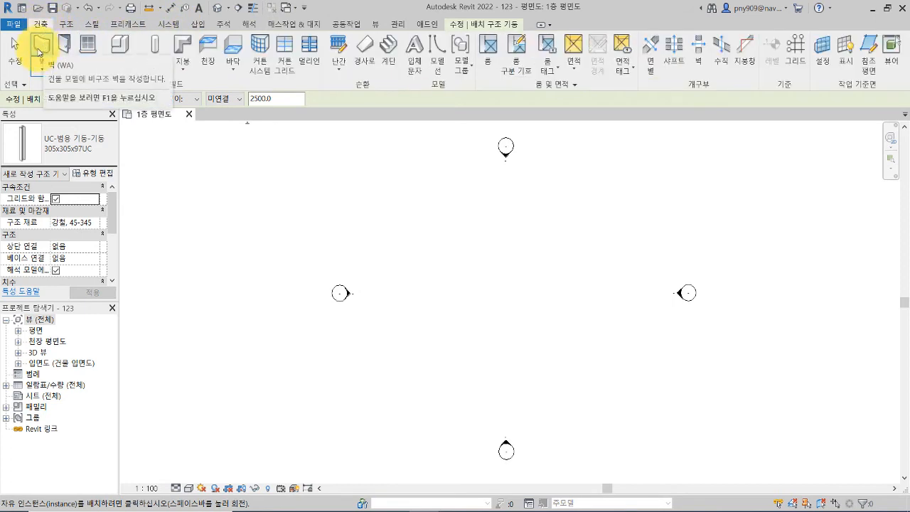
left_click(43, 49)
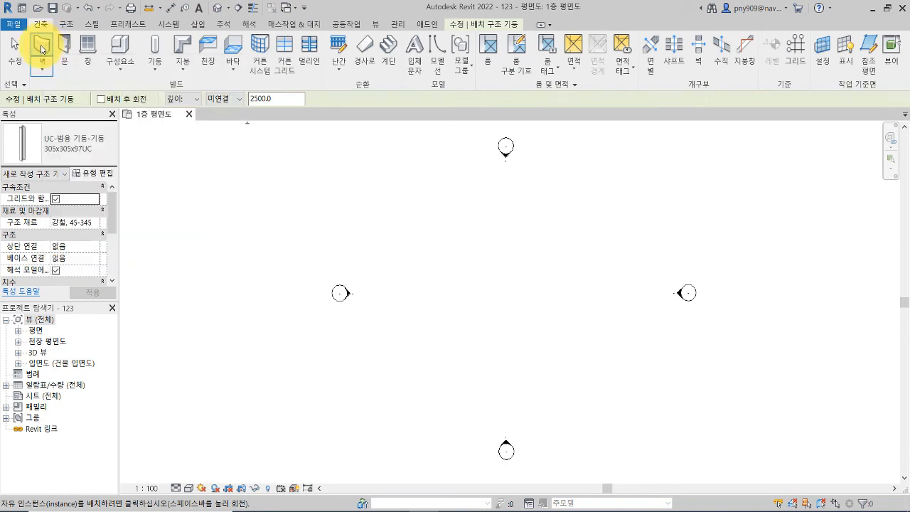
right_click(41, 49)
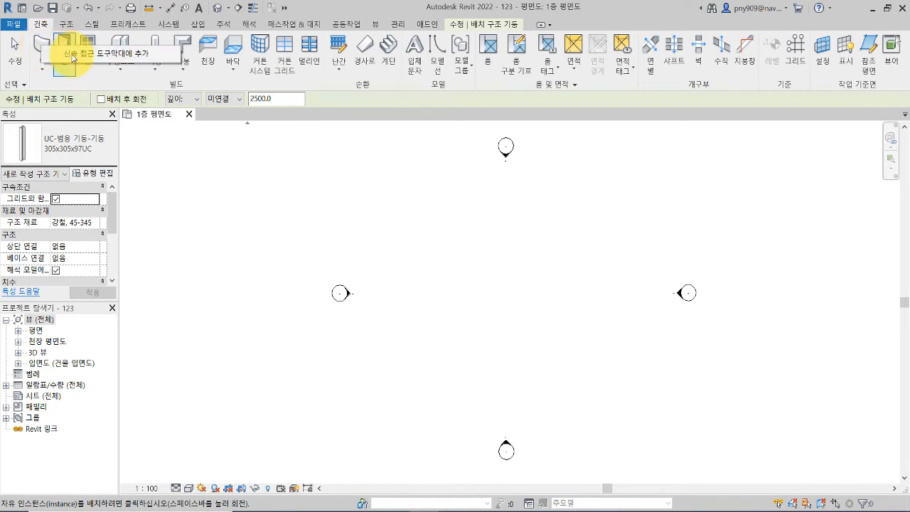
left_click(73, 54)
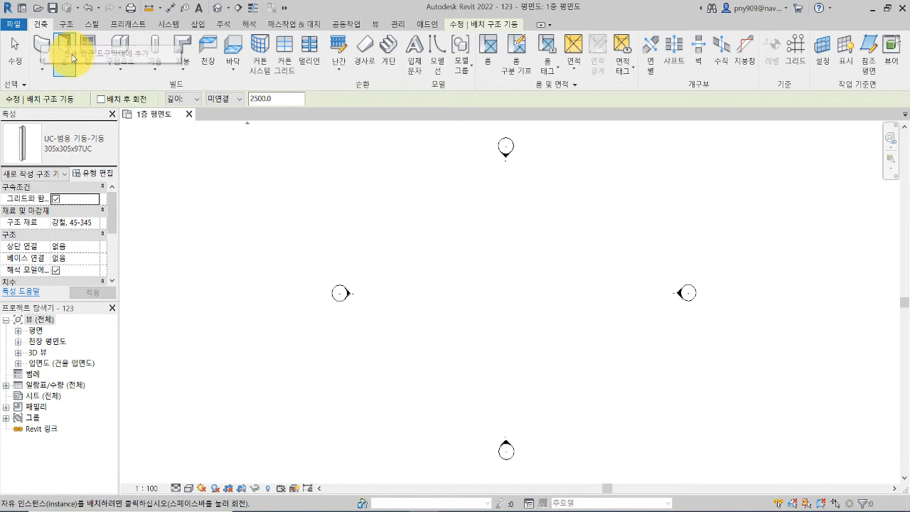
- Remove the Wall tool (벽) from the Quick Access Toolbar
left_click(283, 8)
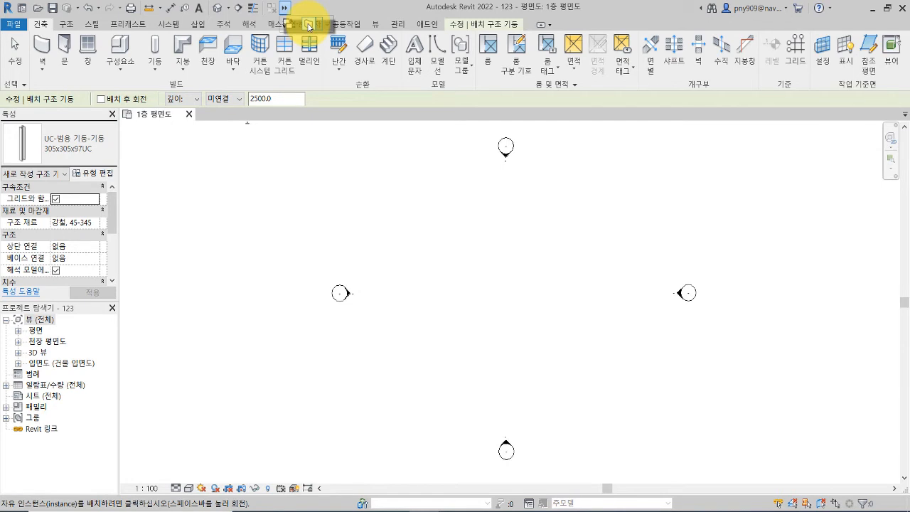
right_click(310, 27)
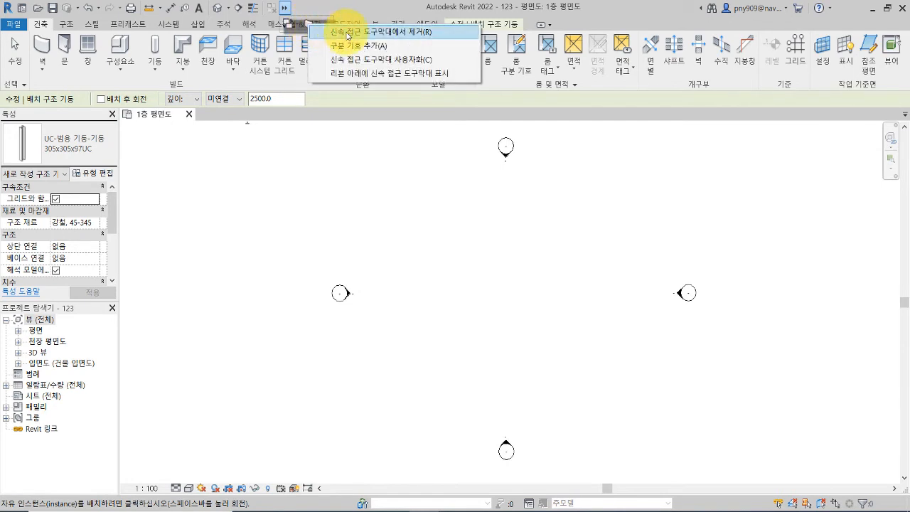
left_click(348, 36)
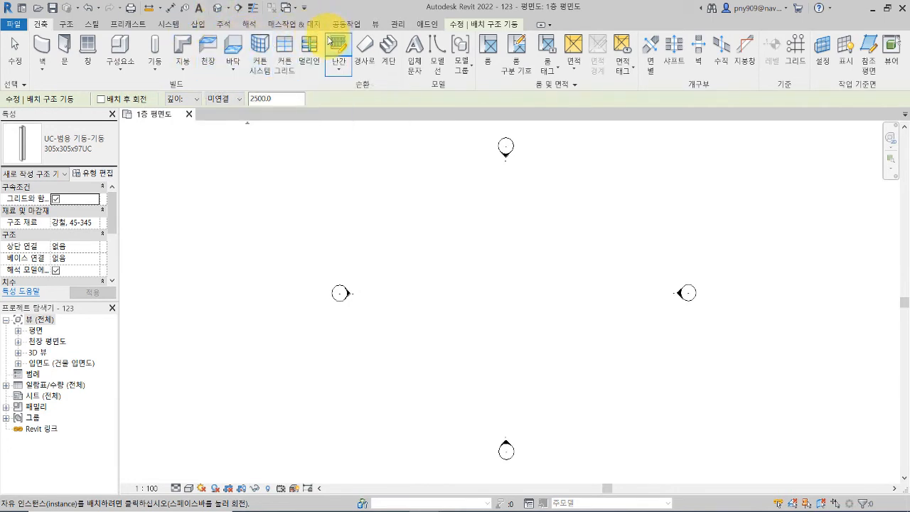
- Examine the list of open windows and the customization options of the Quick Access Toolbar without changing anything
left_click(293, 11)
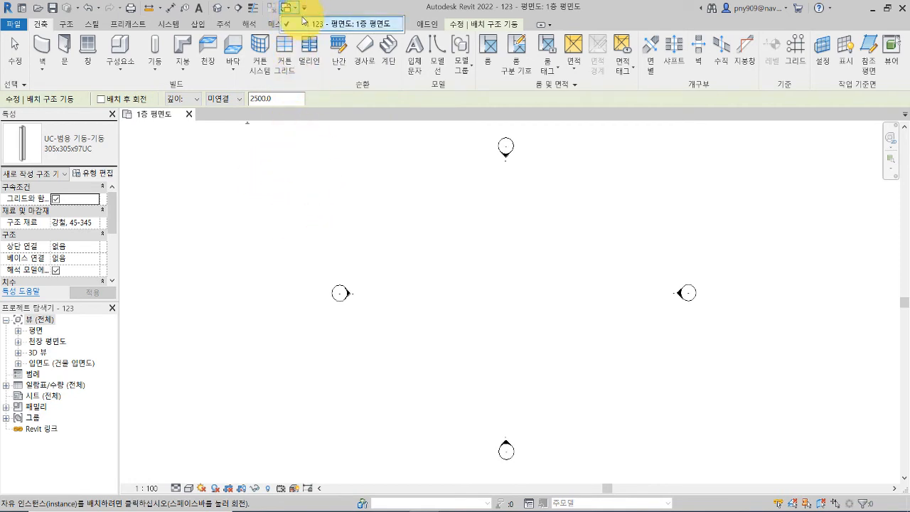
left_click(329, 9)
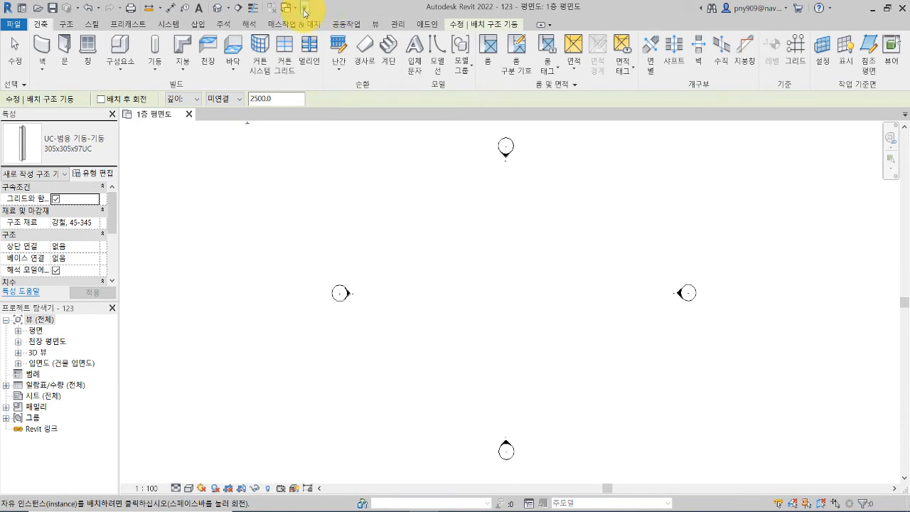
left_click(305, 10)
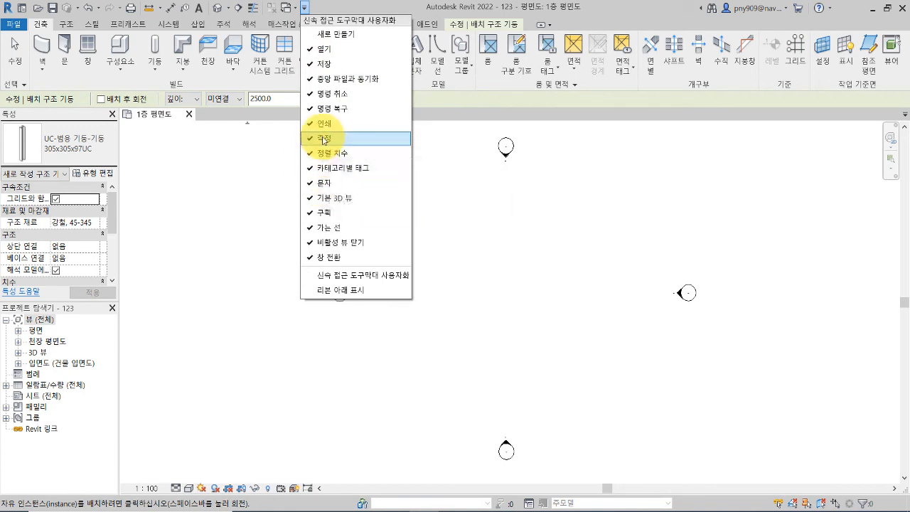
left_click(419, 10)
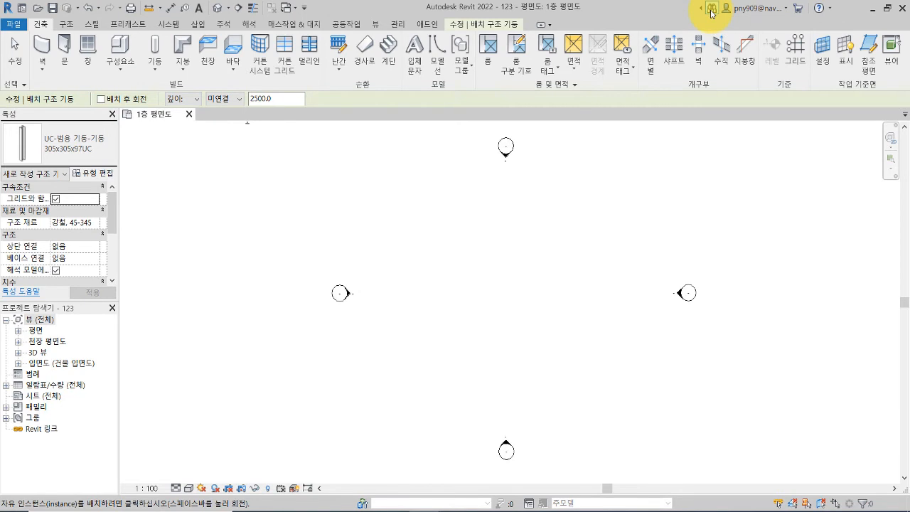
- Try to open the online help and close the dialogs it brings up
key("F1")
left_click(556, 315)
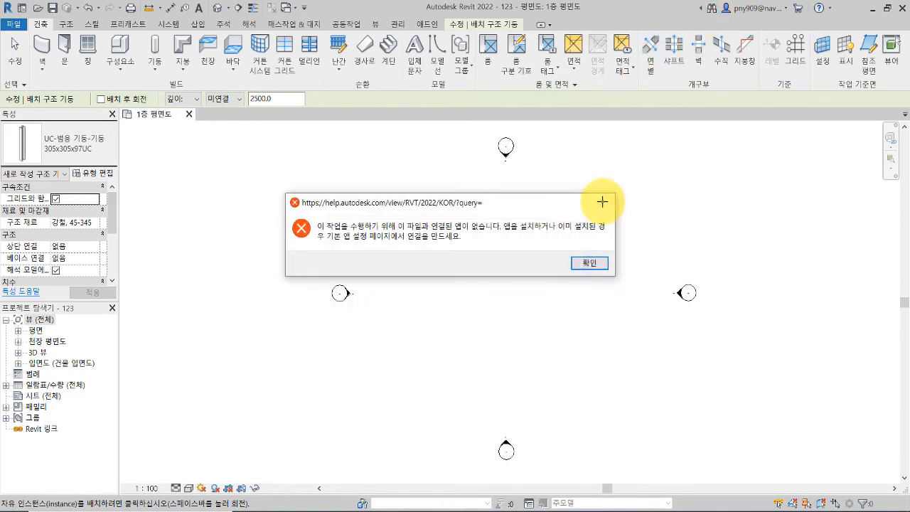
left_click(605, 203)
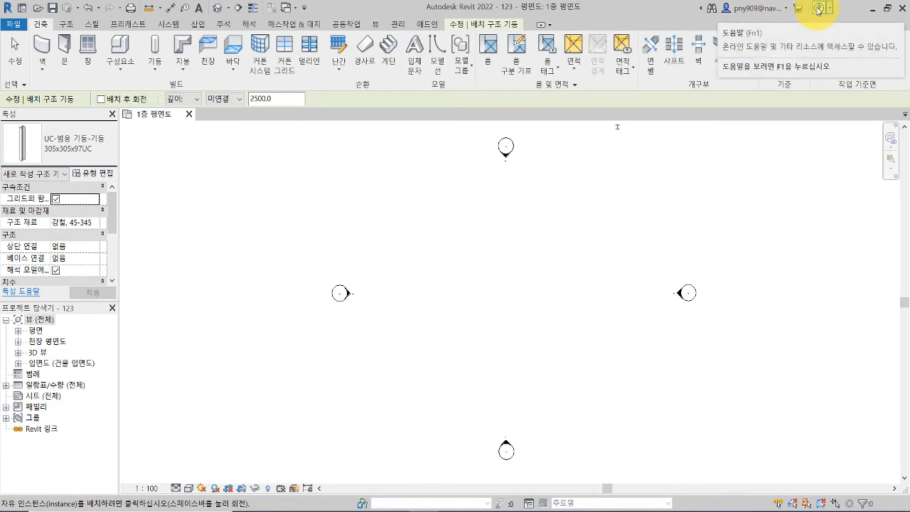
left_click(819, 9)
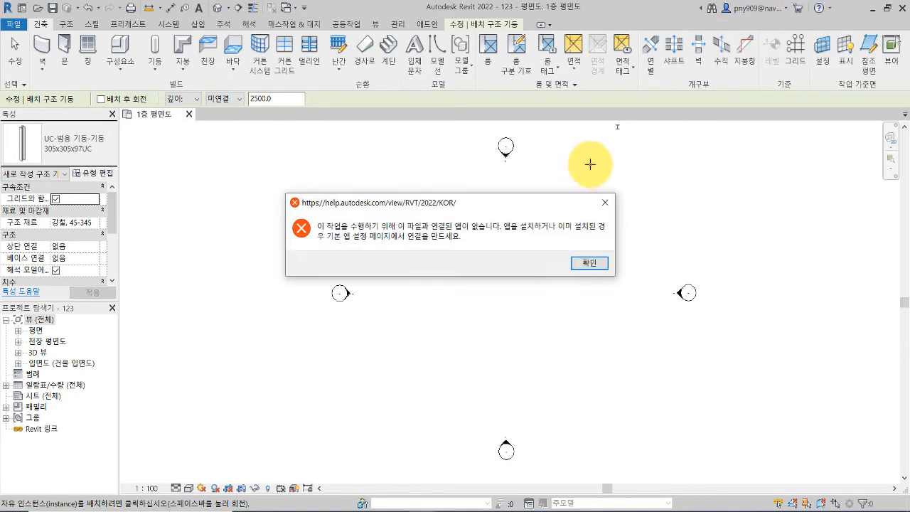
left_click(588, 262)
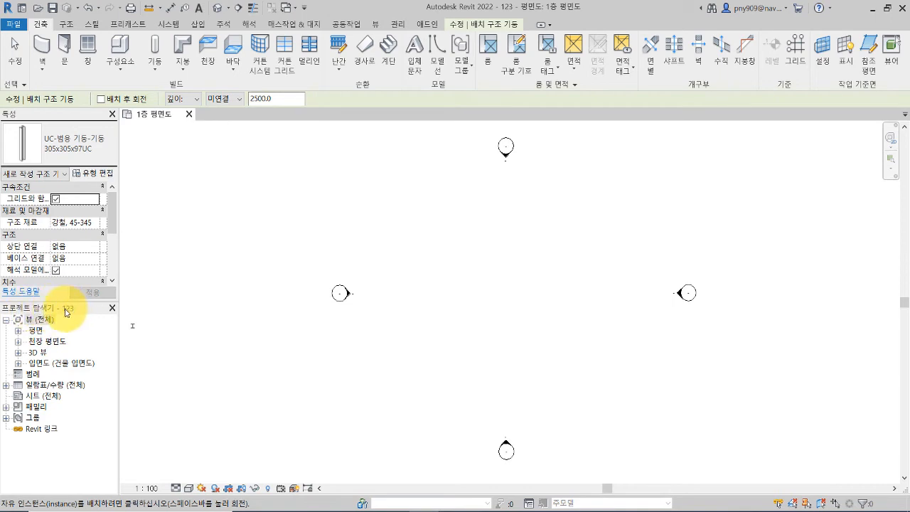
- Dock the Project Browser on the side of the drawing area opposite the Properties palette
left_click_drag(71, 301, 907, 250)
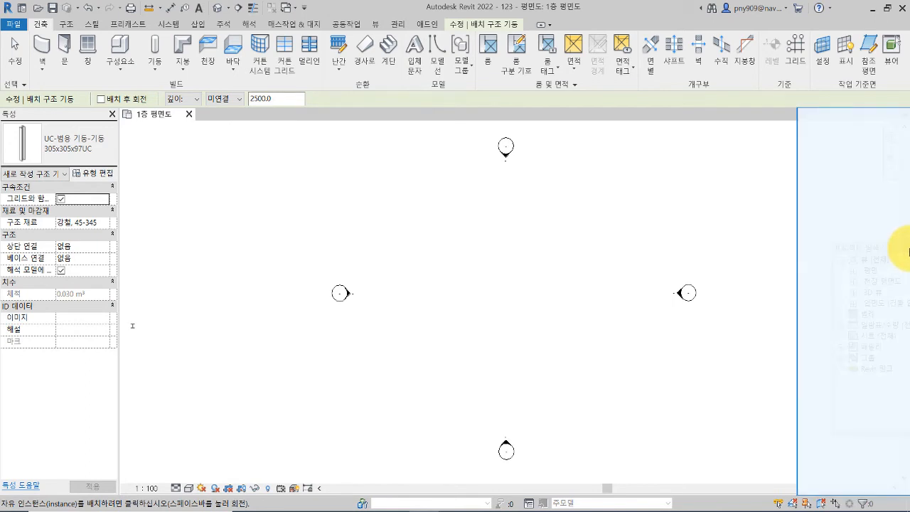
left_click_drag(909, 251, 909, 251)
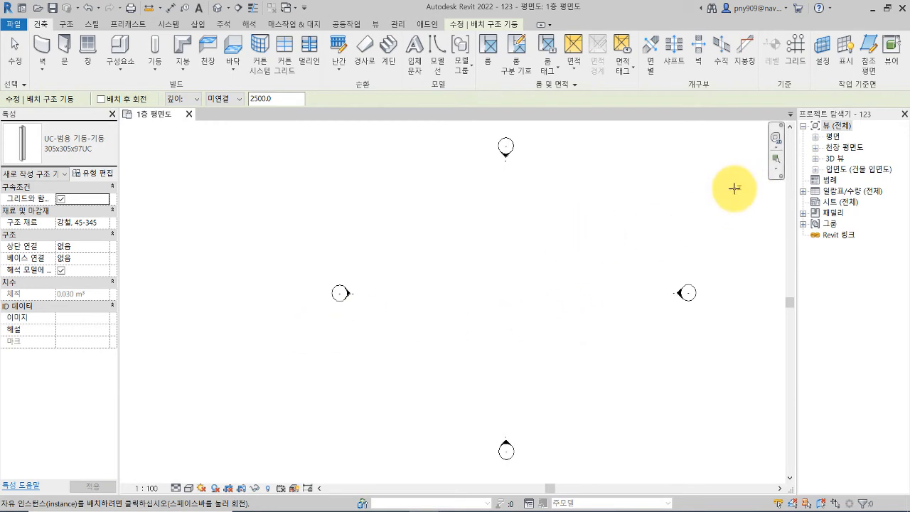
- Open the 2층 평면도 floor plan from the Project Browser and switch back and forth between it and the 1층 평면도
left_click(816, 138)
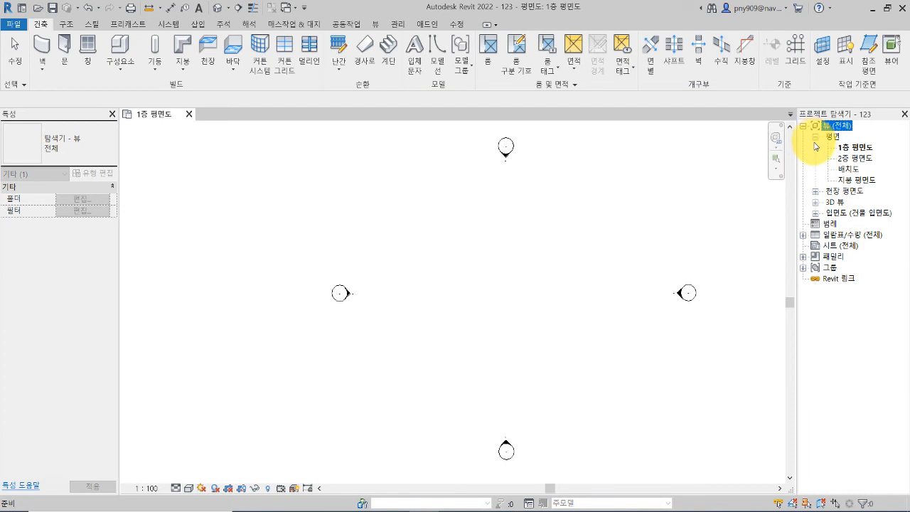
left_click(856, 159)
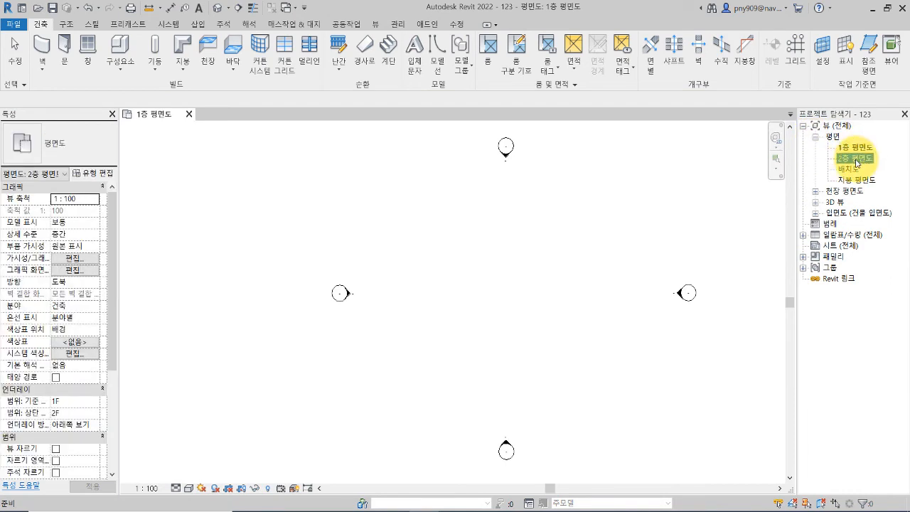
double_click(855, 159)
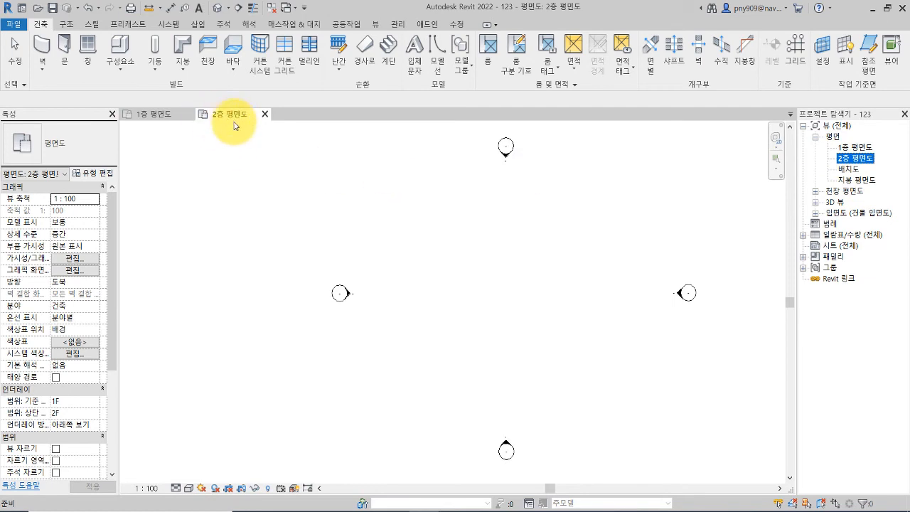
left_click(159, 116)
left_click(229, 114)
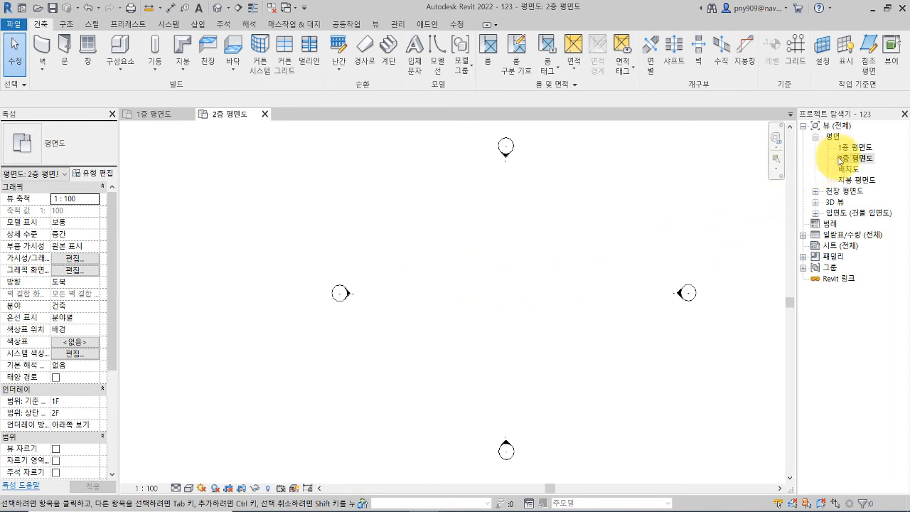
double_click(856, 148)
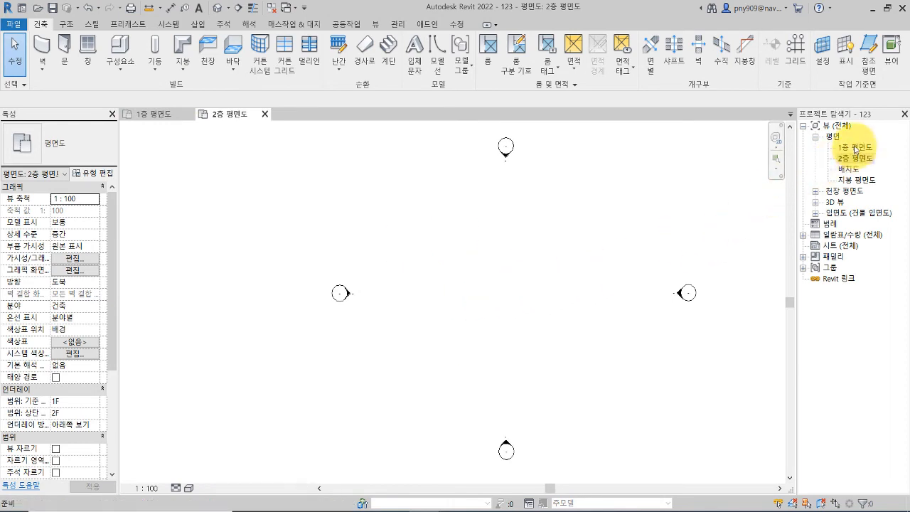
double_click(854, 159)
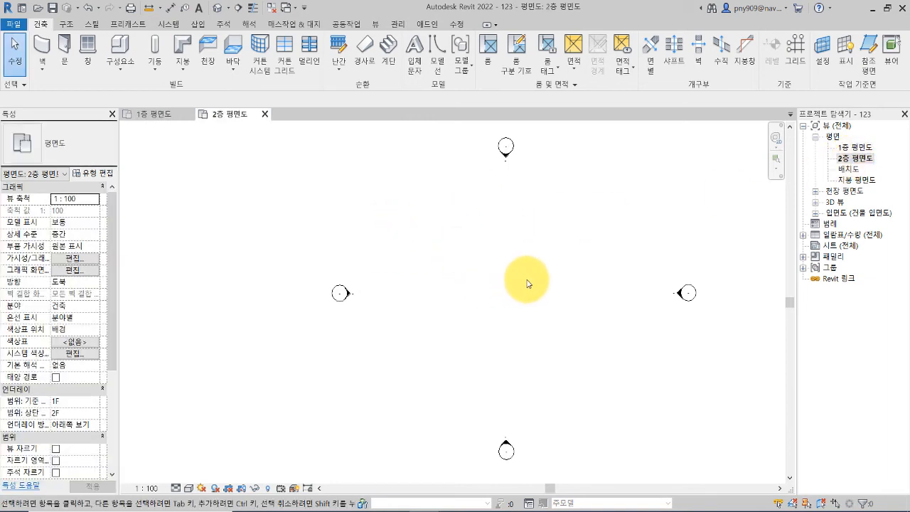
- View the 남측면도 building elevation, and close both it and the 2층 평면도 so only the 1층 평면도 stays open
left_click(815, 214)
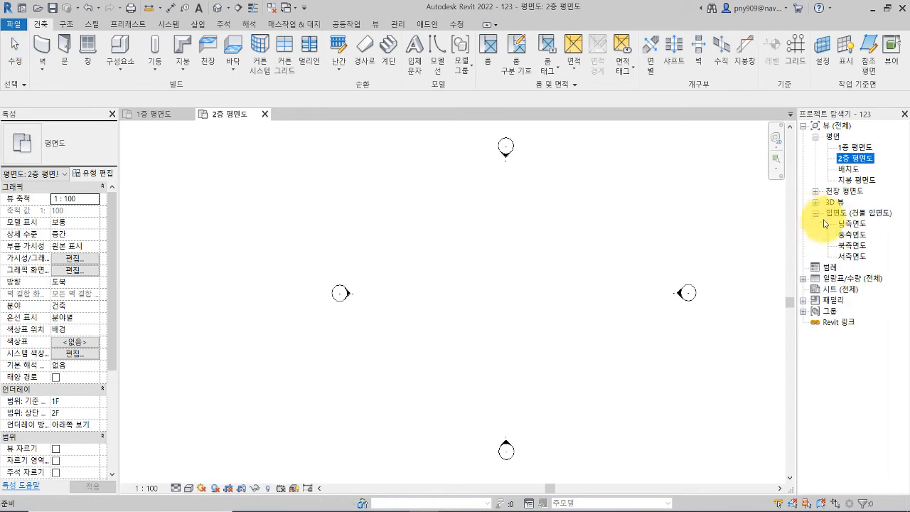
double_click(851, 224)
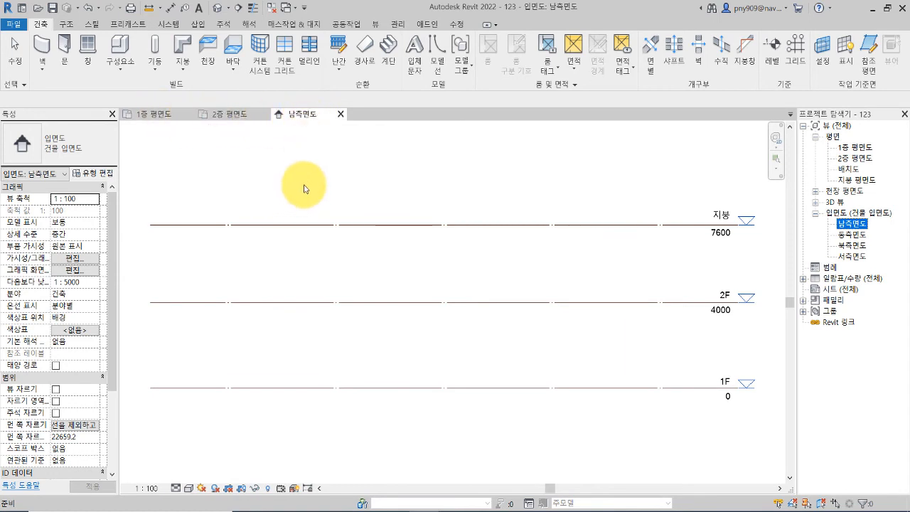
left_click(340, 115)
left_click(264, 115)
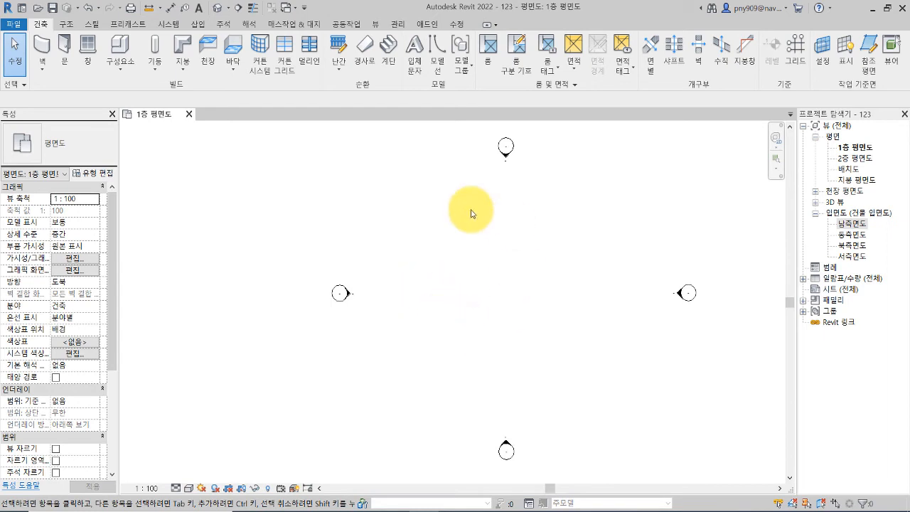
- Move the whole west elevation marker slightly outward in the 1층 평면도, and clear the selection
middle_click_drag(445, 286, 389, 281)
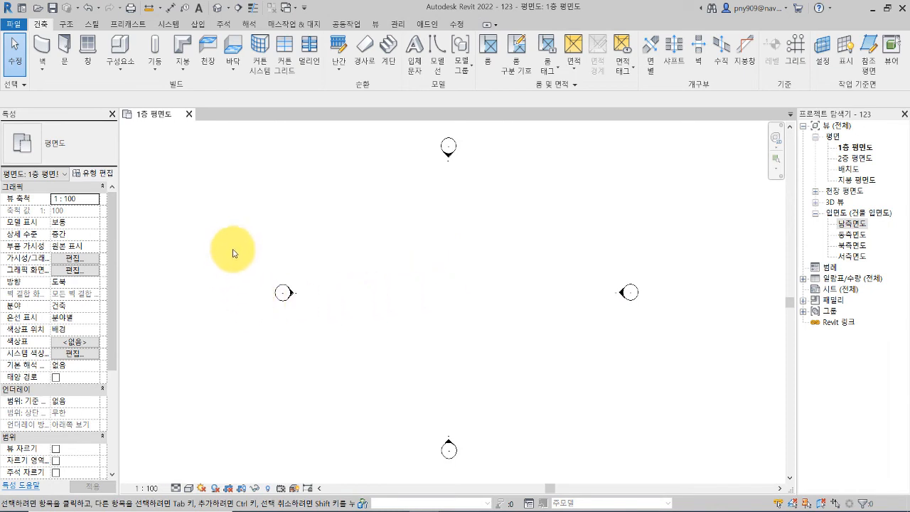
left_click_drag(235, 246, 364, 367)
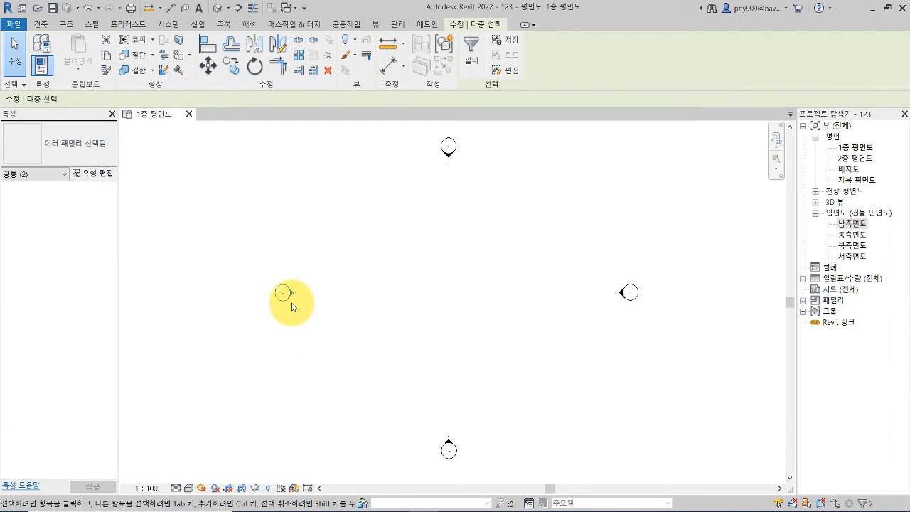
mouse_move(290, 293)
left_mouse_down()
mouse_move(240, 296)
mouse_move(277, 296)
mouse_move(254, 311)
mouse_move(239, 305)
mouse_move(276, 292)
left_mouse_up()
left_click(457, 299)
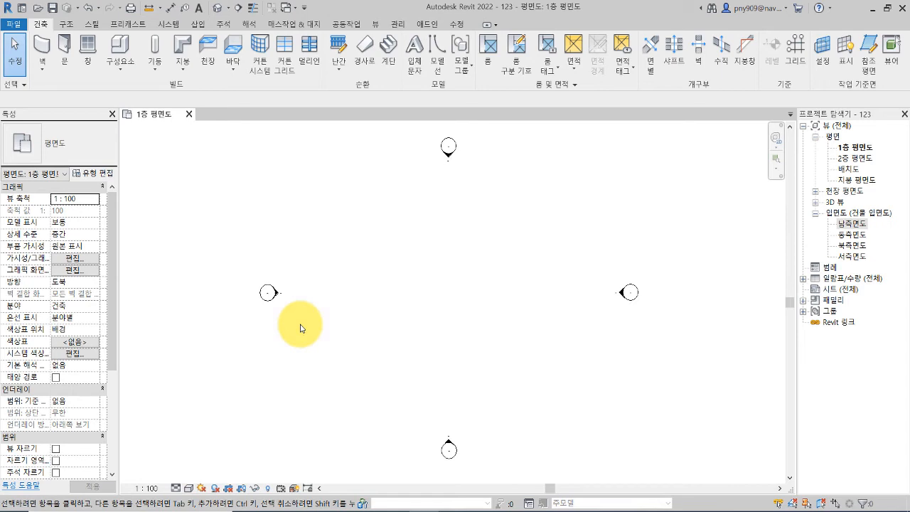
- Pan the floor plan with the 2D SteeringWheel and close the wheel
left_click(776, 148)
left_click_drag(744, 191, 669, 192)
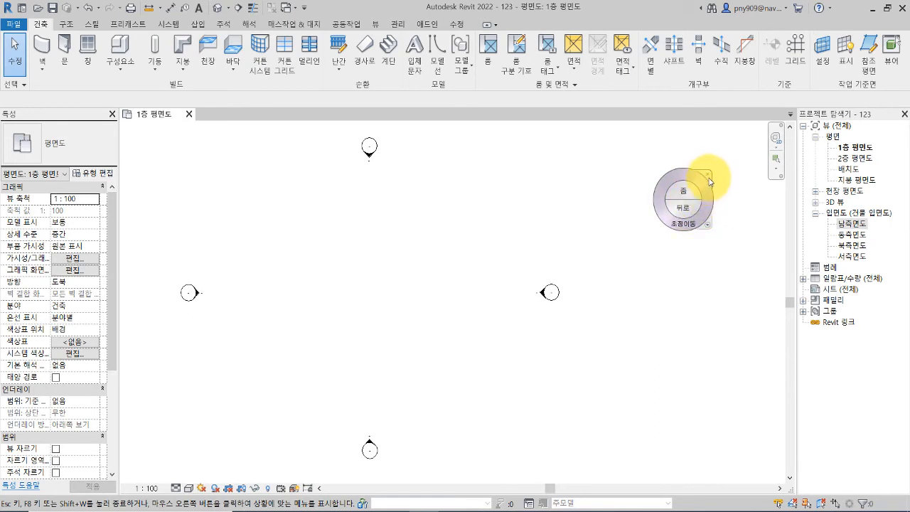
left_click(708, 175)
middle_click_drag(559, 269, 609, 266)
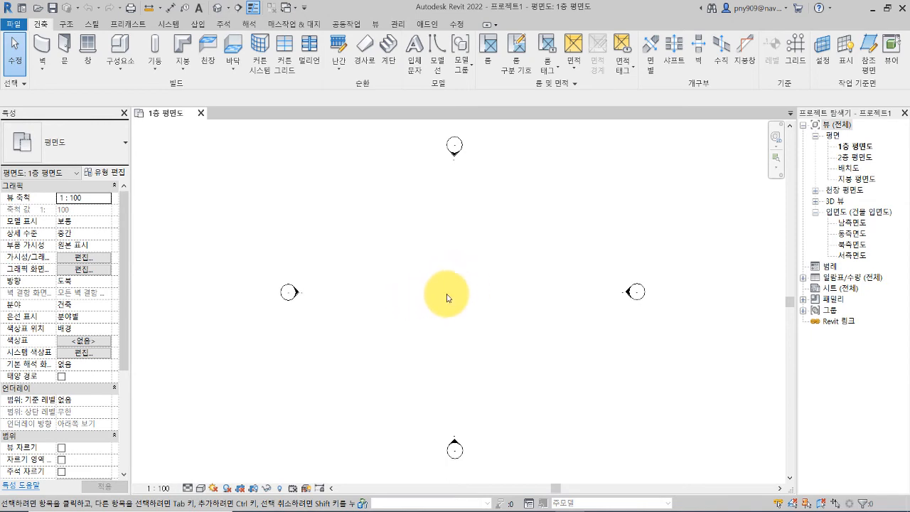
scroll(447, 301, "up", 1)
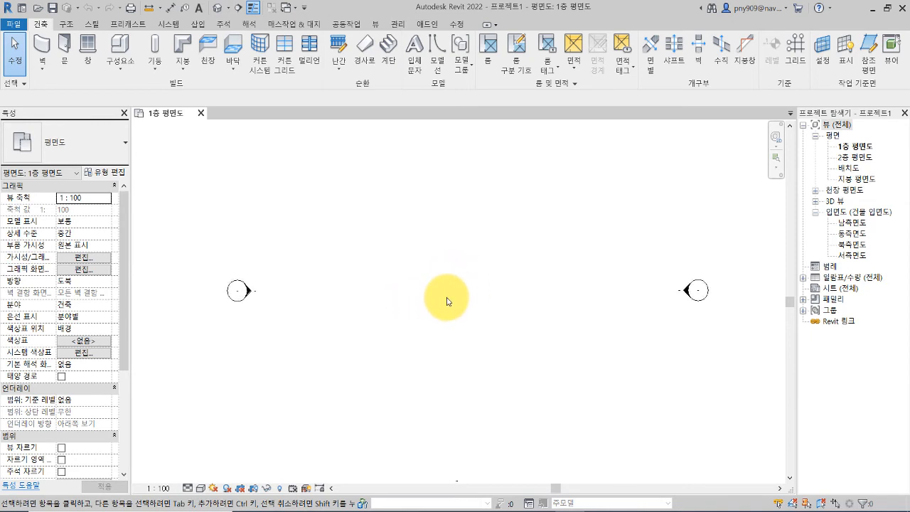
scroll(447, 301, "up", 2)
scroll(447, 301, "down", 3)
scroll(447, 300, "up", 2)
scroll(446, 301, "down", 4)
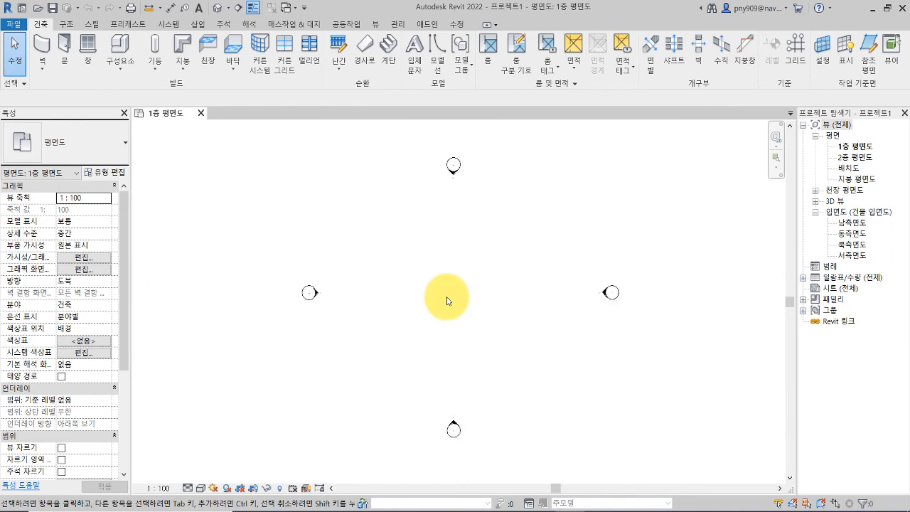
scroll(447, 301, "up", 3)
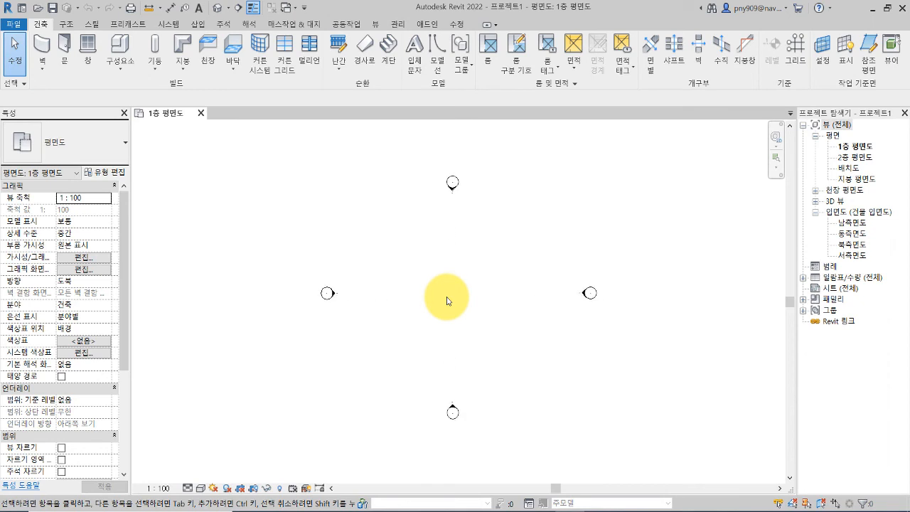
scroll(447, 300, "down", 1)
scroll(447, 299, "up", 1)
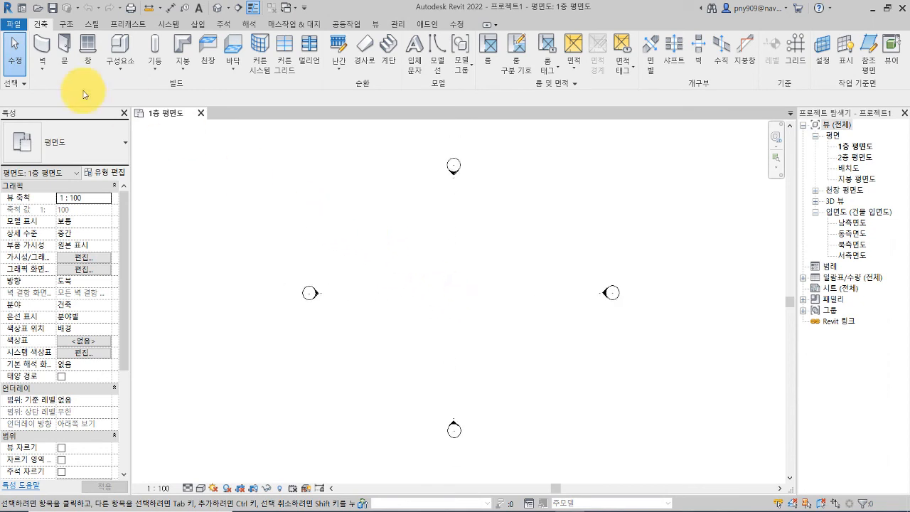
- Draw a closed five-sided loop of chained exterior walls between the elevation markers, about 7900 mm wide and 6300 mm deep, with one diagonal wall
left_click(42, 71)
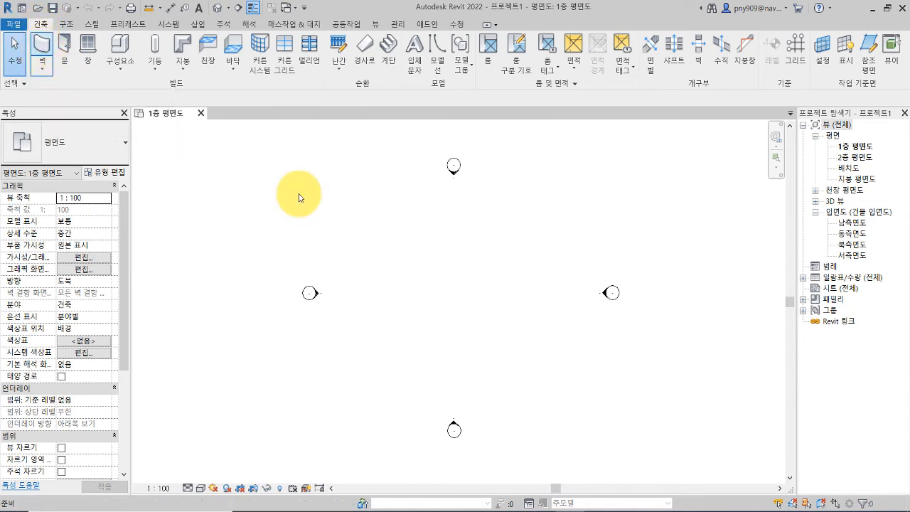
left_click(419, 271)
left_click(506, 271)
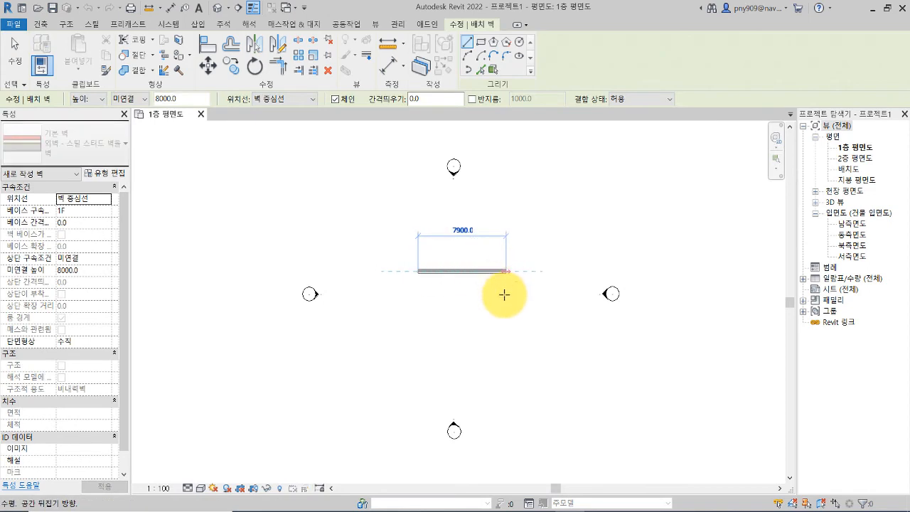
left_click(505, 344)
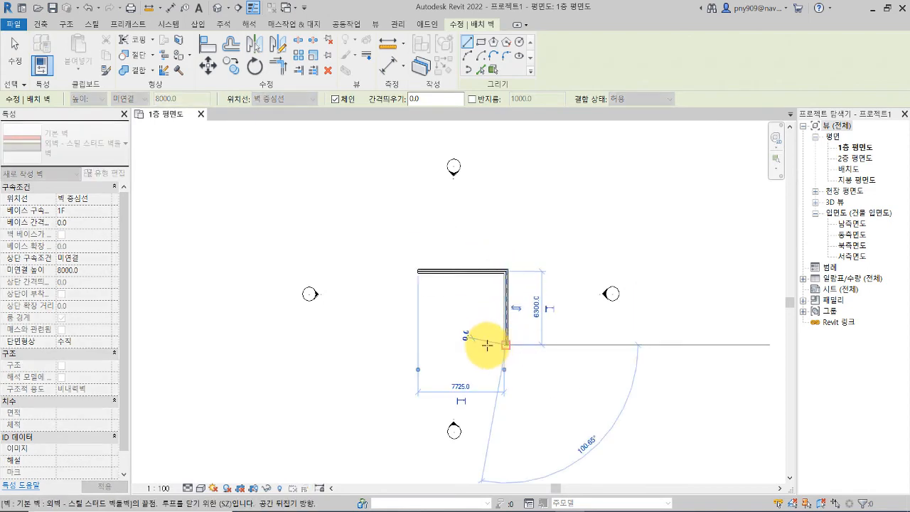
left_click(444, 344)
left_click(446, 304)
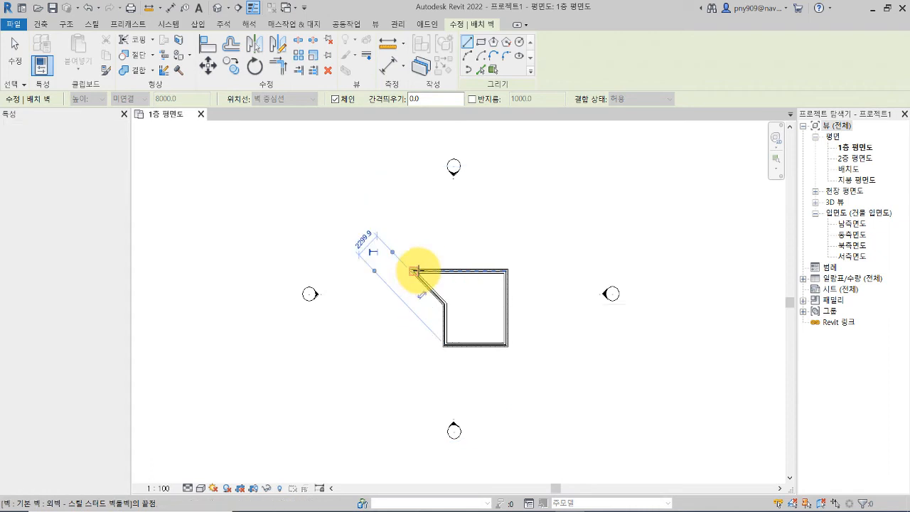
- End the exterior wall chain and leave the Wall command
left_click(403, 315)
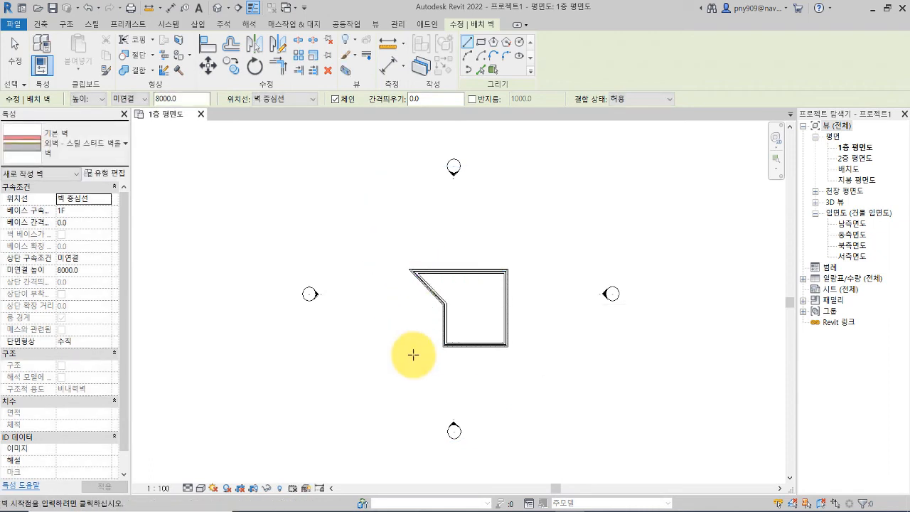
key("Escape")
key("Escape")
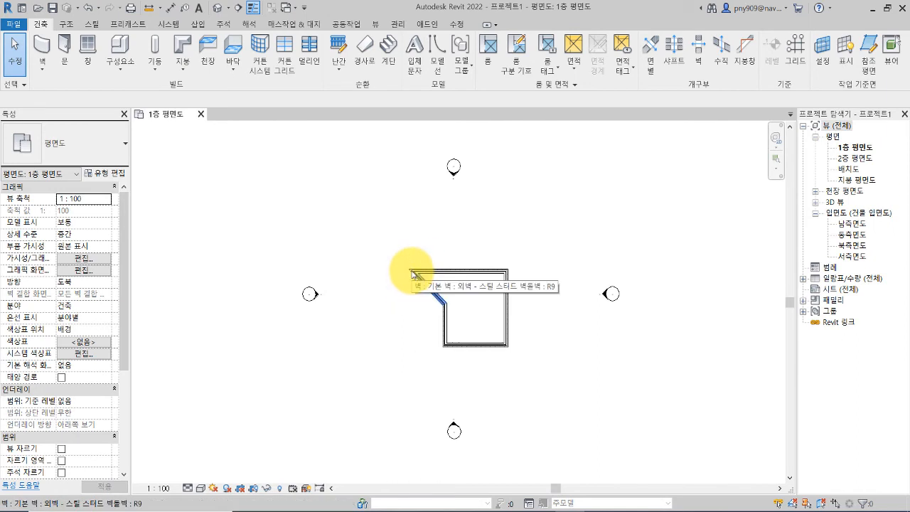
- Inspect the sharp upper-left and the lower-right wall corners up close, and return to an overview of the plan
scroll(413, 274, "up", 6)
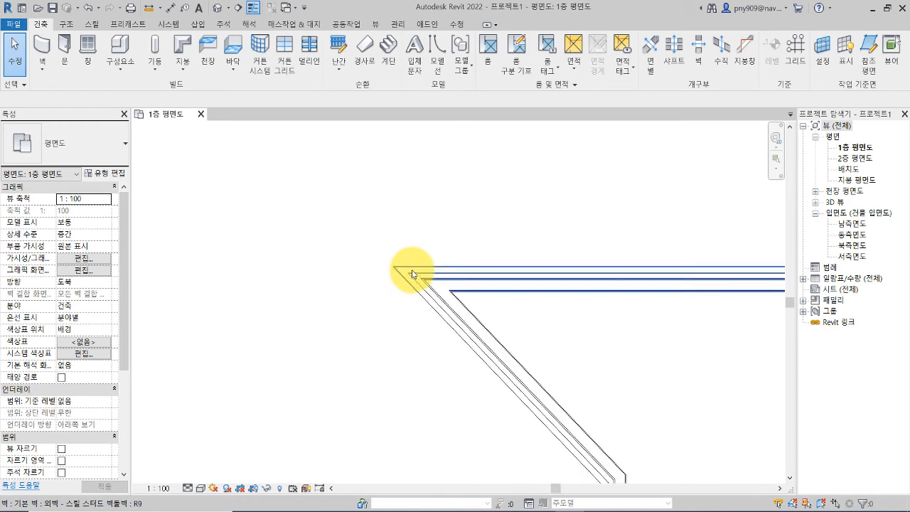
scroll(412, 274, "up", 2)
scroll(412, 273, "down", 6)
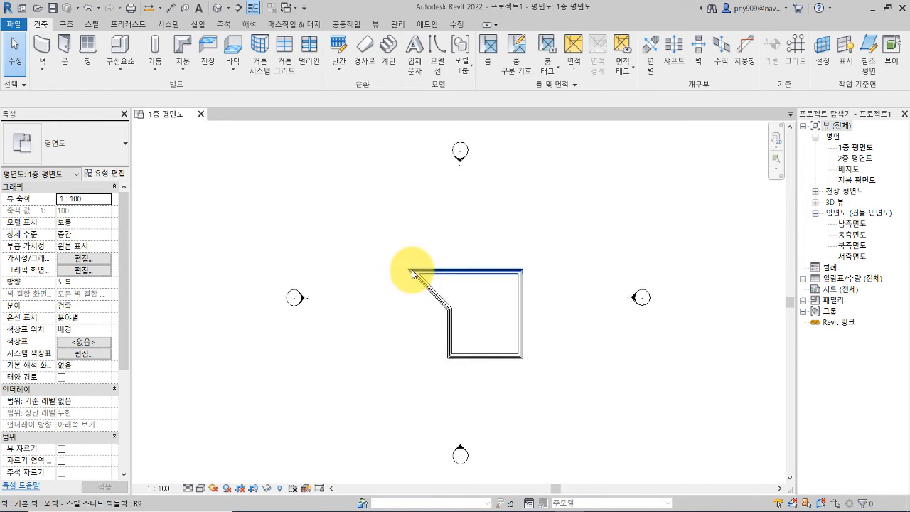
scroll(413, 273, "down", 1)
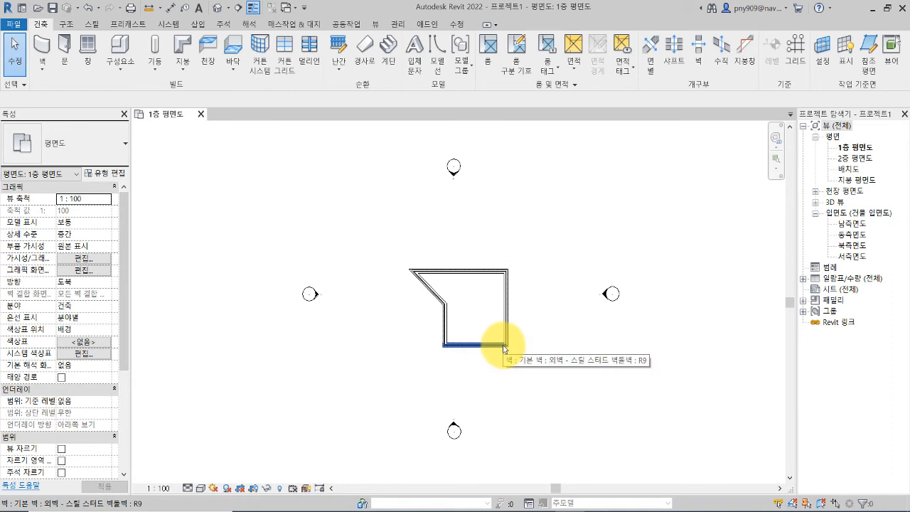
scroll(506, 348, "up", 8)
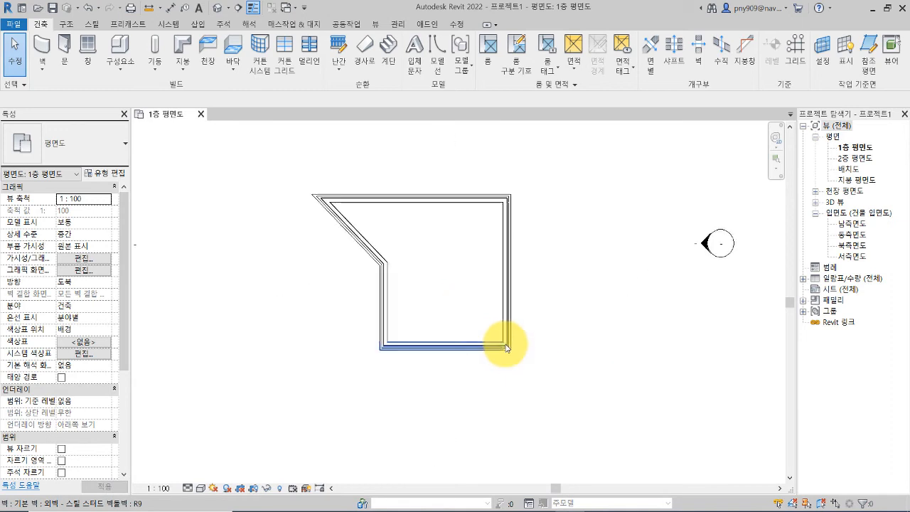
scroll(506, 348, "down", 8)
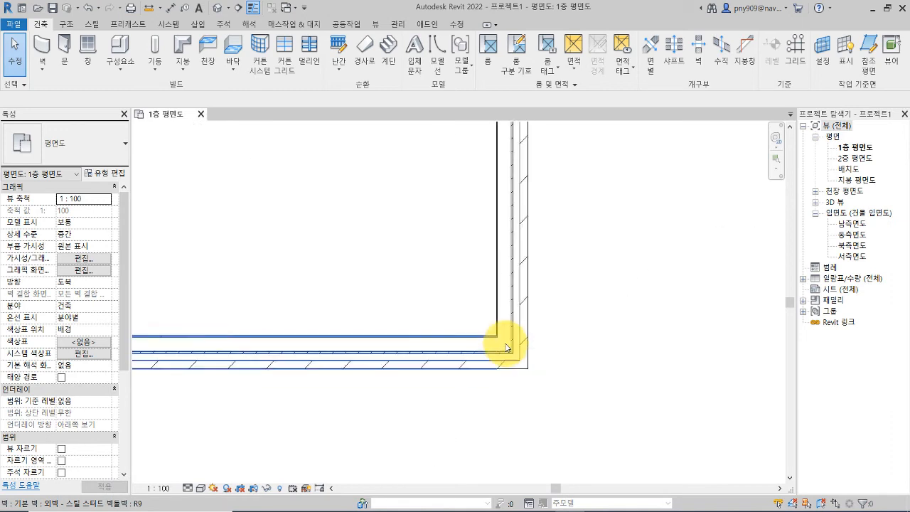
scroll(506, 348, "up", 2)
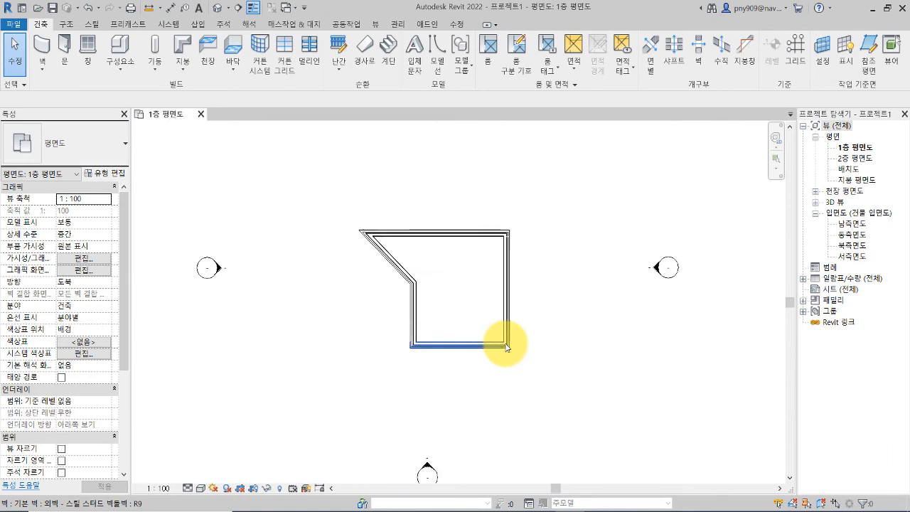
scroll(506, 348, "down", 1)
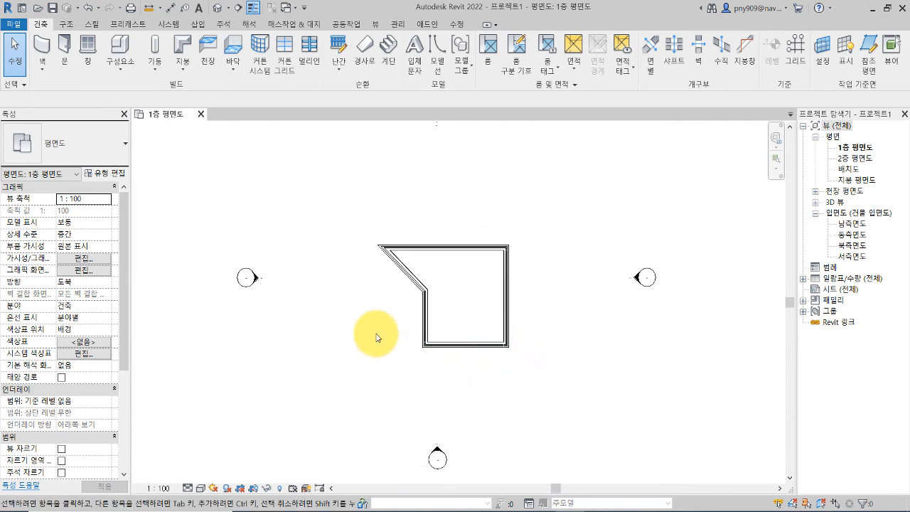
- Practise panning the 1층 평면도 in different directions, and bring the walls back to the middle of the view
middle_click_drag(376, 334, 383, 345)
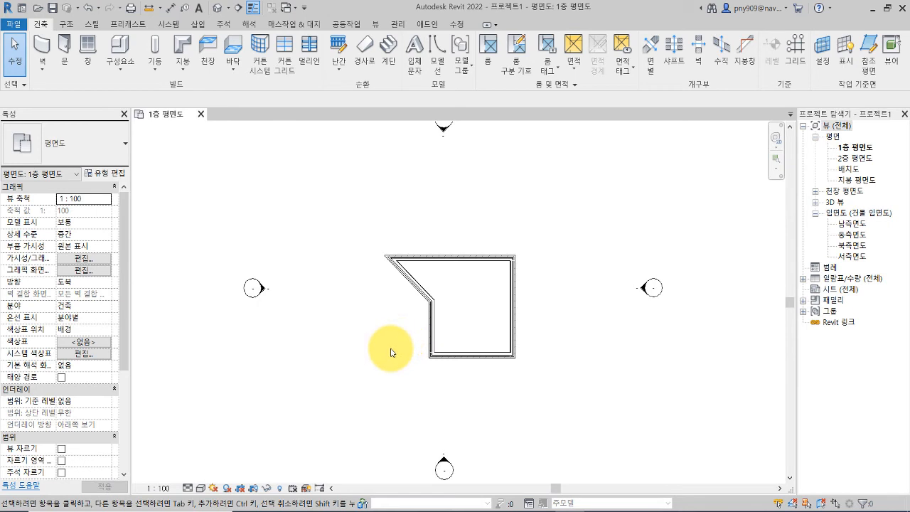
middle_click_drag(382, 351, 507, 287)
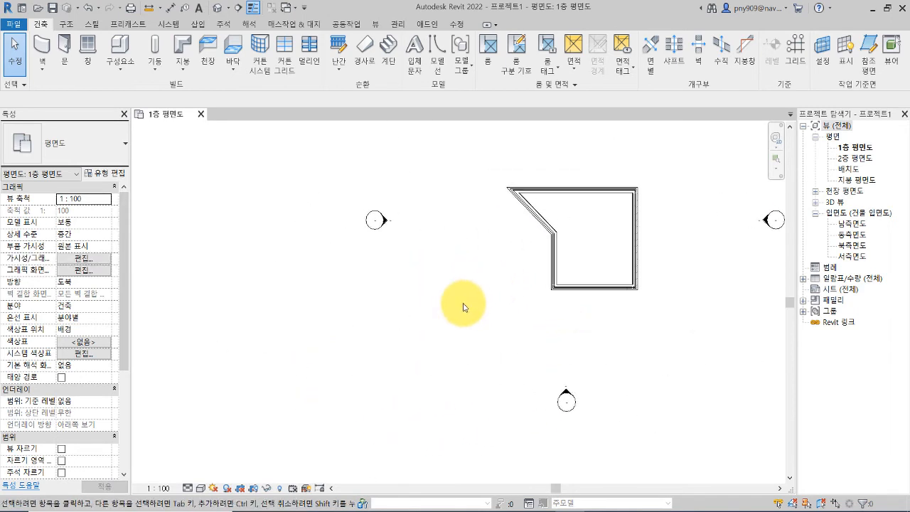
middle_click_drag(498, 285, 567, 321)
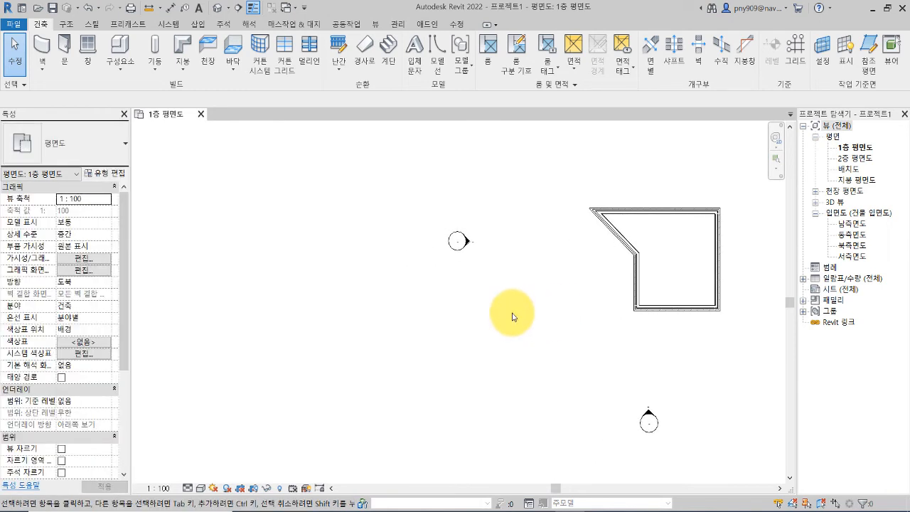
middle_click_drag(498, 320, 581, 289)
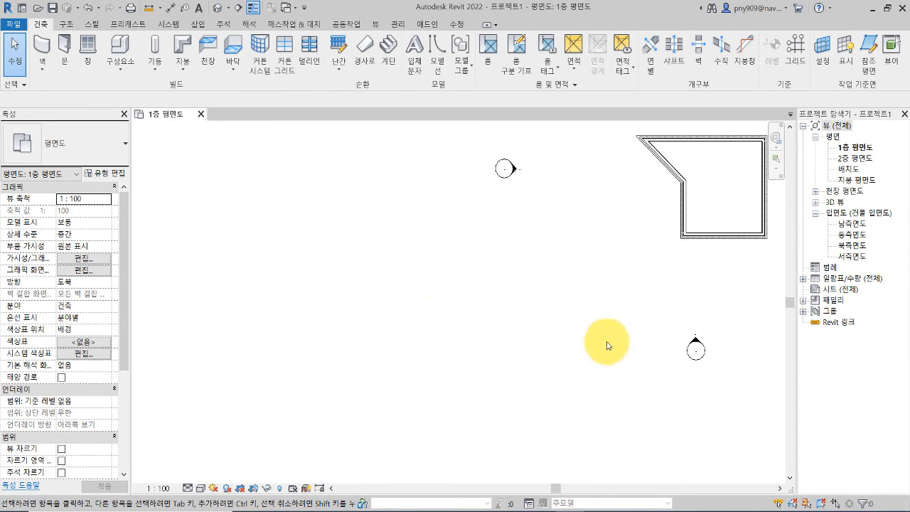
scroll(444, 302, "down", 1)
middle_click_drag(448, 303, 451, 304)
left_click(444, 304)
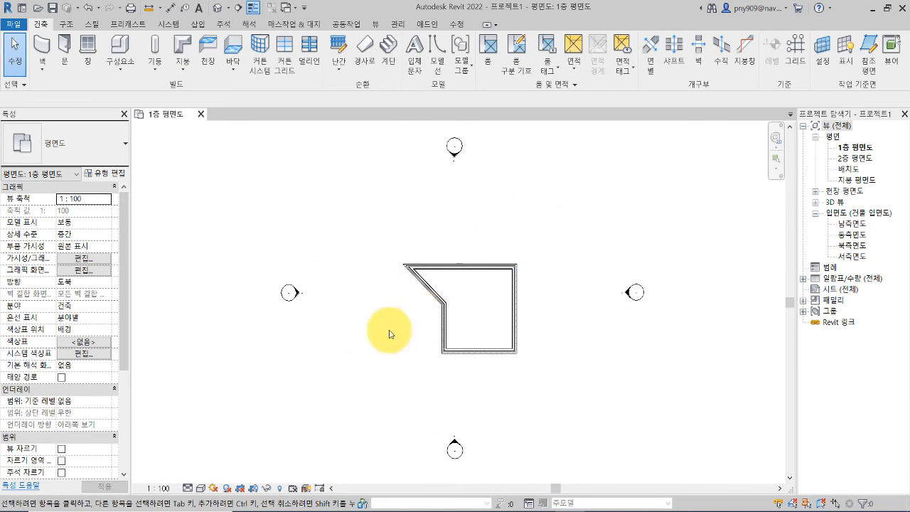
middle_click_drag(362, 376, 655, 249)
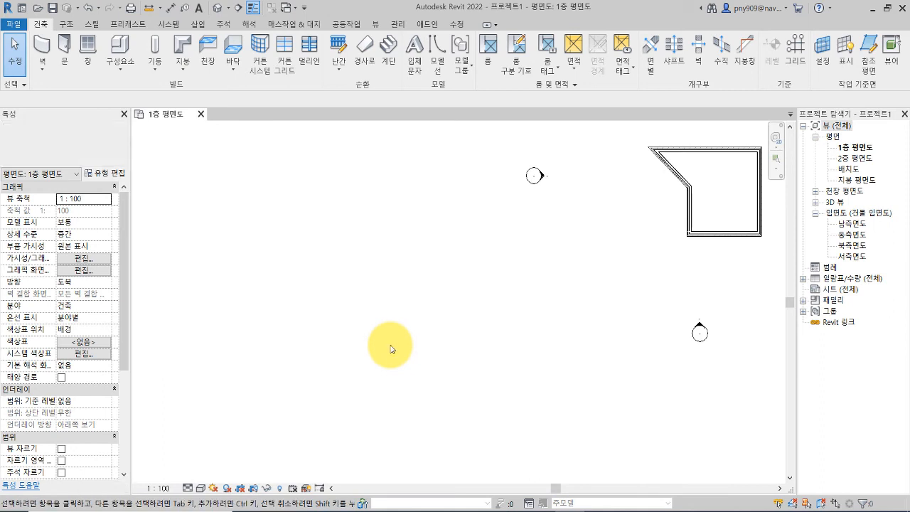
middle_click(397, 352)
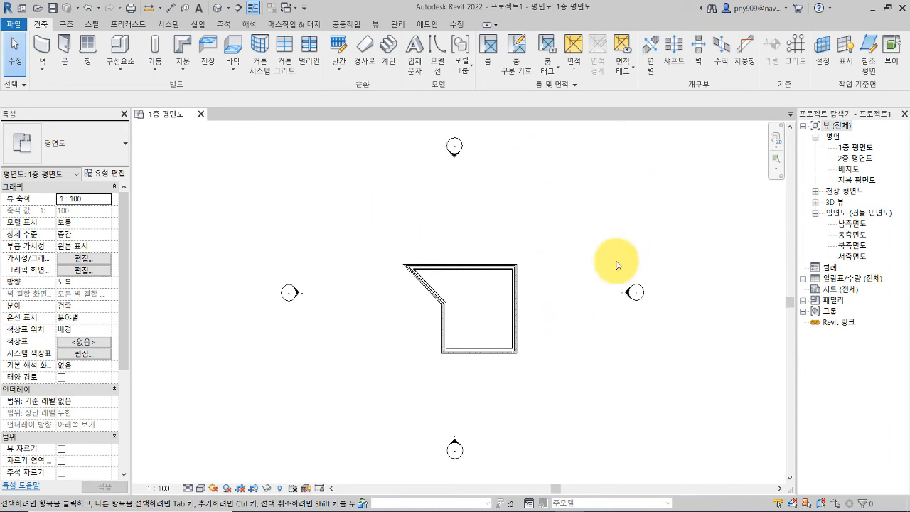
- Compare the context commands offered for the upper horizontal wall with those for the empty drawing area, and dismiss them without choosing any
left_click(436, 271)
left_click(419, 279)
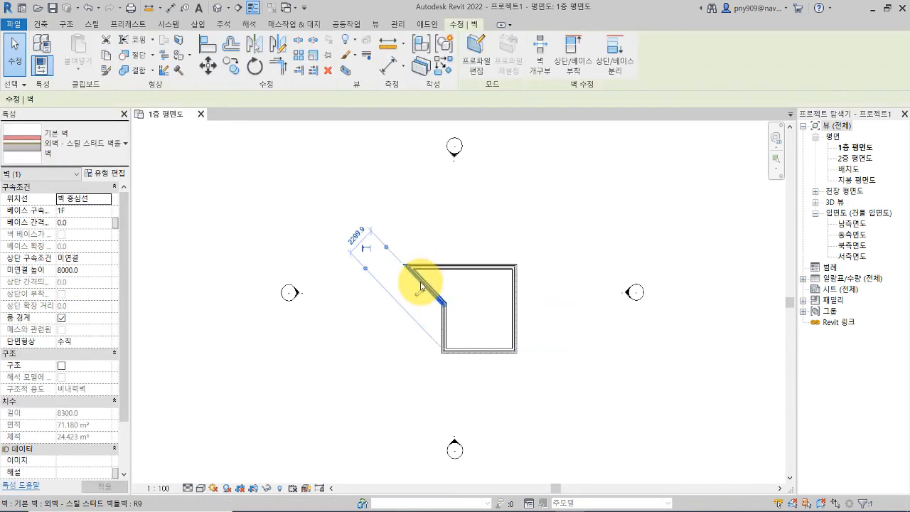
left_click(442, 268)
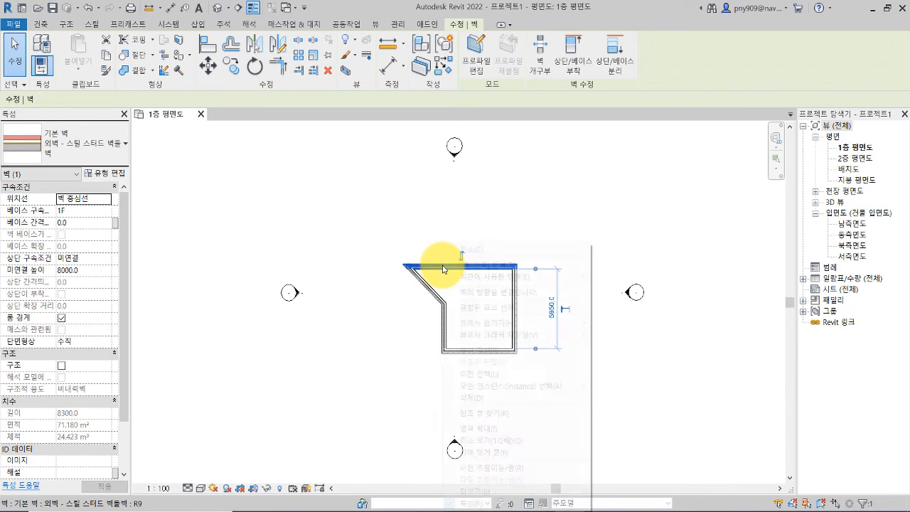
right_click(443, 269)
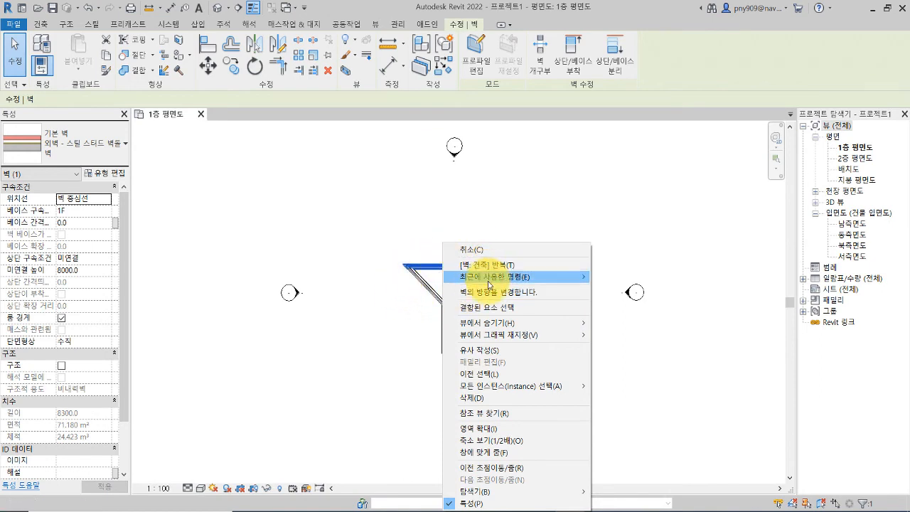
left_click(377, 338)
left_click(398, 338)
right_click(384, 312)
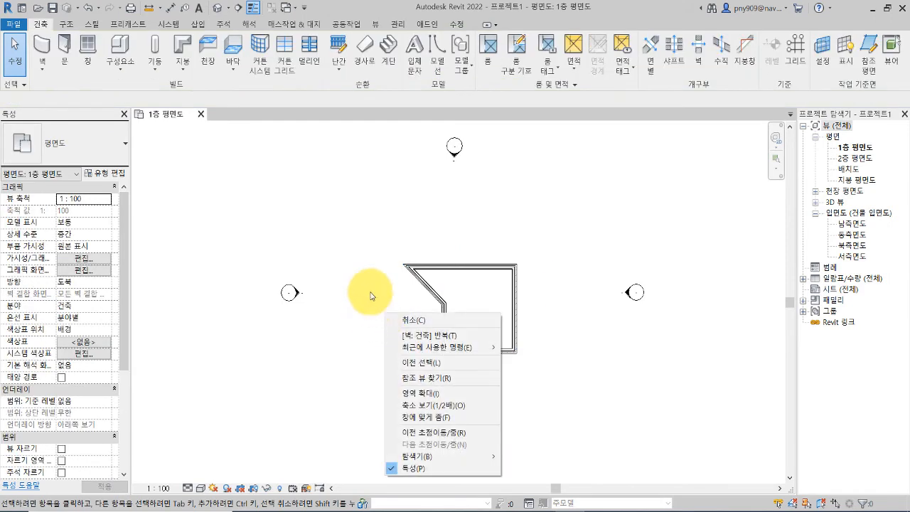
left_click(373, 283)
mouse_move(401, 330)
middle_mouse_down()
mouse_move(417, 329)
mouse_move(410, 349)
mouse_move(406, 330)
middle_mouse_up()
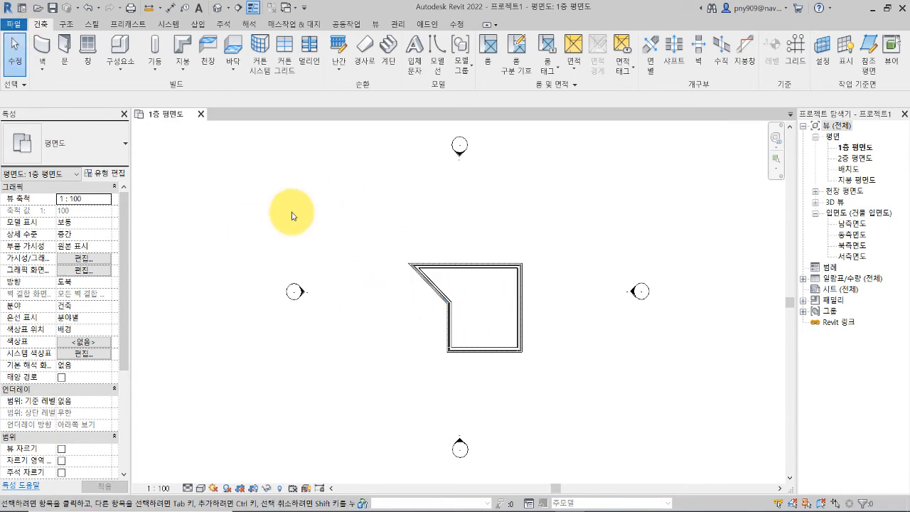
- Open the program options, try save reminder intervals of 15분 and 1시간, and set the interval back to 30분
left_click(9, 26)
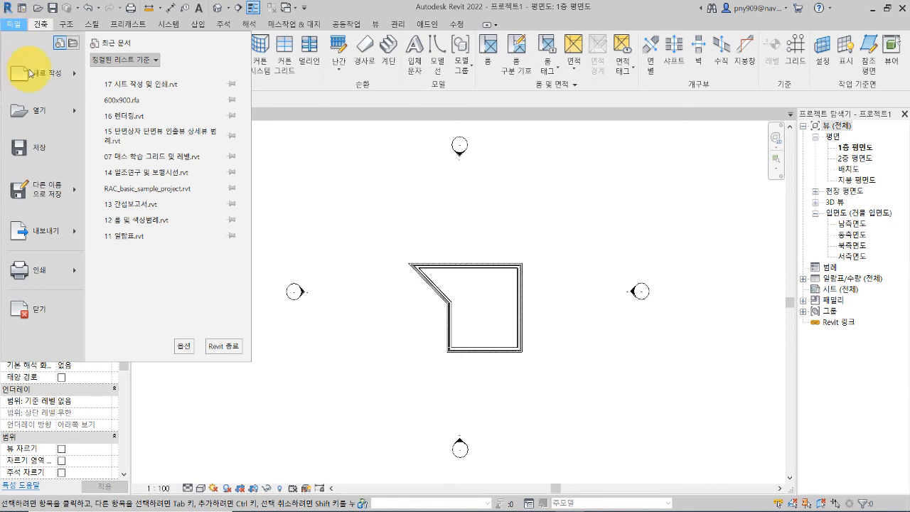
left_click(183, 347)
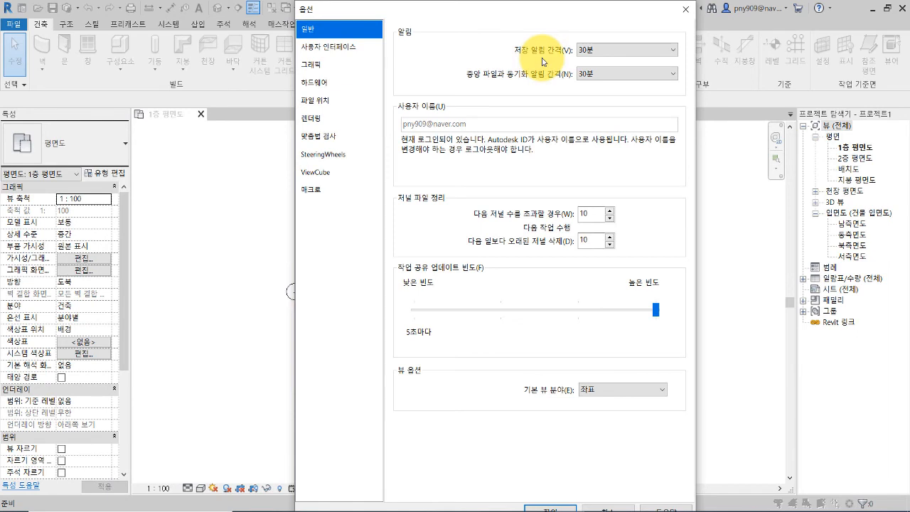
left_click(608, 51)
left_click(605, 62)
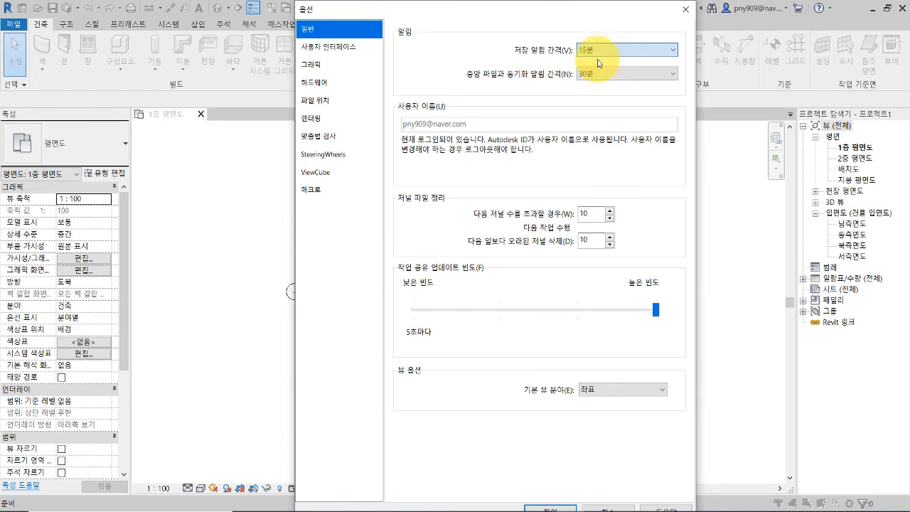
left_click(607, 51)
left_click(604, 72)
left_click(604, 52)
left_click(604, 82)
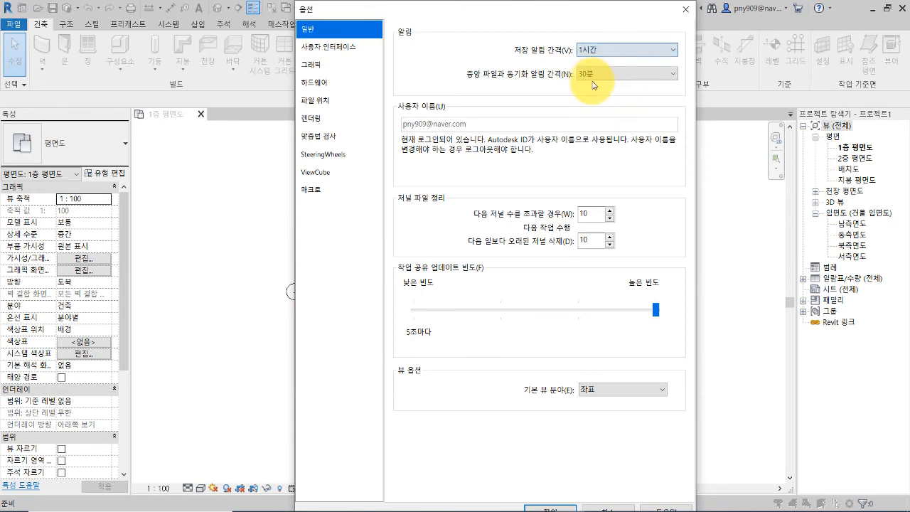
left_click(600, 52)
left_click(605, 72)
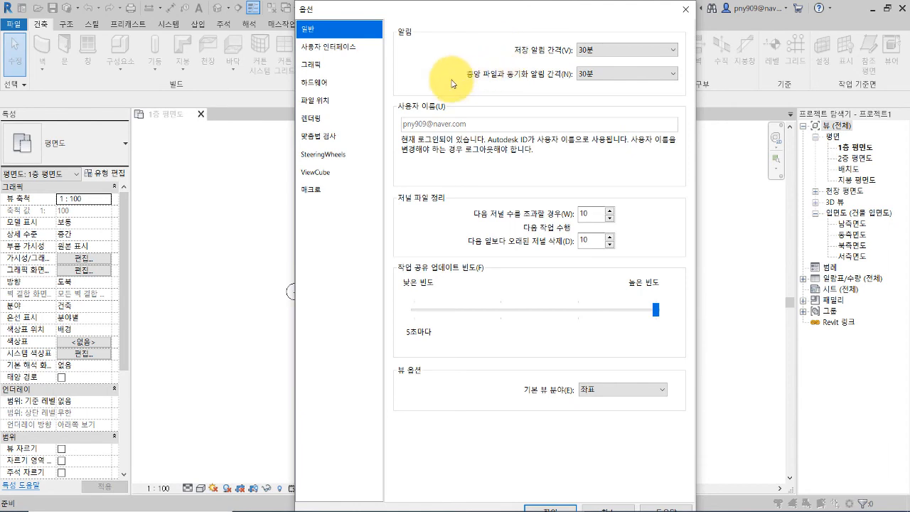
- Open the keyboard shortcut customization from the 사용자 인터페이스 options, and place its dialog over the options window
left_click(322, 50)
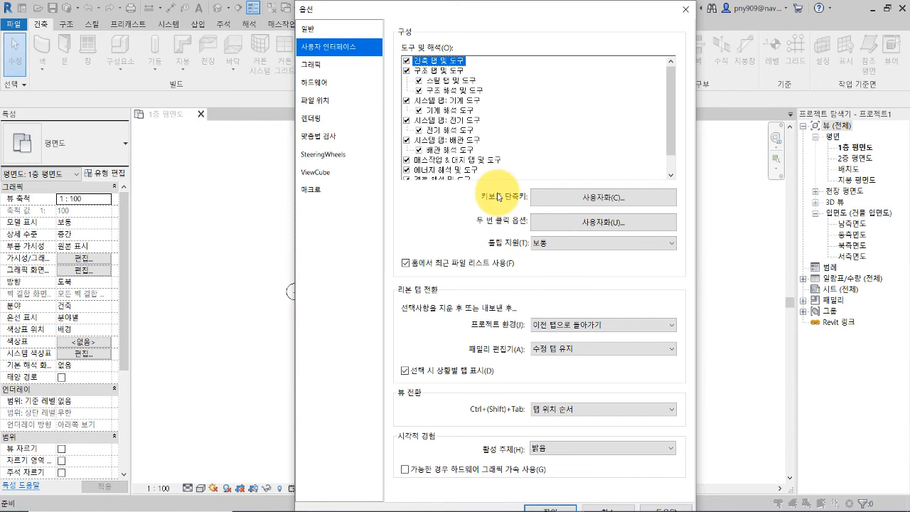
left_click(582, 202)
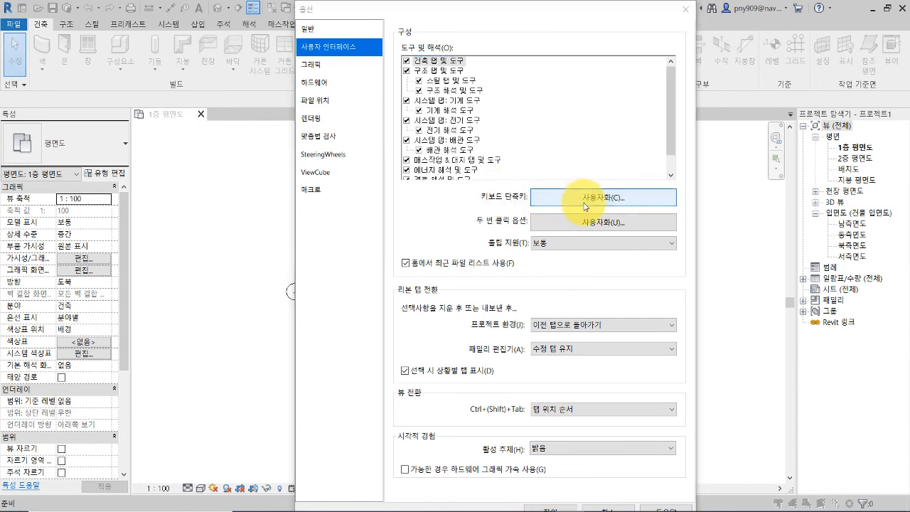
left_click_drag(286, 84, 537, 85)
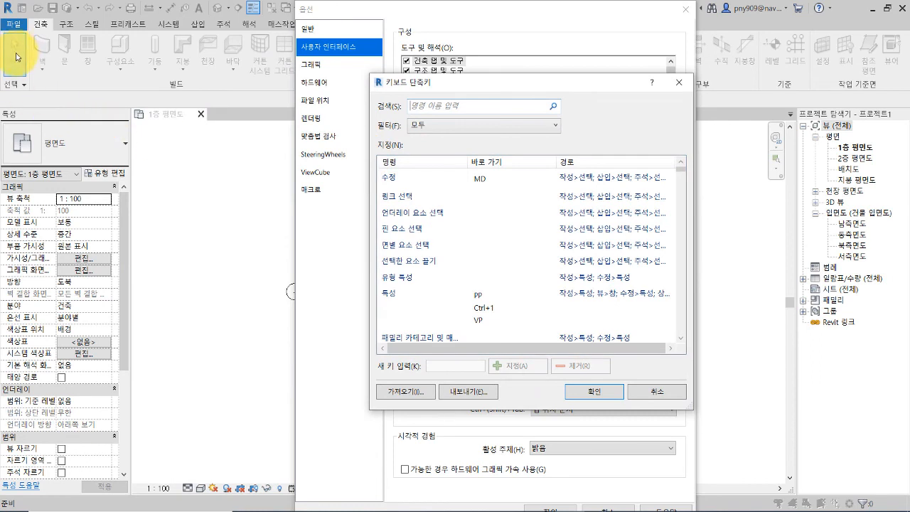
- Examine the shortcuts assigned to the 특성 command in the shortcut list
left_click(397, 217)
scroll(396, 217, "down", 2)
left_click(390, 202)
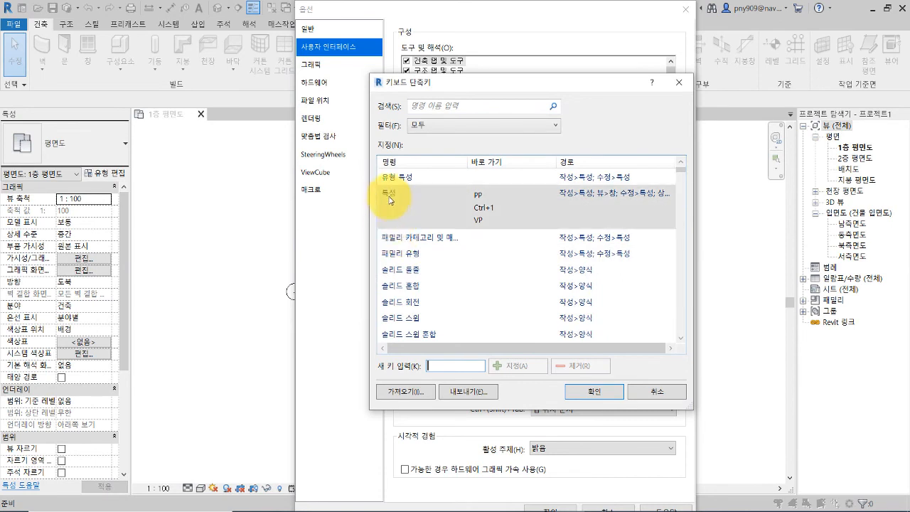
left_click(486, 208)
left_click(480, 222)
scroll(420, 226, "down", 1)
scroll(421, 227, "up", 1)
scroll(419, 224, "down", 5)
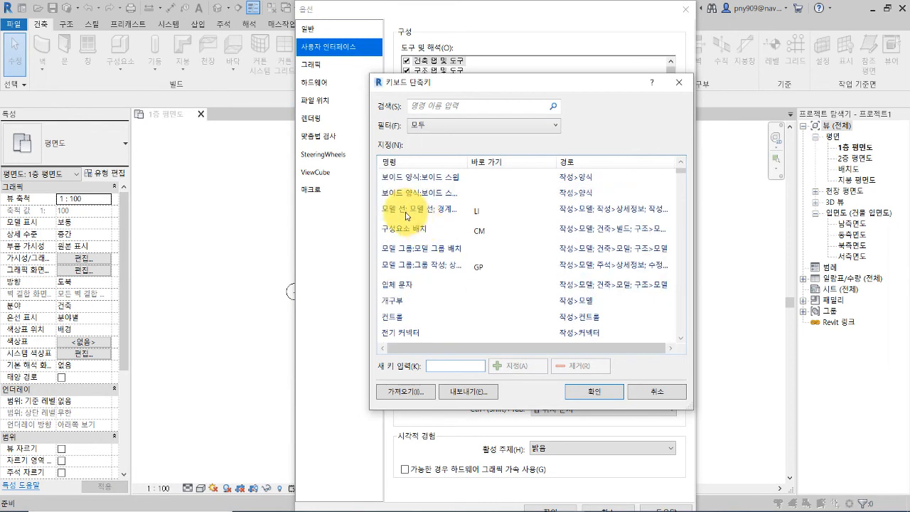
- Review the shortcuts assigned to the 모델 선, 구성요소 배치, 모델 그룹 and 참조 평면 commands, and browse further through the list
left_click(406, 216)
left_click(409, 233)
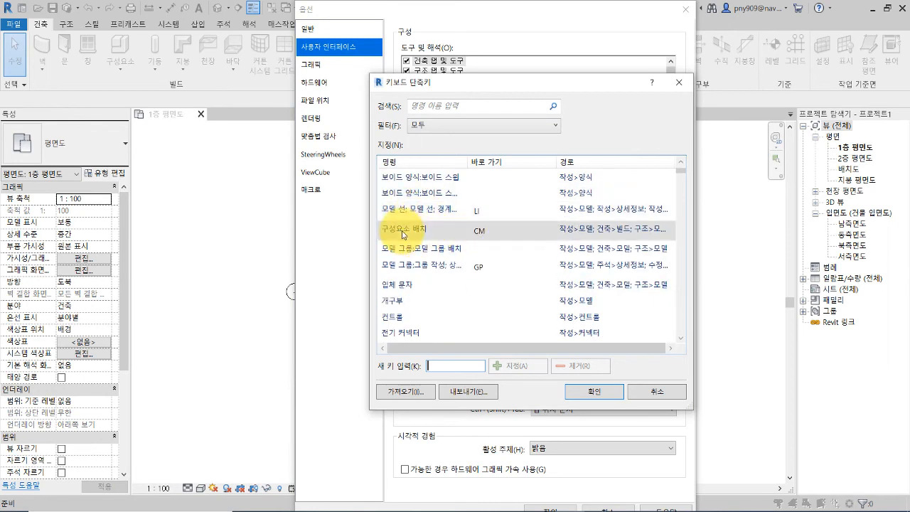
left_click(417, 267)
scroll(417, 268, "down", 5)
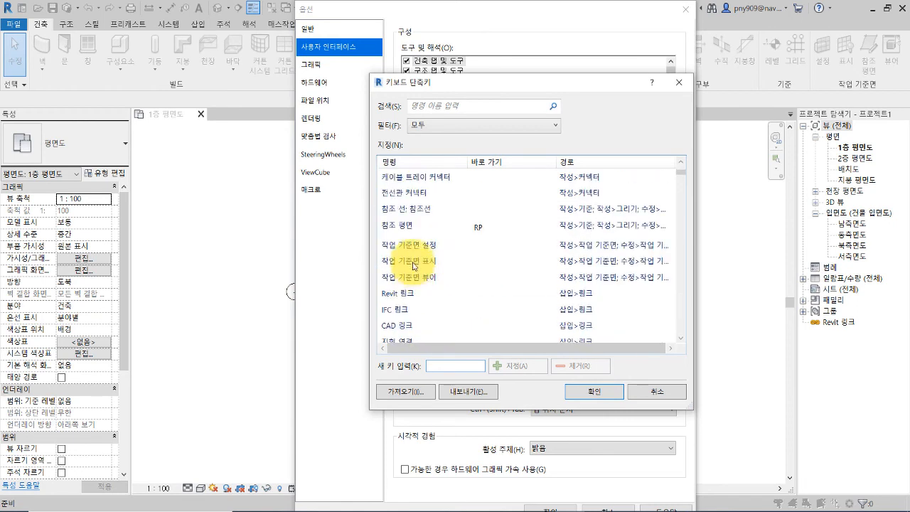
scroll(427, 240, "down", 4)
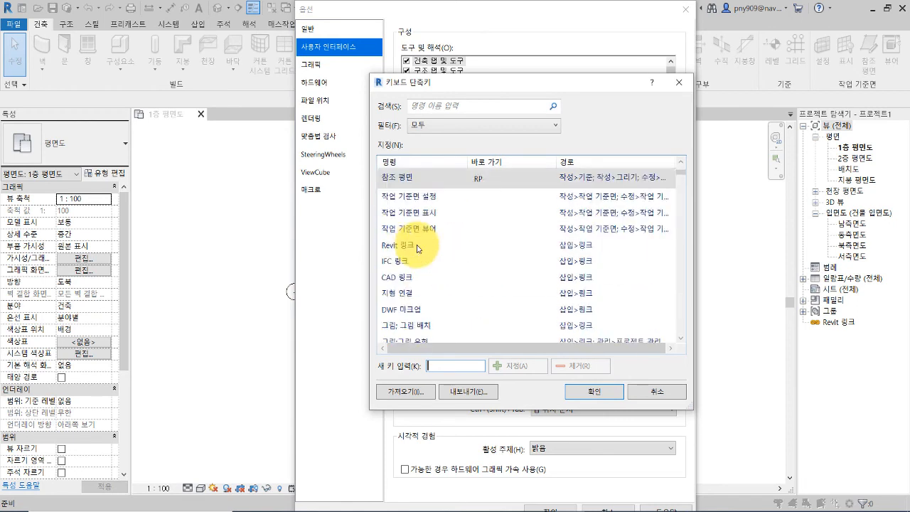
scroll(417, 256, "down", 6)
scroll(406, 274, "up", 2)
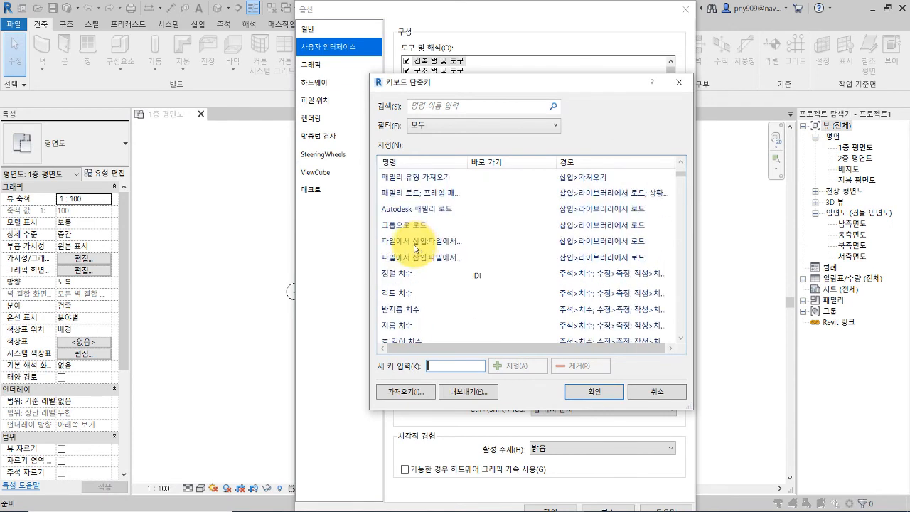
- Try entering a new shortcut key for the Autodesk 패밀리 로드 command, and clear the entry
left_click(400, 278)
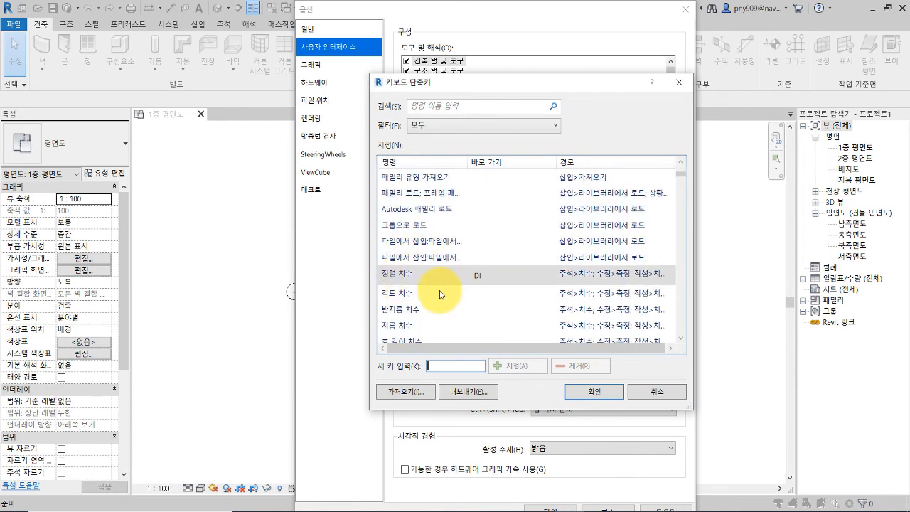
left_click(413, 241)
left_click(416, 209)
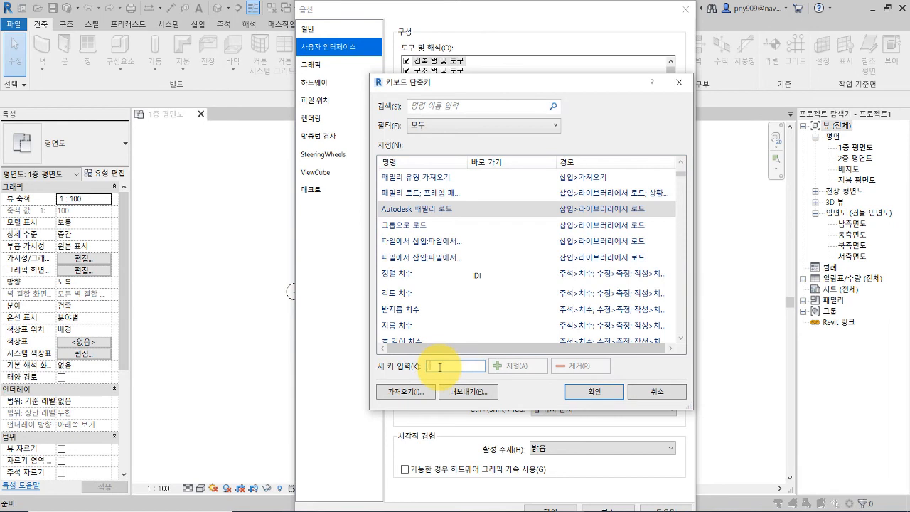
type("I")
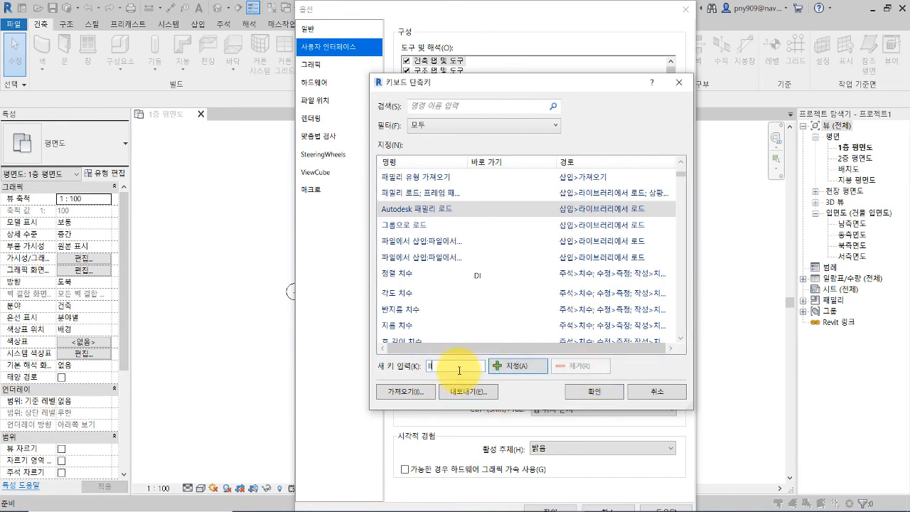
key("BackSpace")
key("BackSpace")
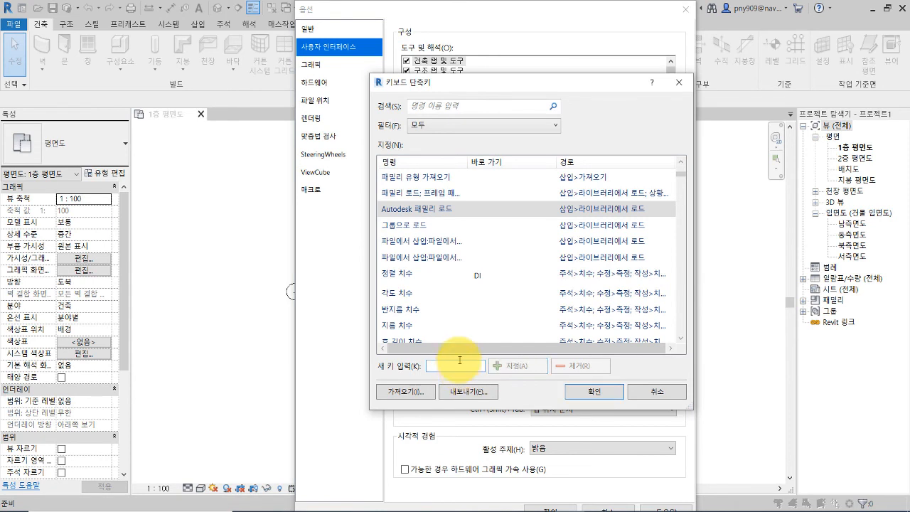
- Review the shortcuts of the annotation, graphics and window commands in the list, and close the shortcut customization without changes
scroll(415, 247, "down", 5)
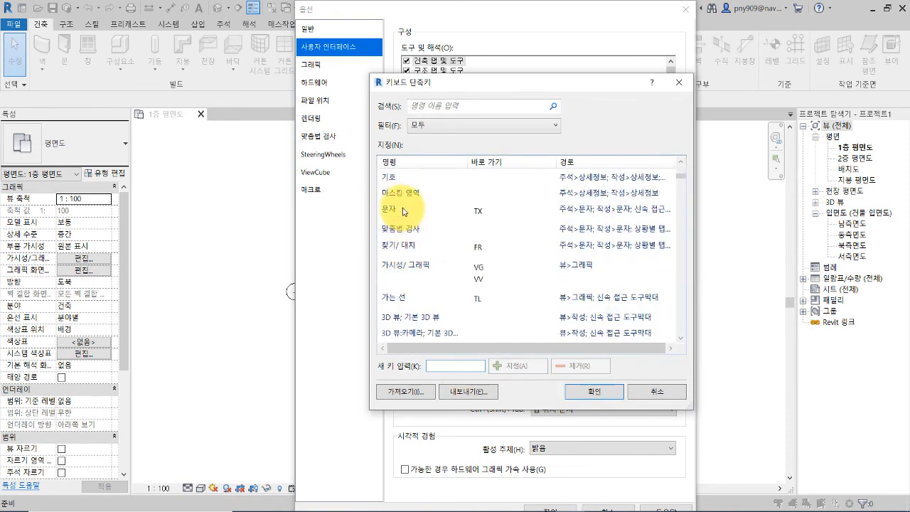
scroll(425, 256, "down", 3)
scroll(429, 257, "up", 3)
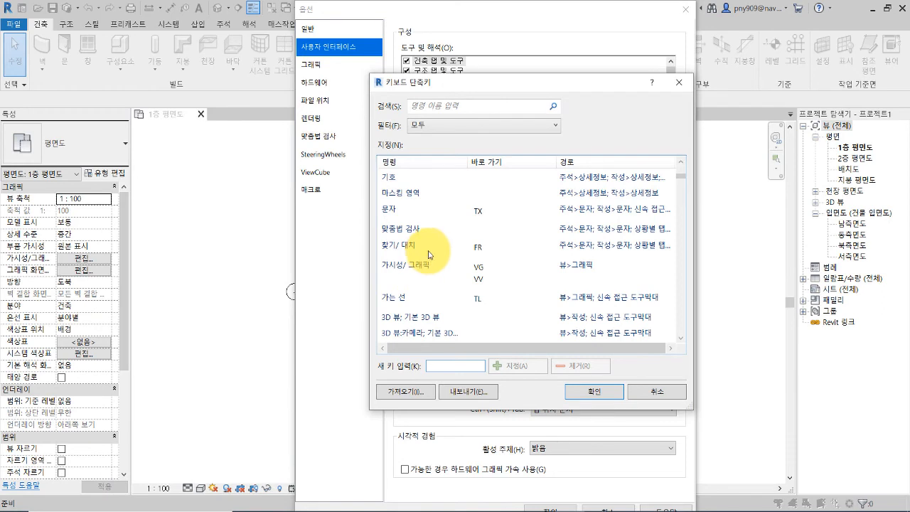
scroll(429, 256, "down", 3)
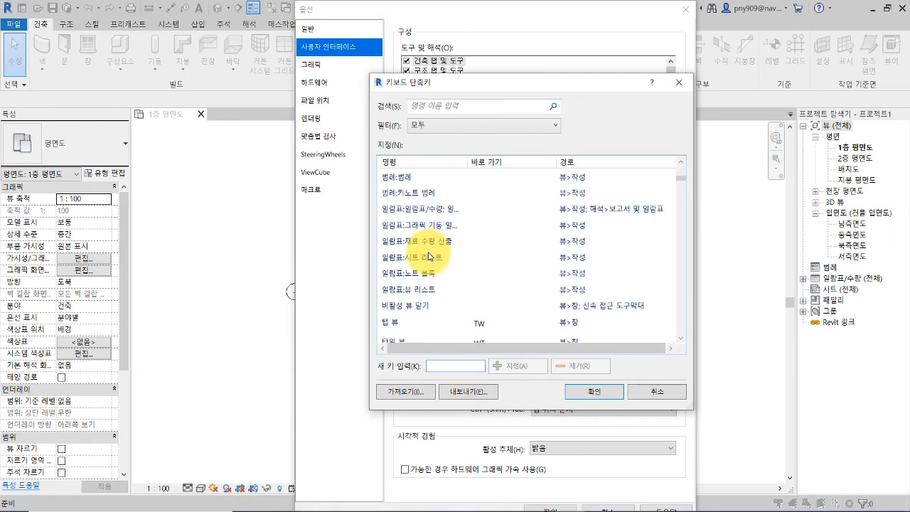
scroll(429, 256, "down", 1)
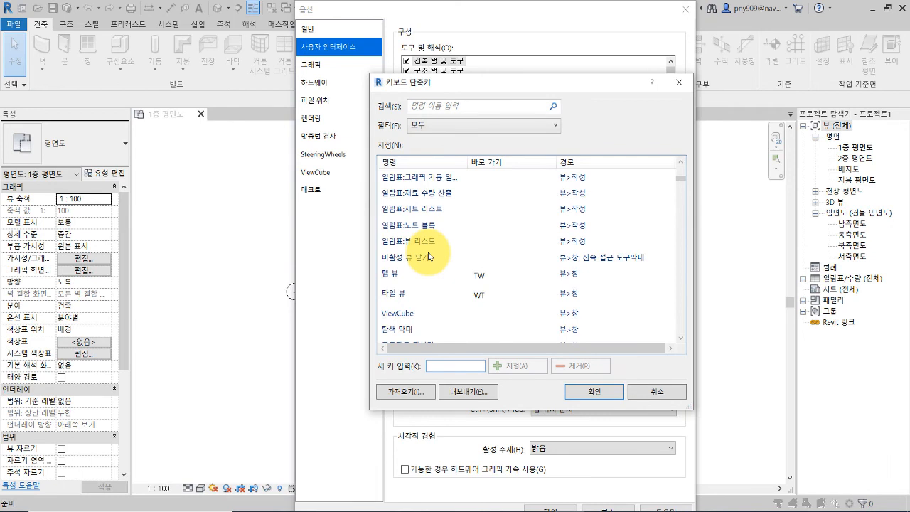
left_click(654, 393)
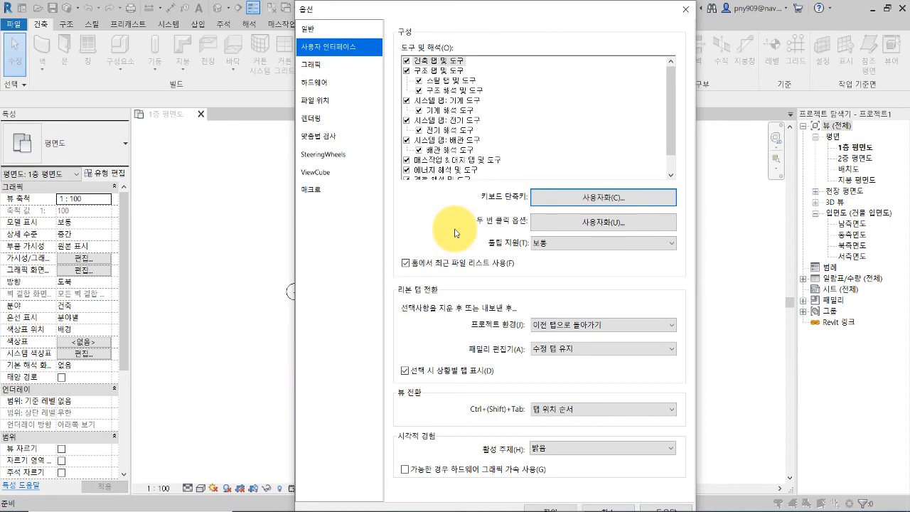
- Examine the customizable double-click actions per element type, including the choices for 패밀리, and close the settings without changes
left_click(562, 224)
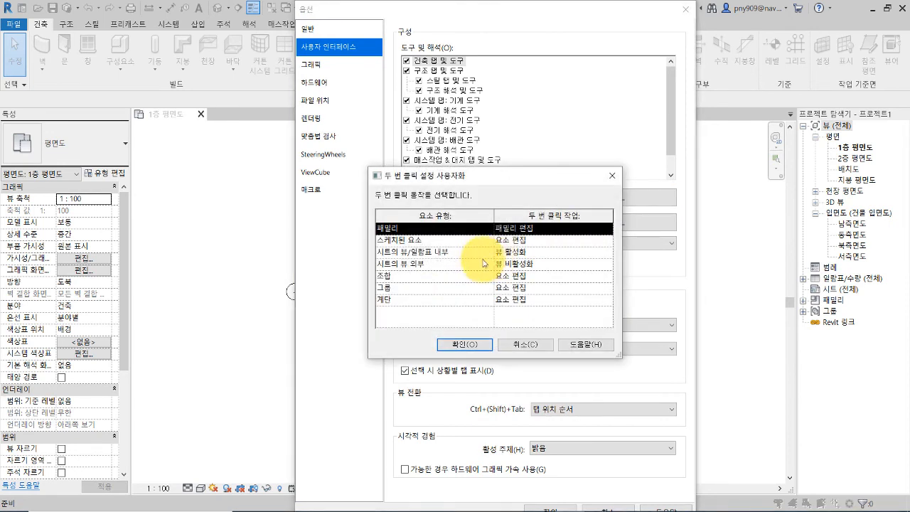
left_click(517, 343)
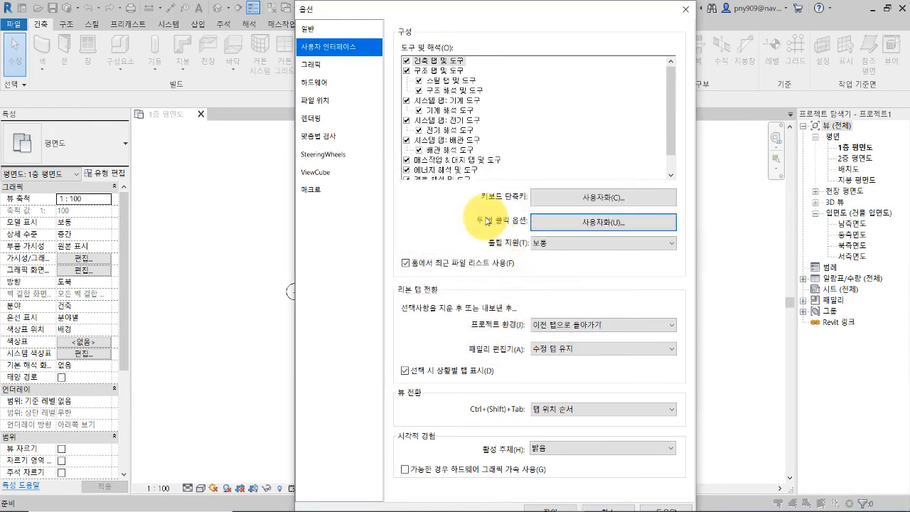
left_click(551, 221)
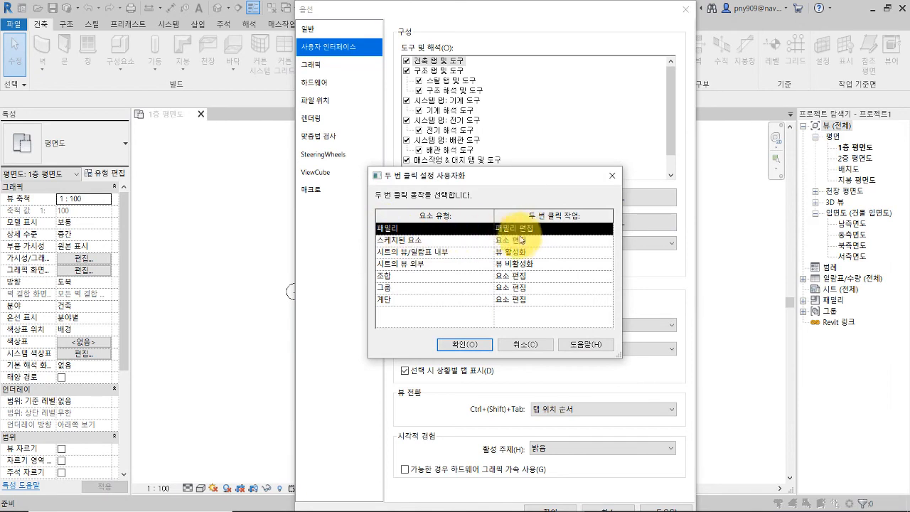
left_click(548, 227)
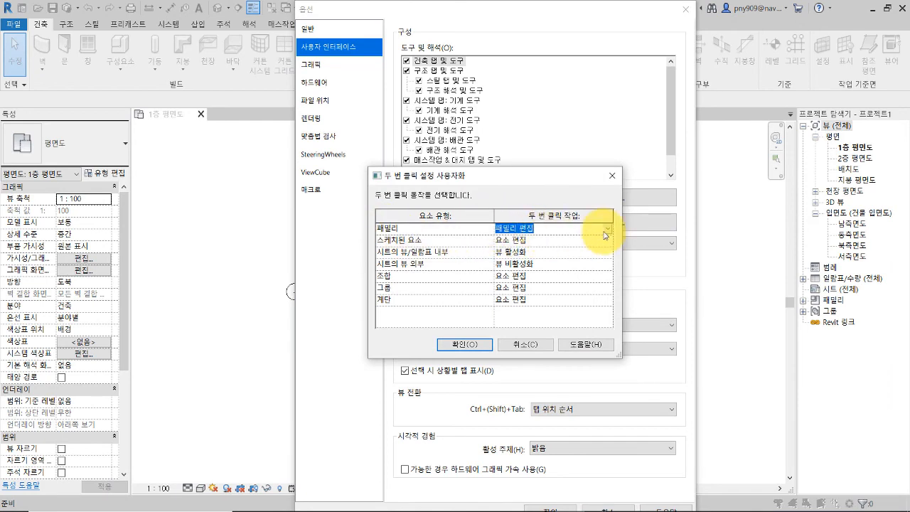
left_click(608, 230)
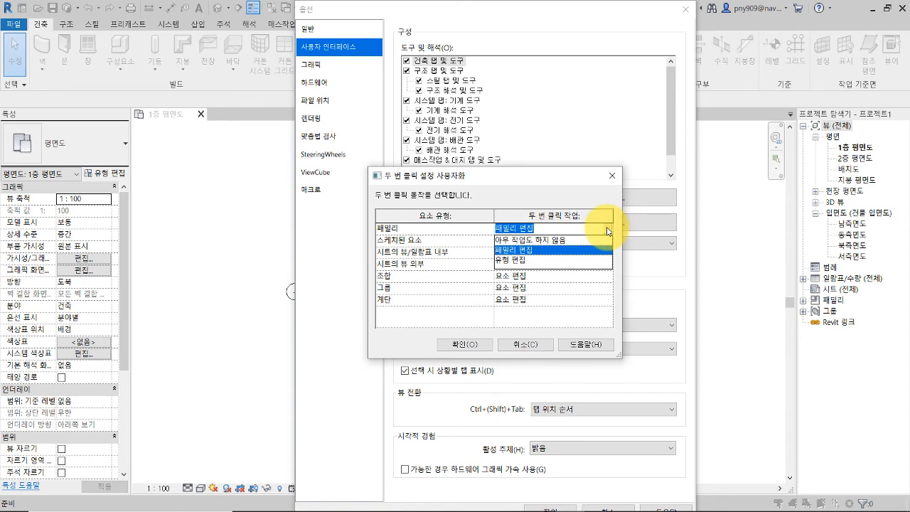
left_click(564, 199)
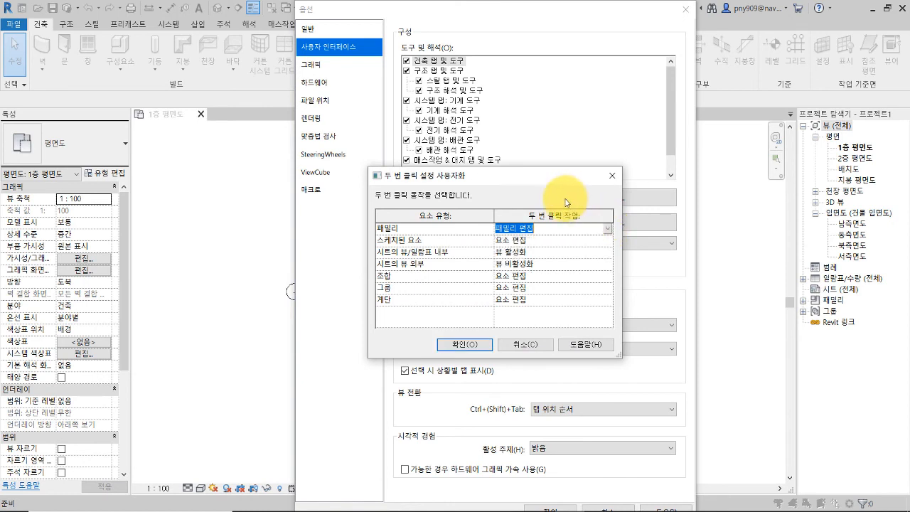
left_click(524, 345)
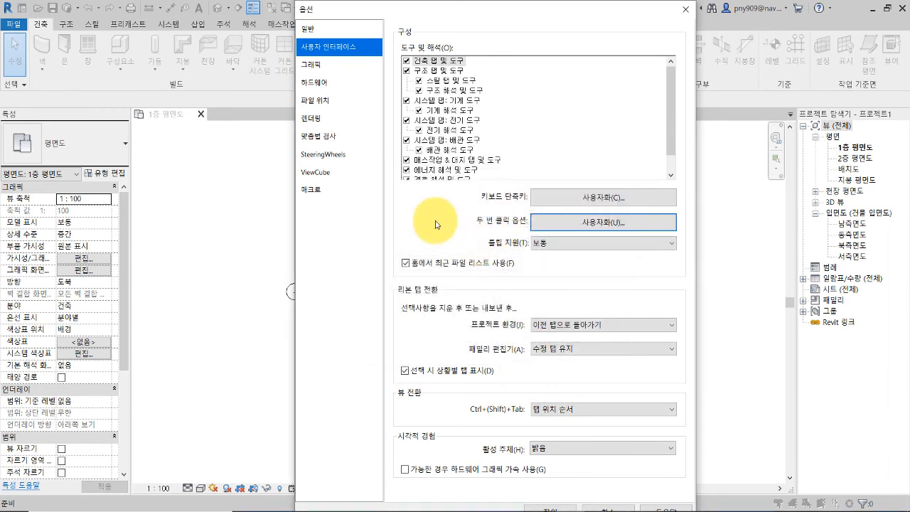
- Open the 파일 위치 options and copy the default family template path, keeping it in its field
left_click(324, 90)
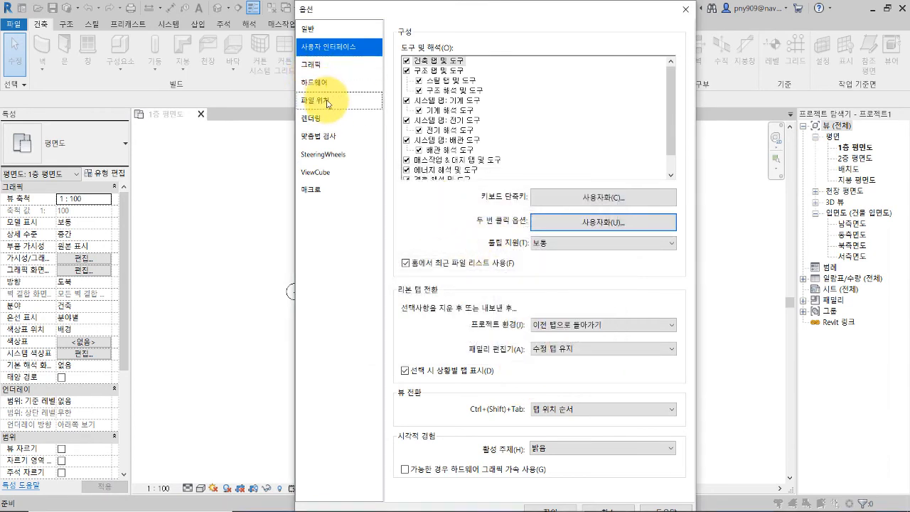
left_click(329, 103)
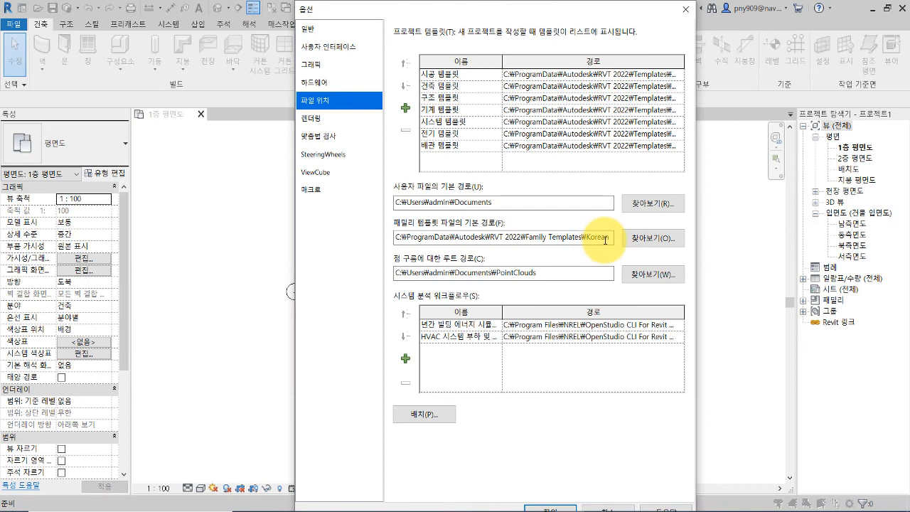
left_click_drag(605, 240, 391, 244)
key("ctrl+x")
key("ctrl+z")
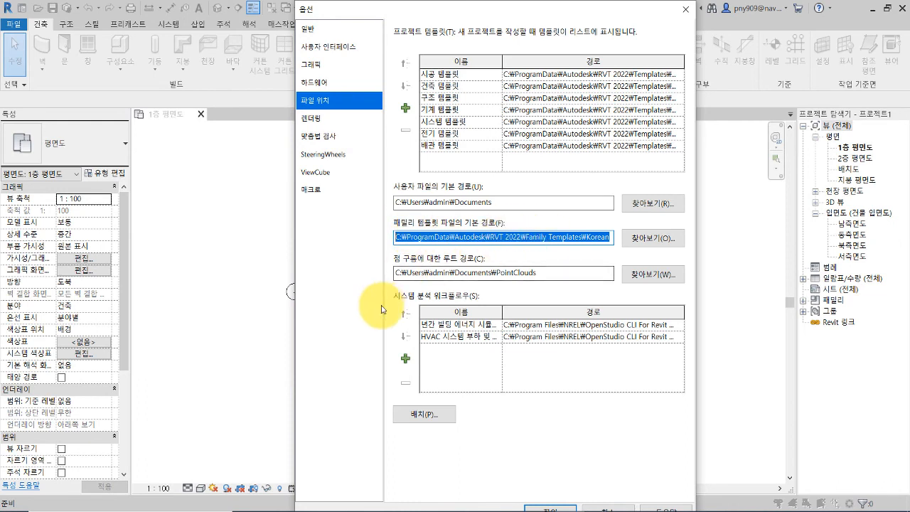
- Switch to File Explorer, view the folder C:\ProgramData\Autodesk\RVT 2022\Family Templates\Korean, and close it and the options window
left_click(303, 511)
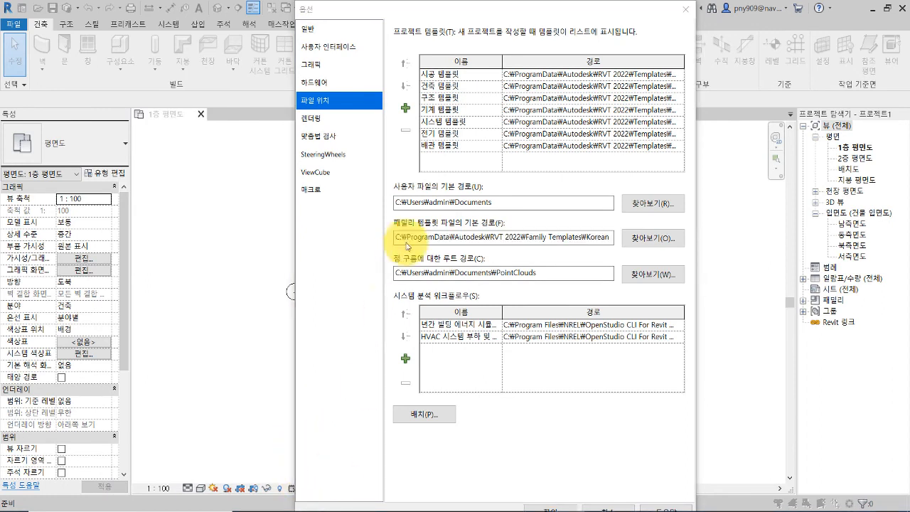
left_click(329, 122)
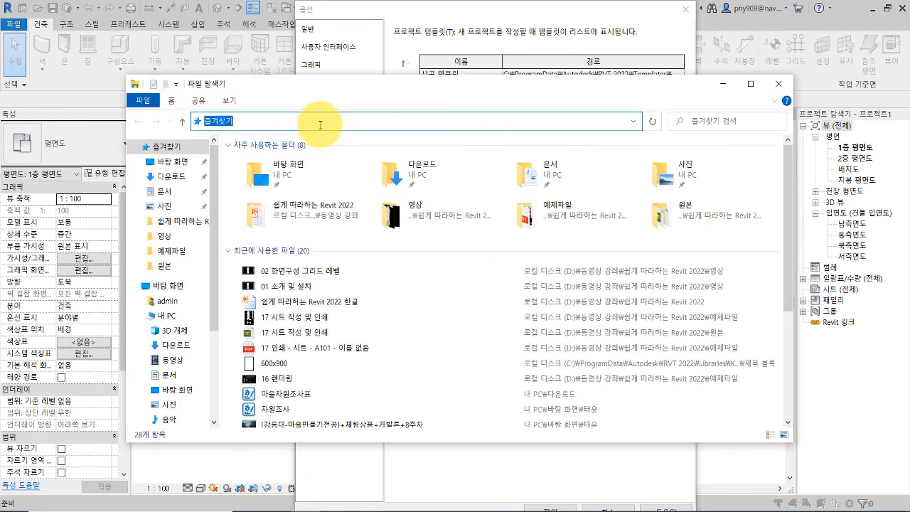
key("ctrl+v")
key("Return")
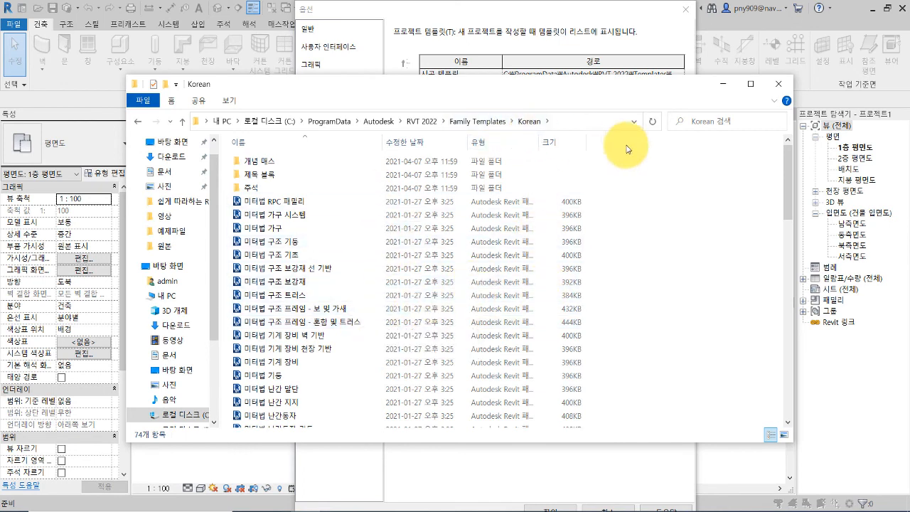
left_click(779, 83)
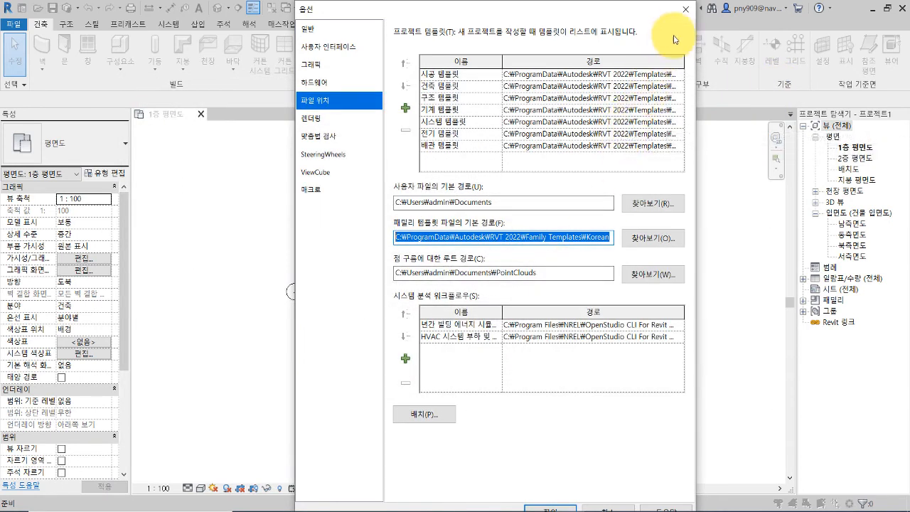
left_click(685, 14)
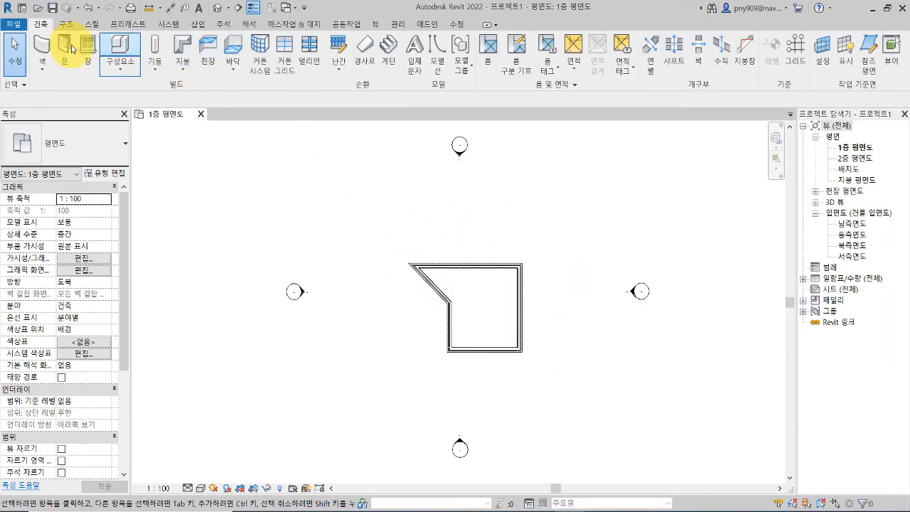
- Examine the save and save-as choices for the current project, such as 프로젝트 and 템플릿, without saving
left_click(14, 23)
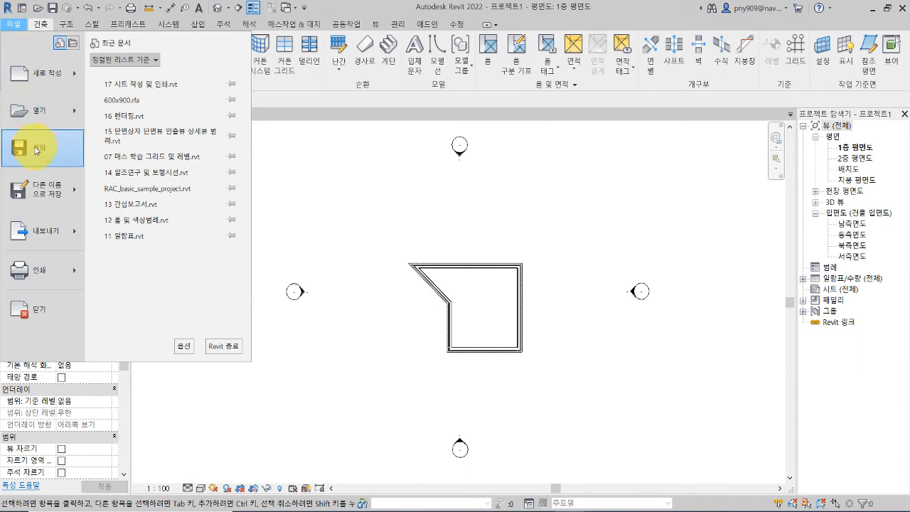
mouse_move(49, 196)
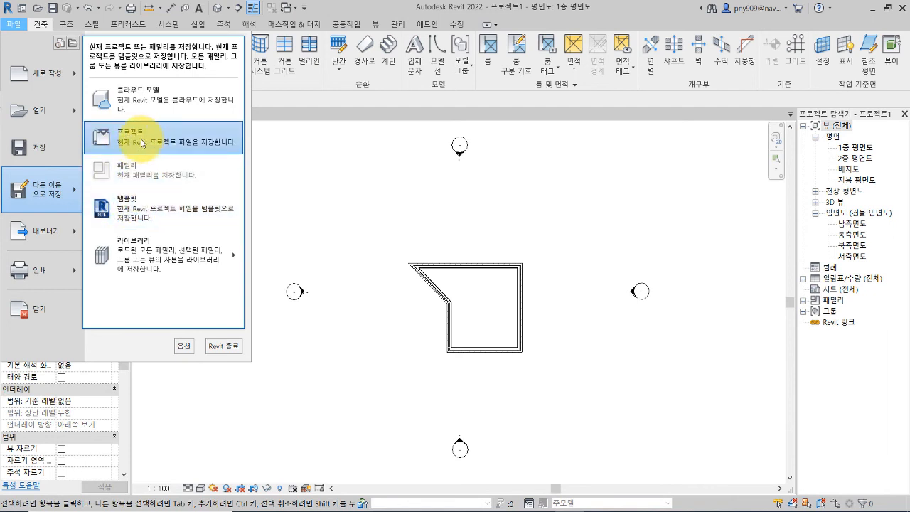
left_click(329, 211)
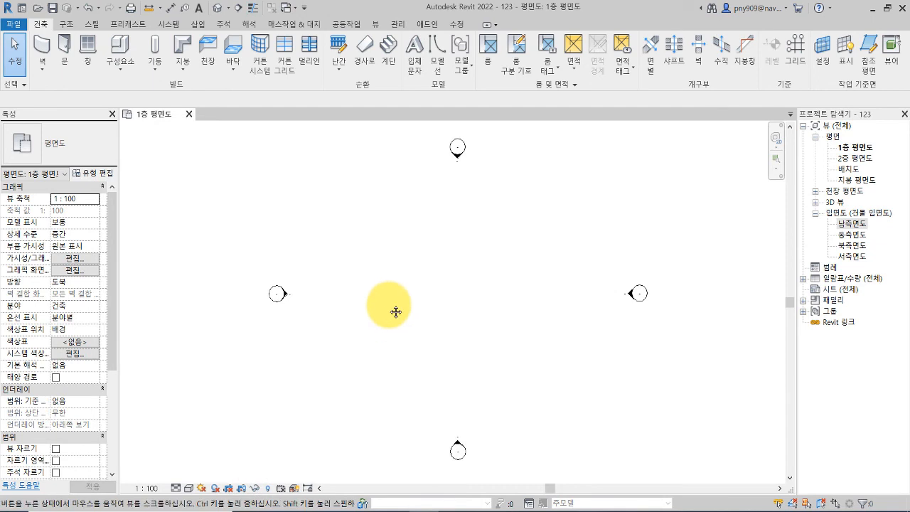
- Draw a straight vertical grid line in 1층 평면도, upward between the west elevation marker and the middle of the plan
middle_click_drag(409, 309, 402, 316)
scroll(402, 316, "up", 1)
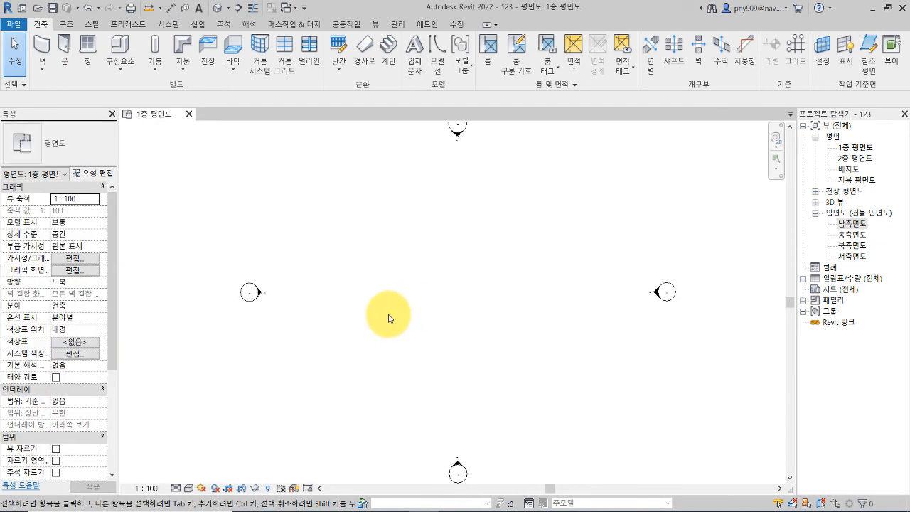
scroll(389, 315, "down", 1)
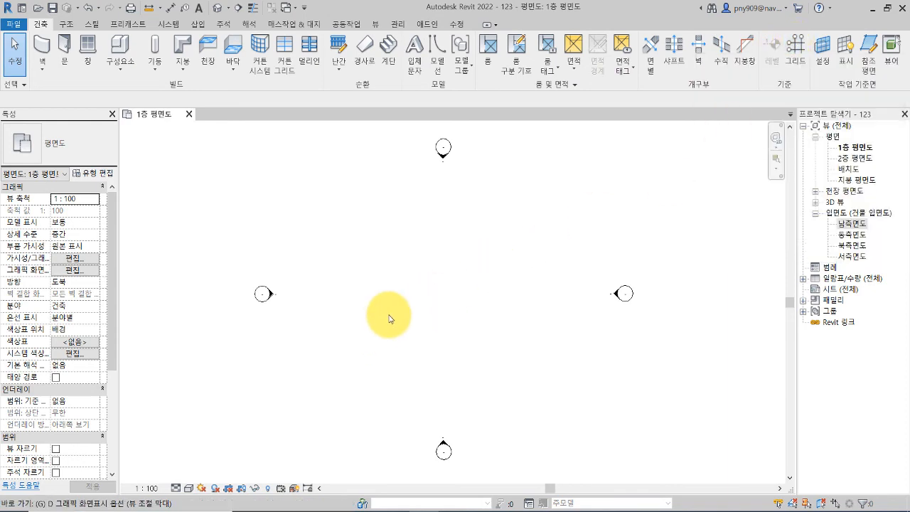
key("r")
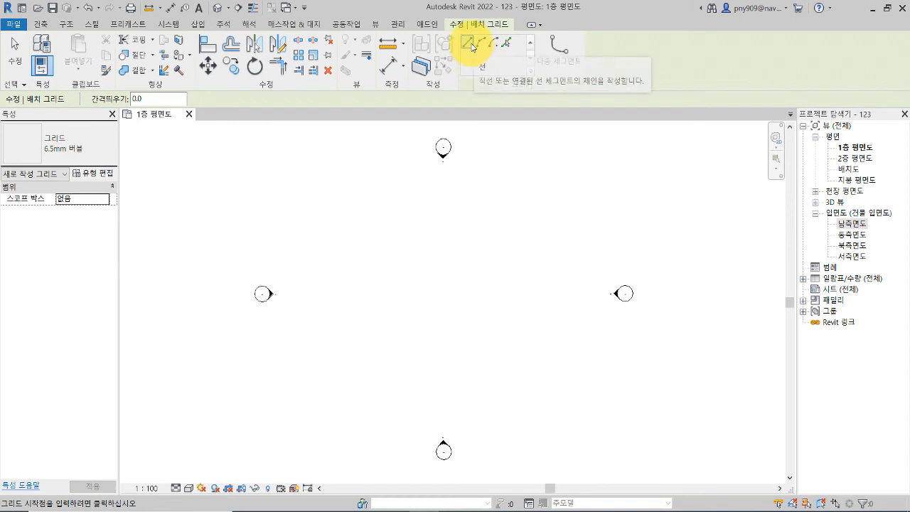
left_click(334, 423)
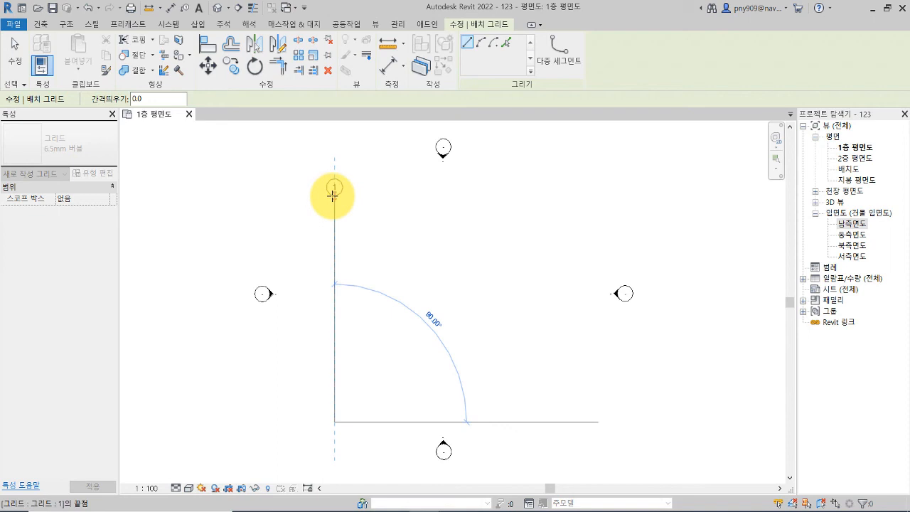
left_click(333, 194)
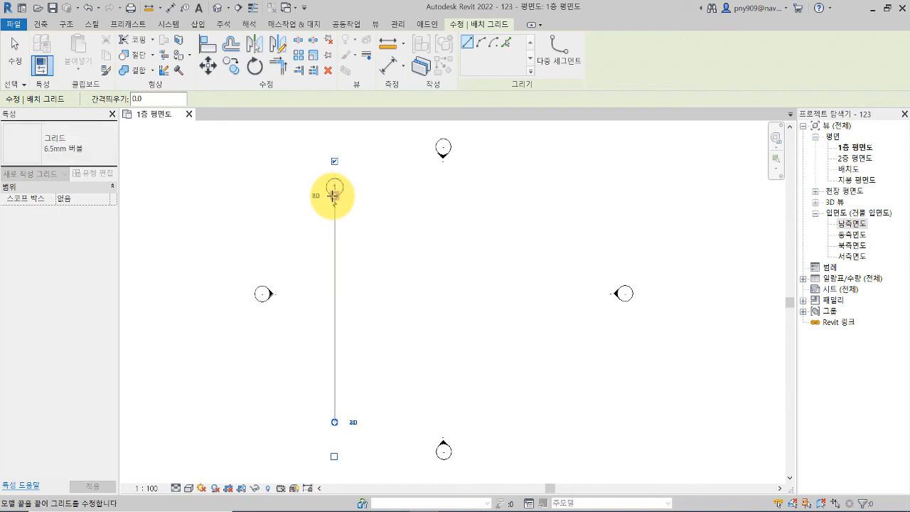
key("Escape")
key("Escape")
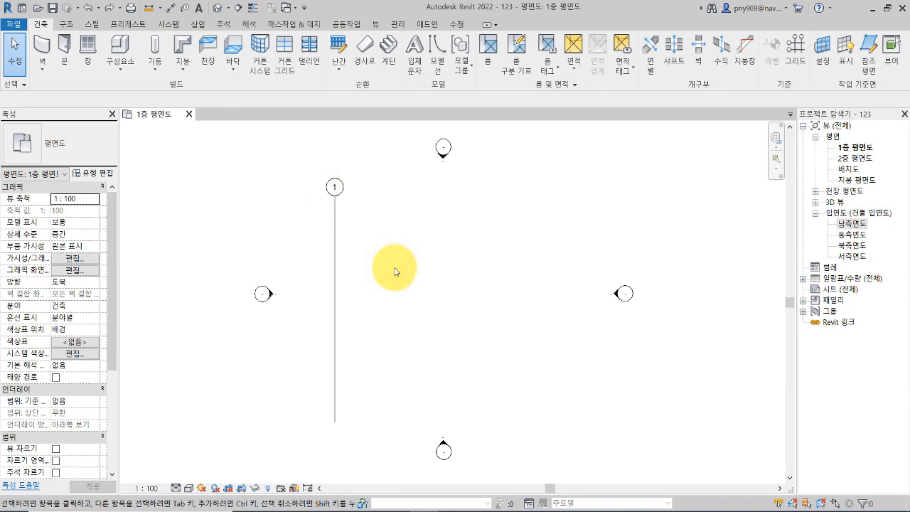
- Rename the vertical grid line as x1
left_click(336, 189)
left_click(335, 189)
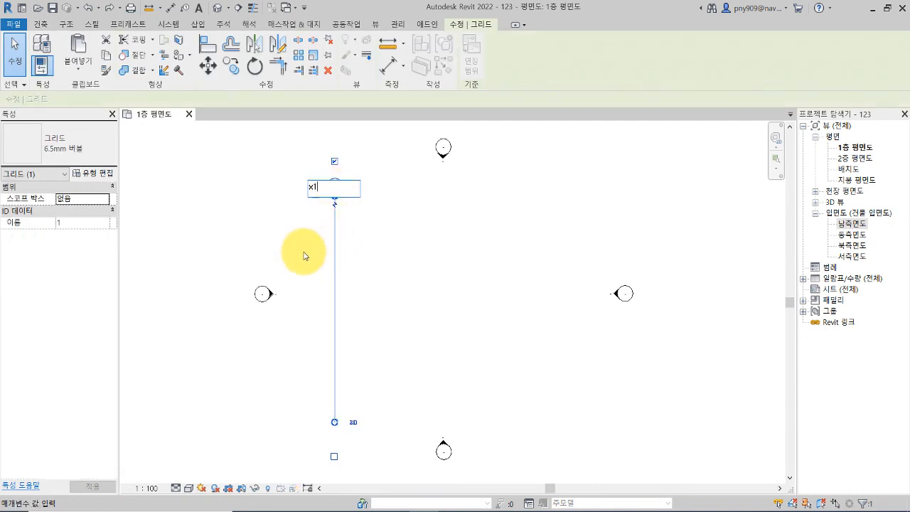
key("Return")
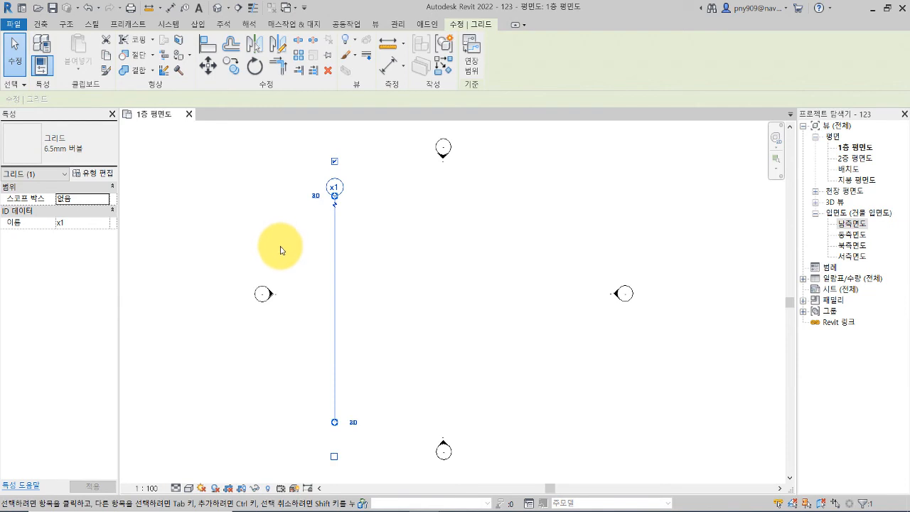
left_click(283, 231)
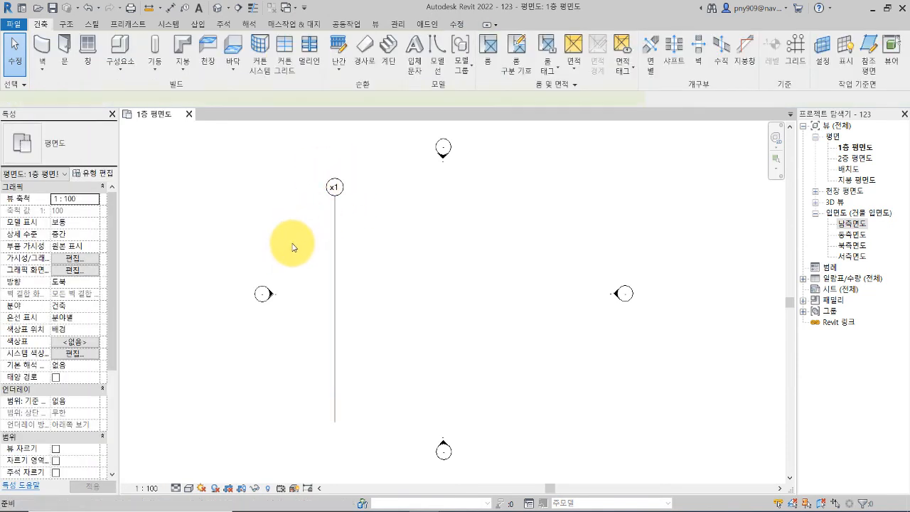
key("g")
key("r")
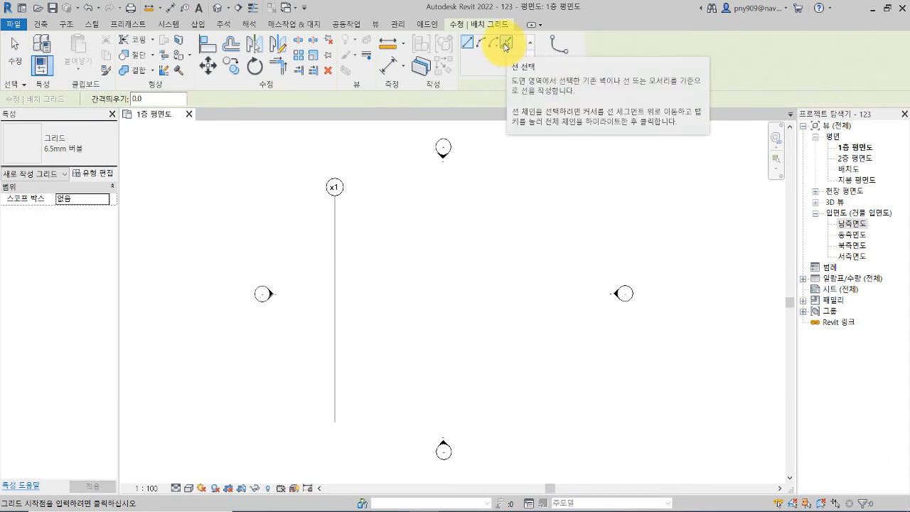
left_click(311, 251)
key("Escape")
key("Escape")
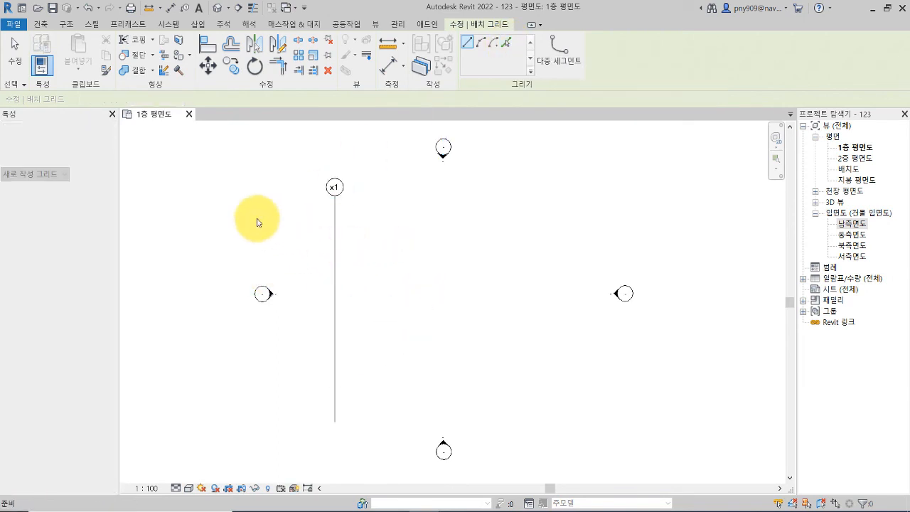
- Copy grid x1 three times to the right at 6000 spacing in one Copy operation with the 다중 option enabled
left_click(335, 235)
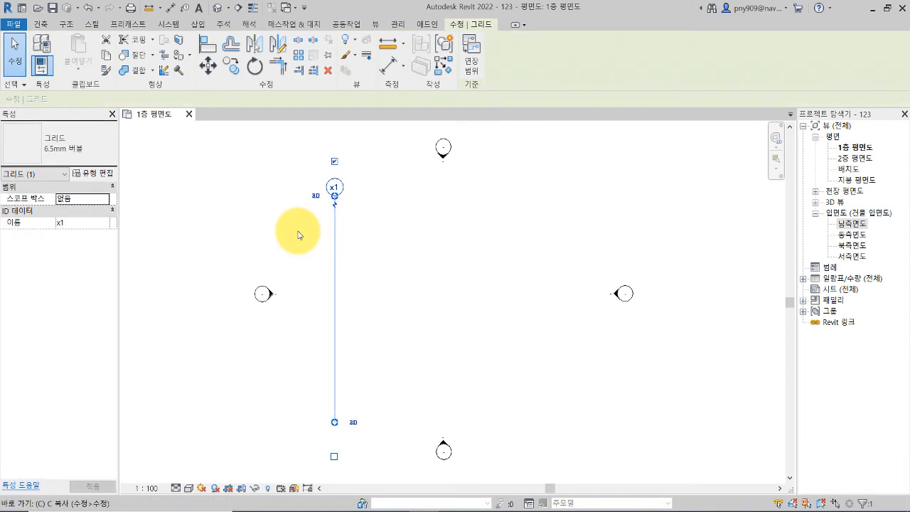
key("c")
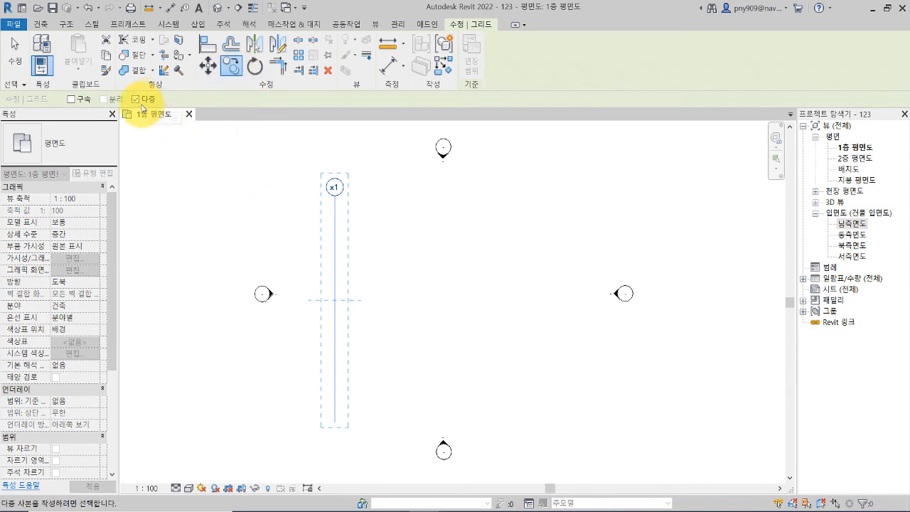
left_click(336, 278)
type("6000")
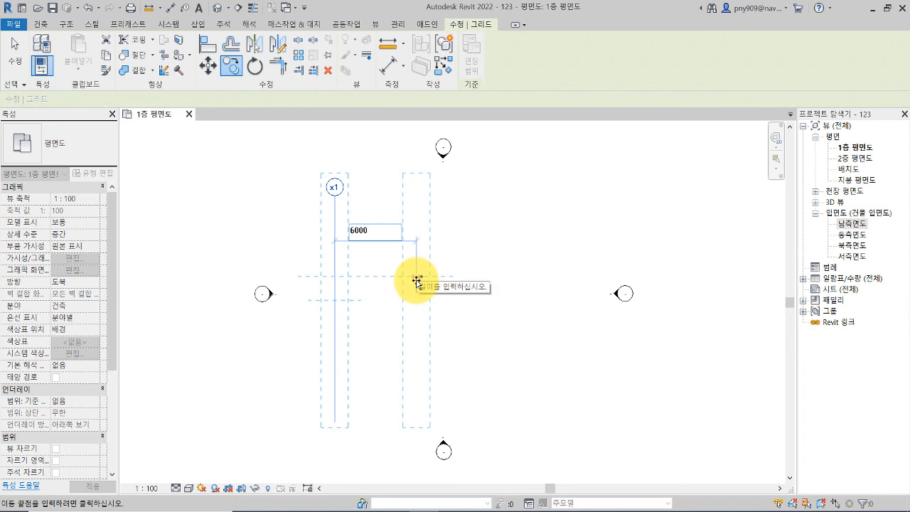
key("Return")
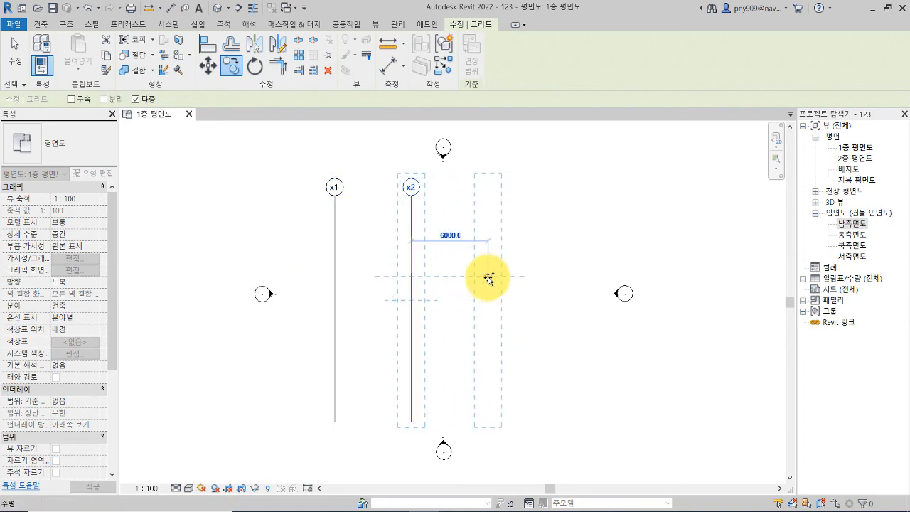
type("6")
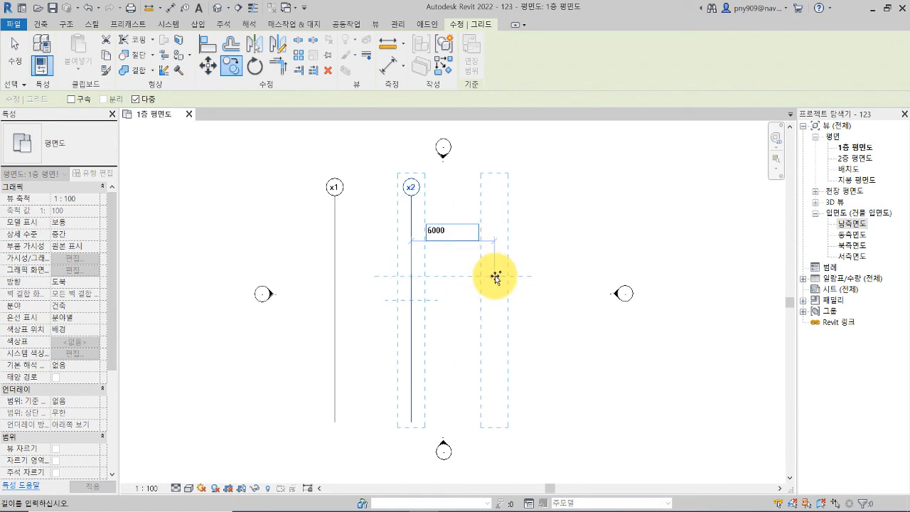
type("000")
key("Return")
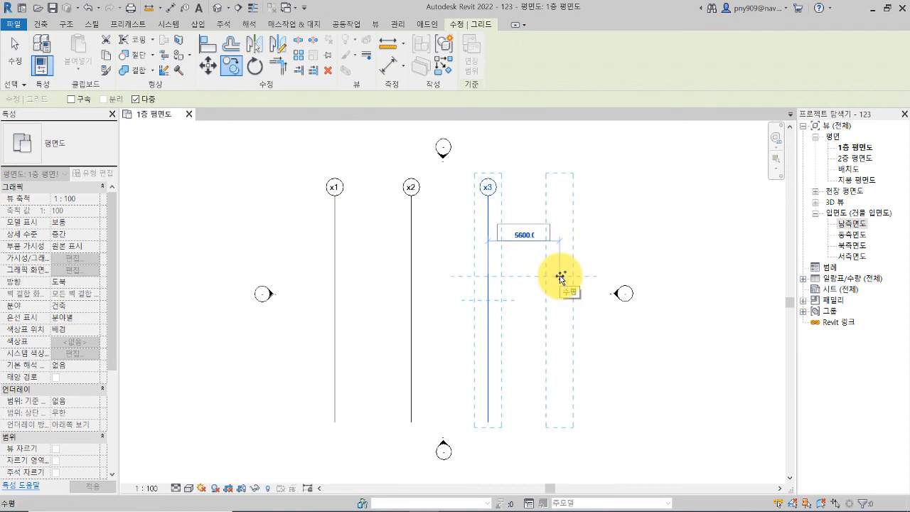
type("6000")
key("Return")
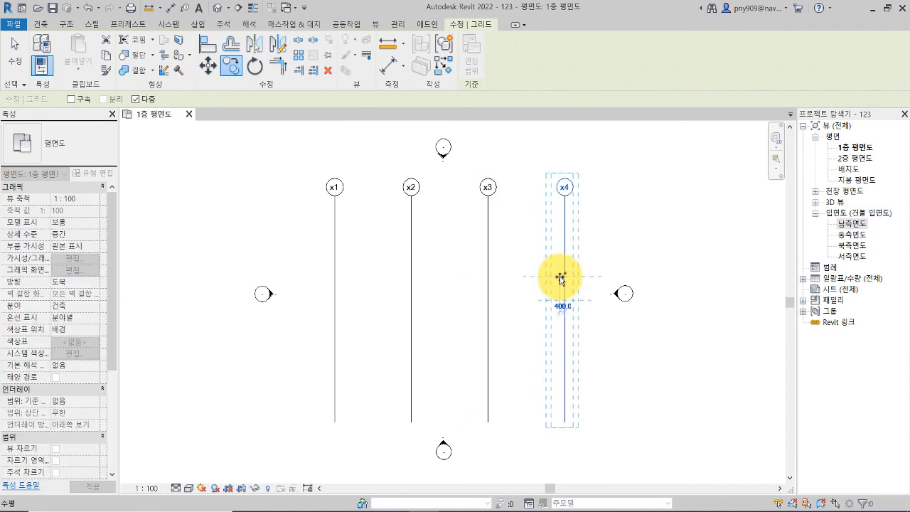
key("Escape")
key("Escape")
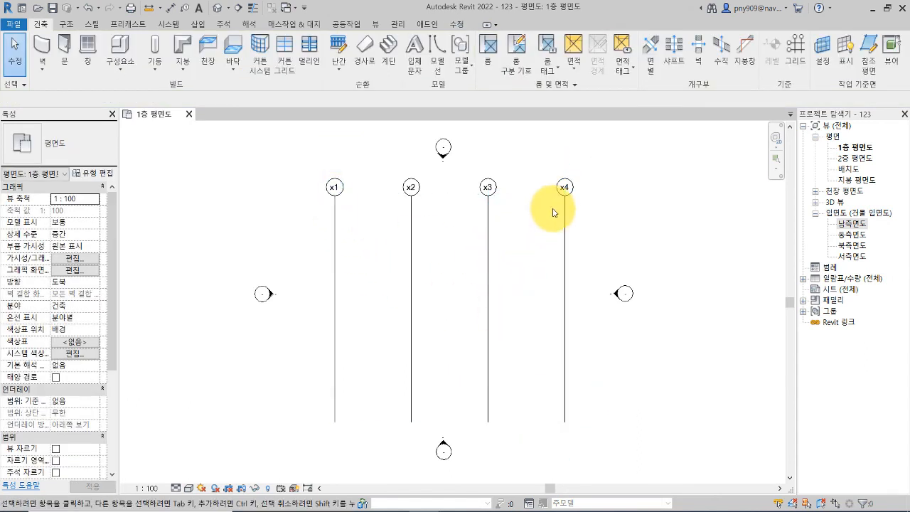
- Draw a straight horizontal grid line from right of x4 to left of x1, crossing all vertical grids near their lower ends
key("g")
key("r")
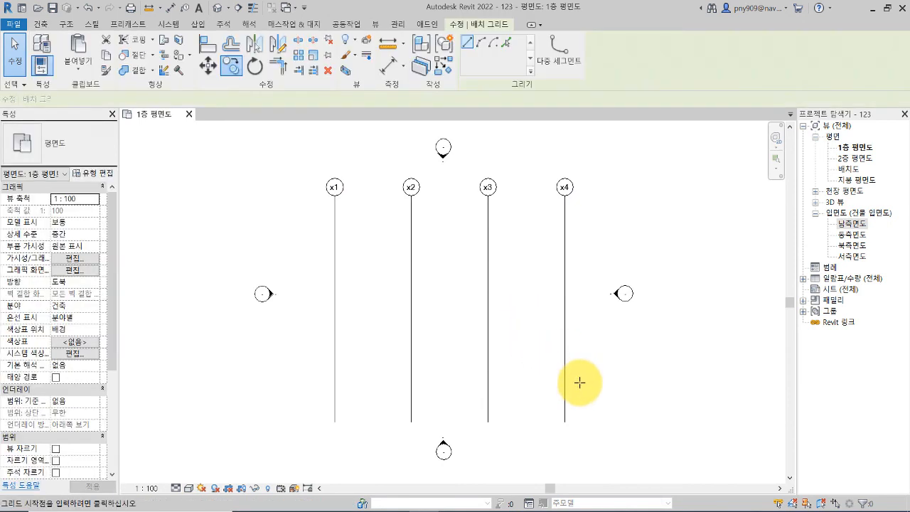
left_click(592, 389)
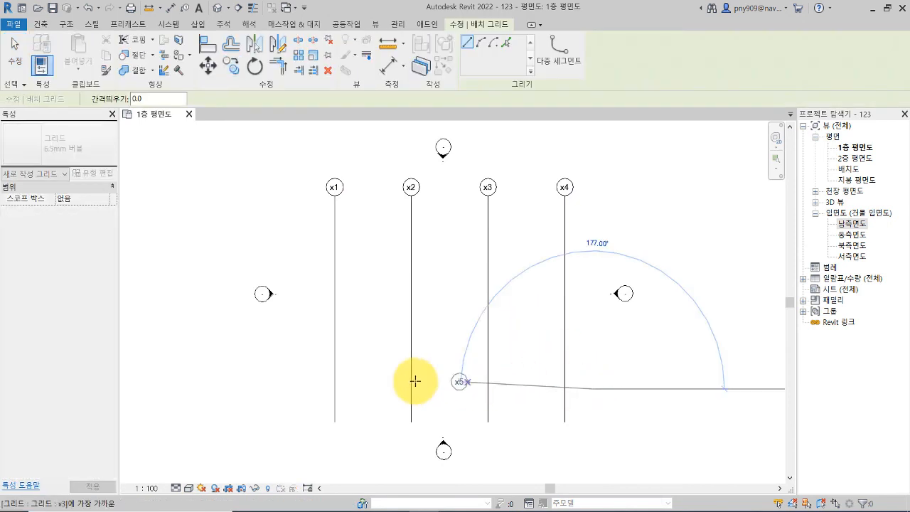
left_click(296, 389)
key("Escape")
key("Escape")
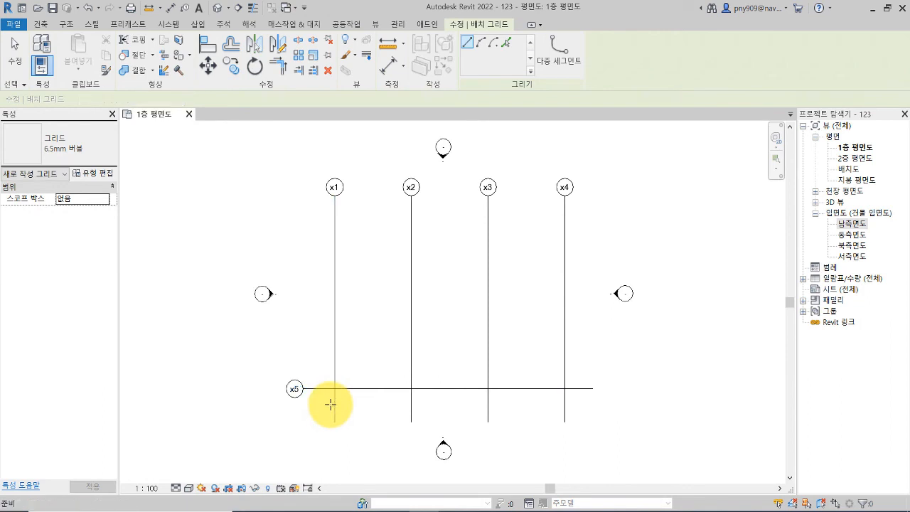
- Rename the horizontal grid line as y1
double_click(293, 389)
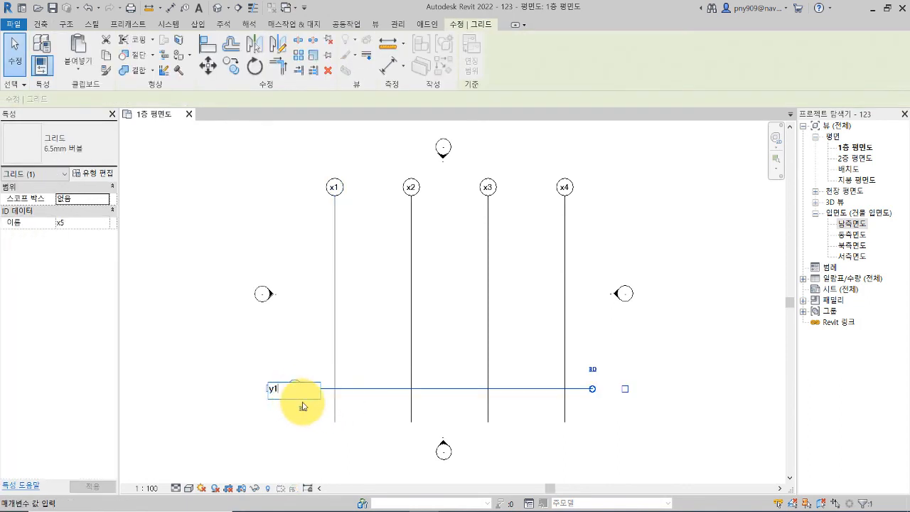
left_click(227, 353)
left_click(226, 355)
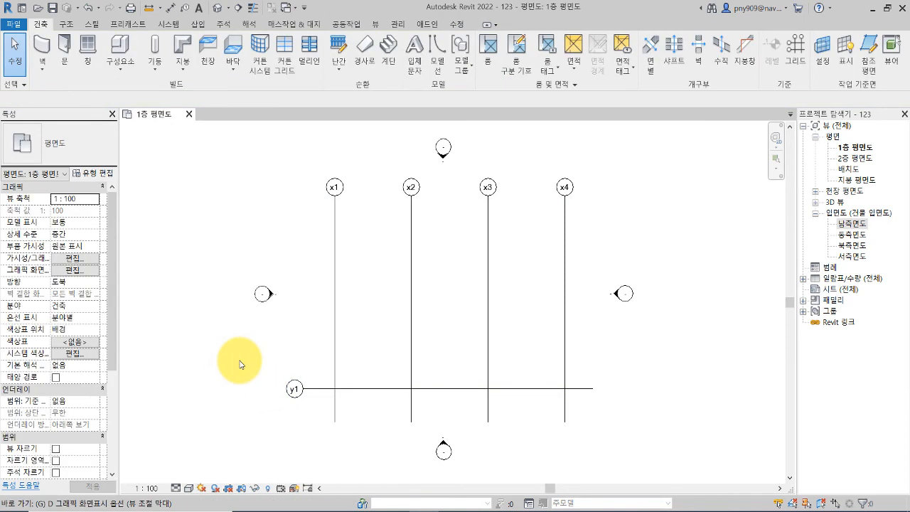
- Copy grid y1 twice upward at 6000 spacing in one Copy operation with the 다중 option
key("r")
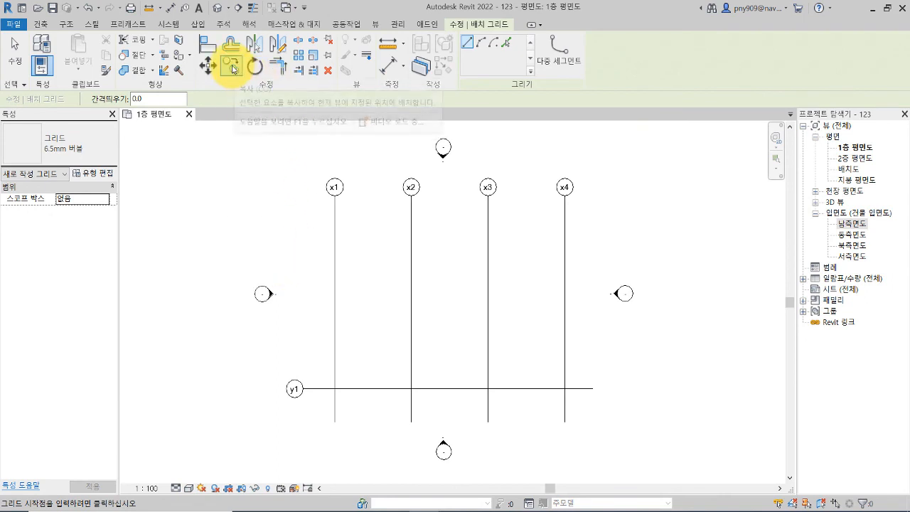
key("c")
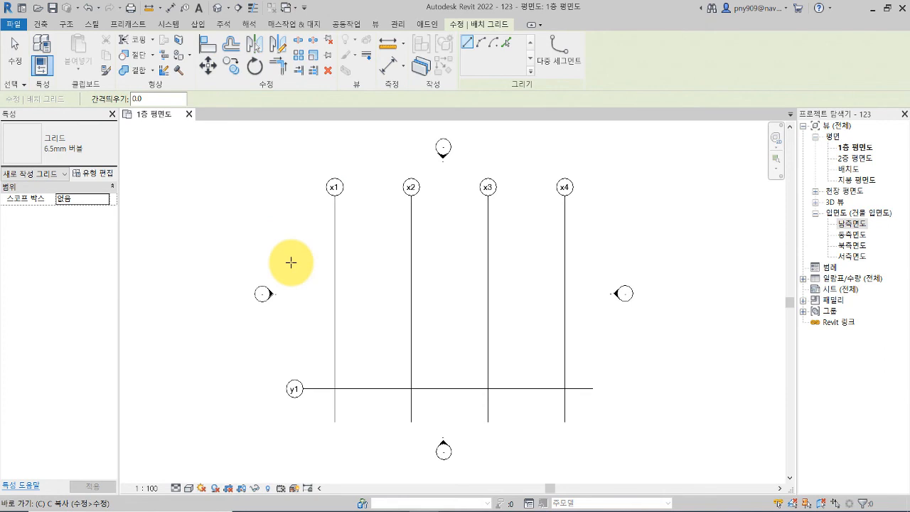
key("o")
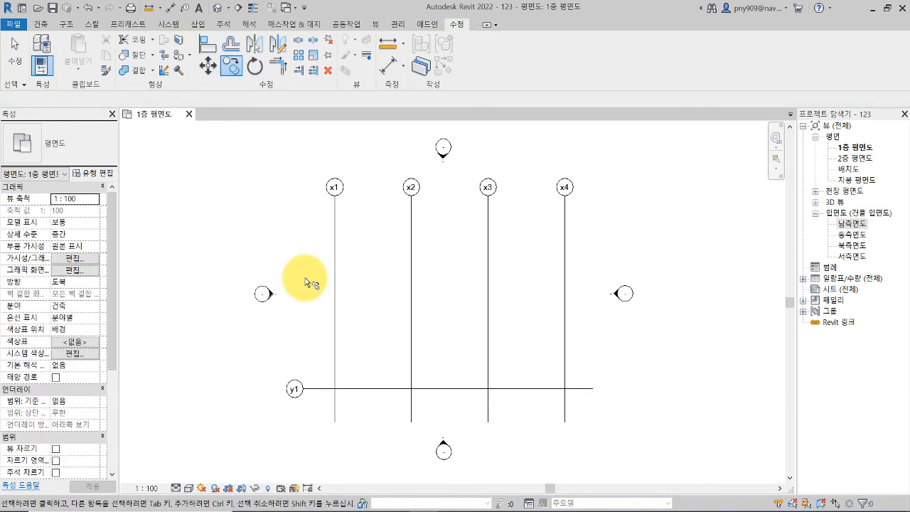
left_click(377, 387)
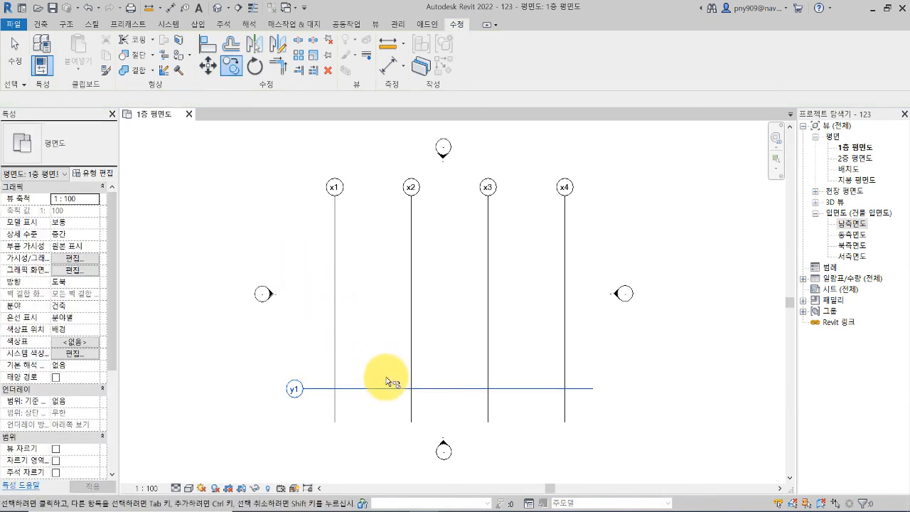
key("Return")
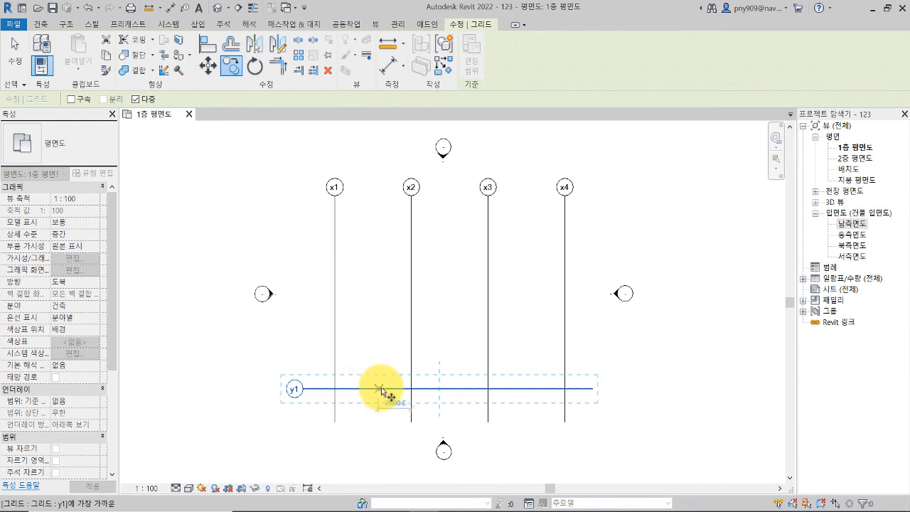
left_click(376, 389)
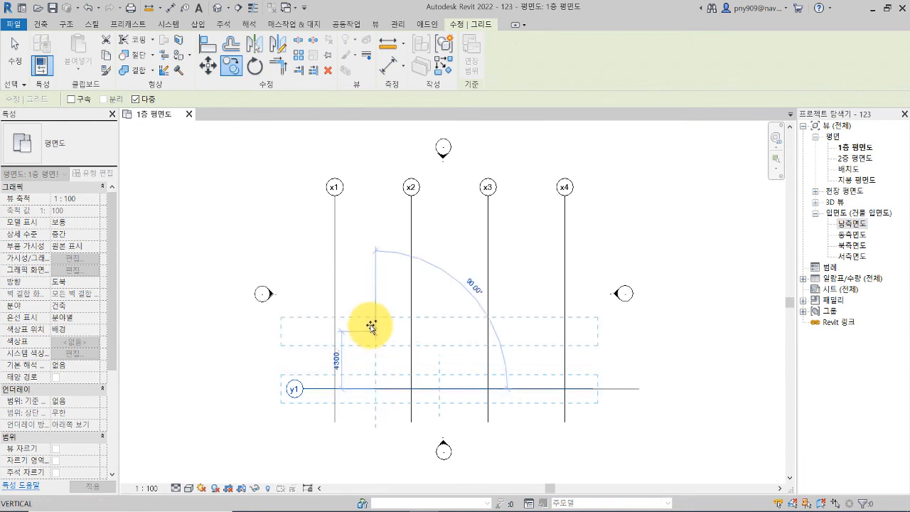
type("6000")
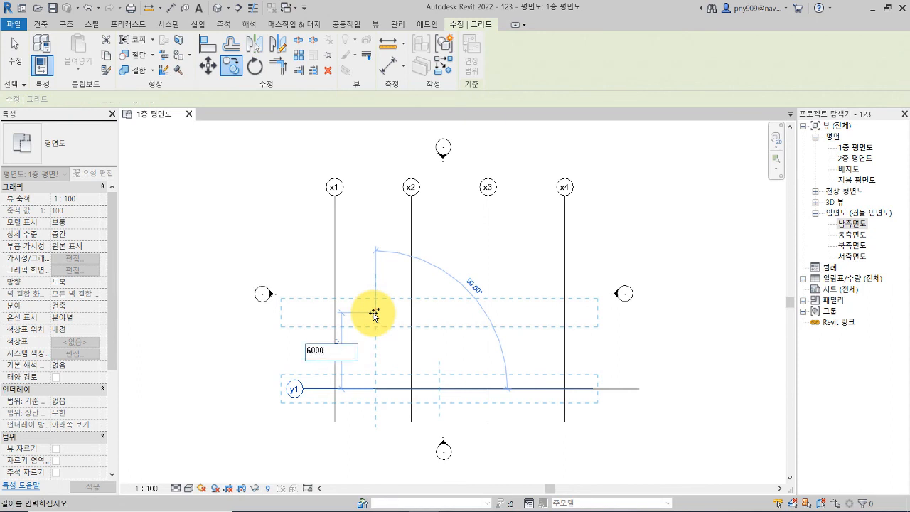
key("Return")
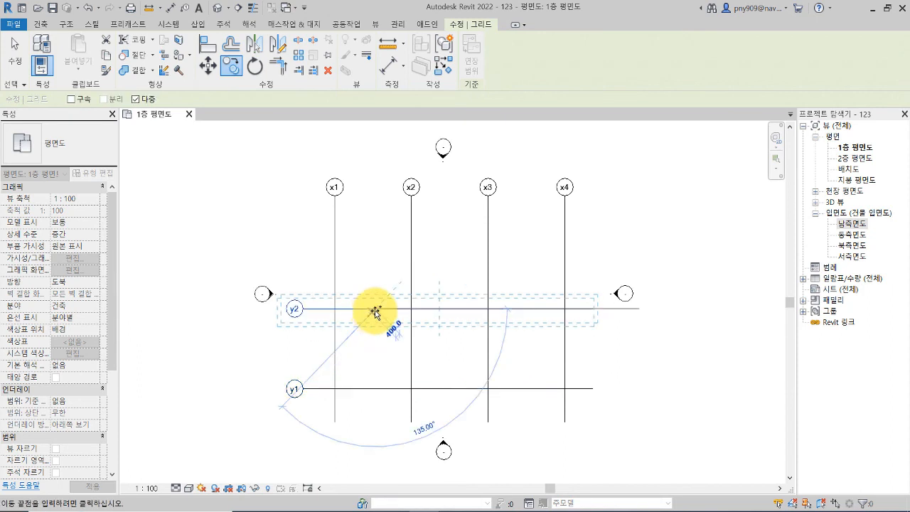
type("6")
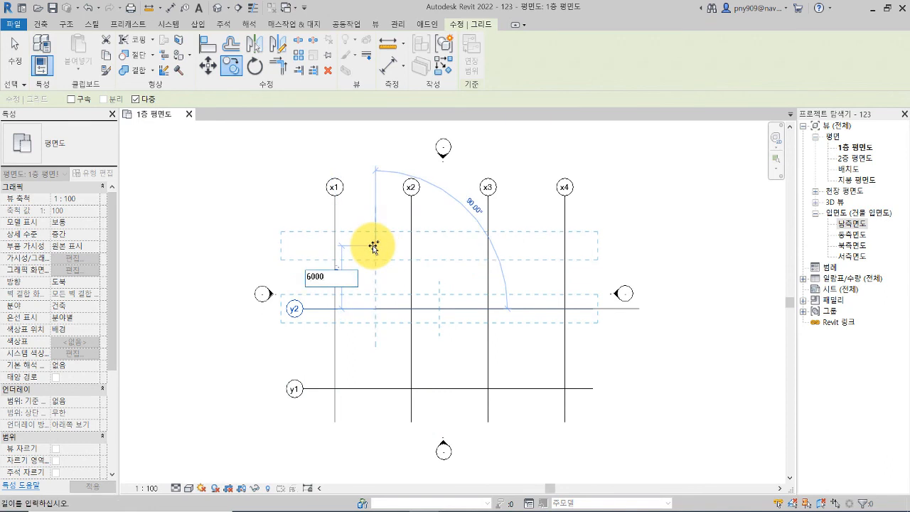
type("000")
key("Return")
key("Escape")
key("Escape")
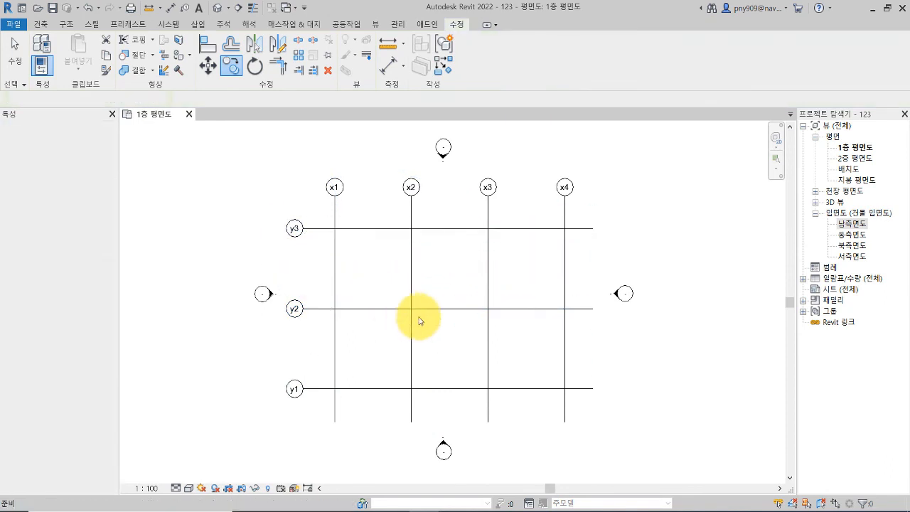
- Check the grid layout in 2층 평면도 and return to 1층 평면도
middle_click_drag(400, 322, 412, 321)
middle_click_drag(466, 299, 415, 279)
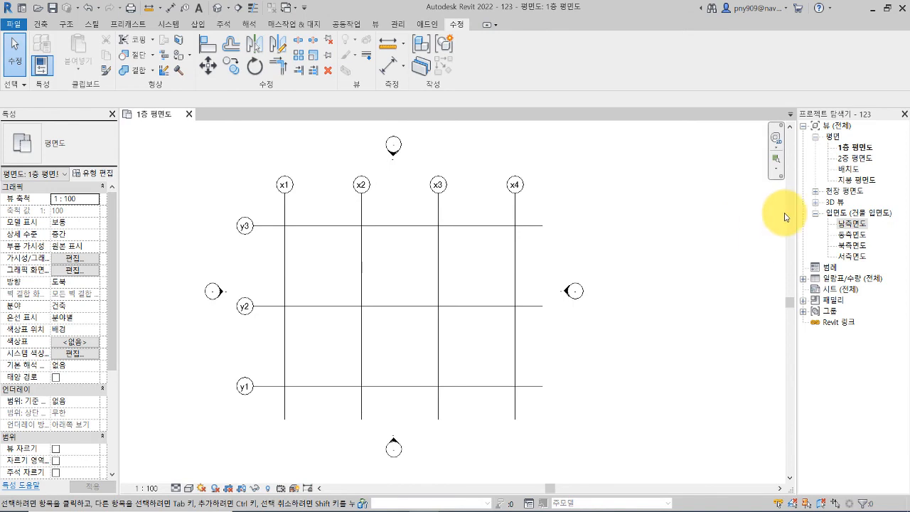
double_click(850, 158)
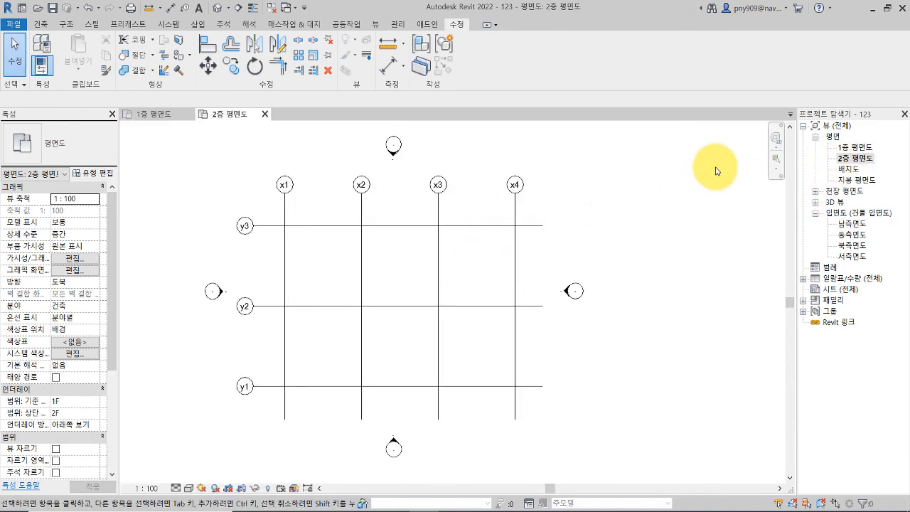
double_click(851, 147)
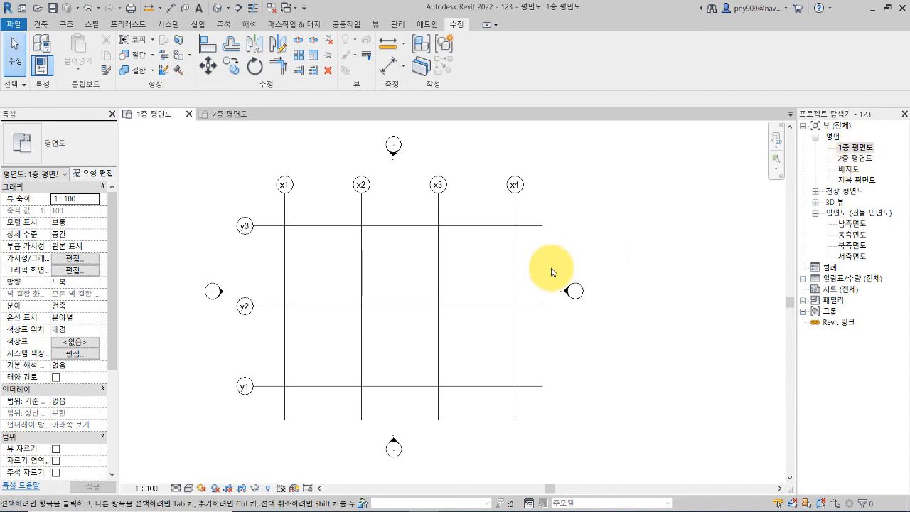
- Examine how the grids and levels appear in the elevation views 남측면도, 북측면도 and 동측면도
double_click(850, 223)
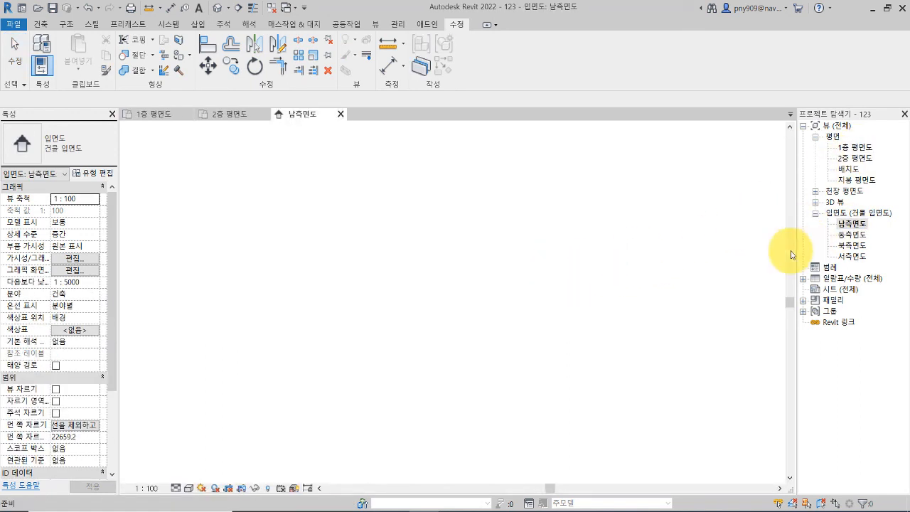
mouse_move(504, 298)
middle_mouse_down()
mouse_move(446, 301)
mouse_move(502, 286)
middle_mouse_up()
scroll(414, 280, "down", 1)
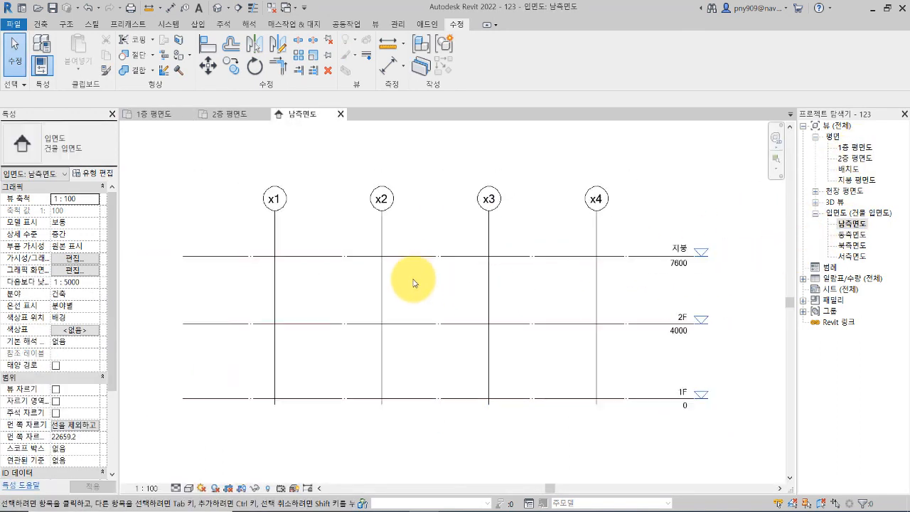
double_click(843, 246)
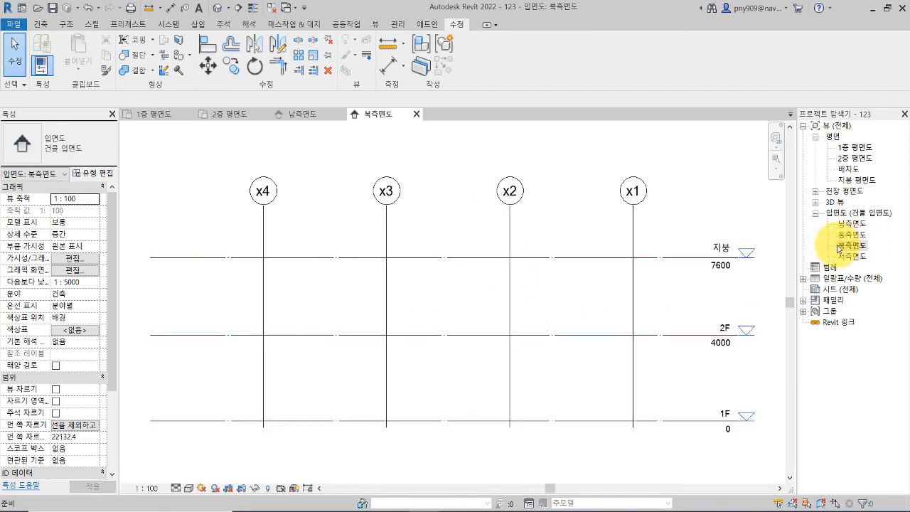
left_click(615, 212)
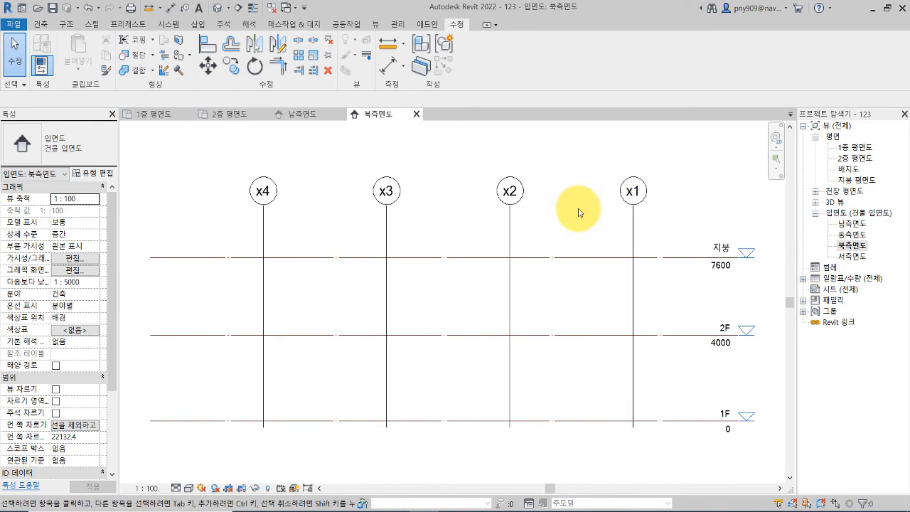
left_click(850, 237)
double_click(849, 240)
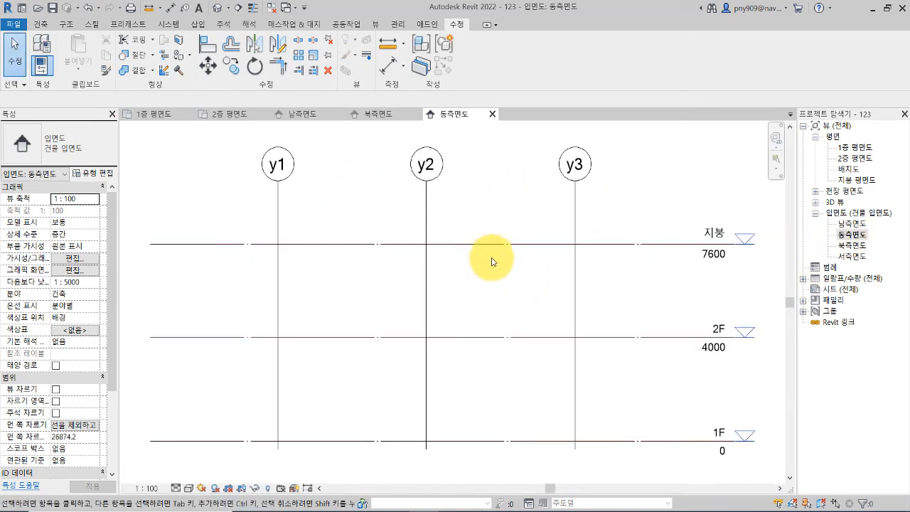
scroll(491, 258, "down", 3)
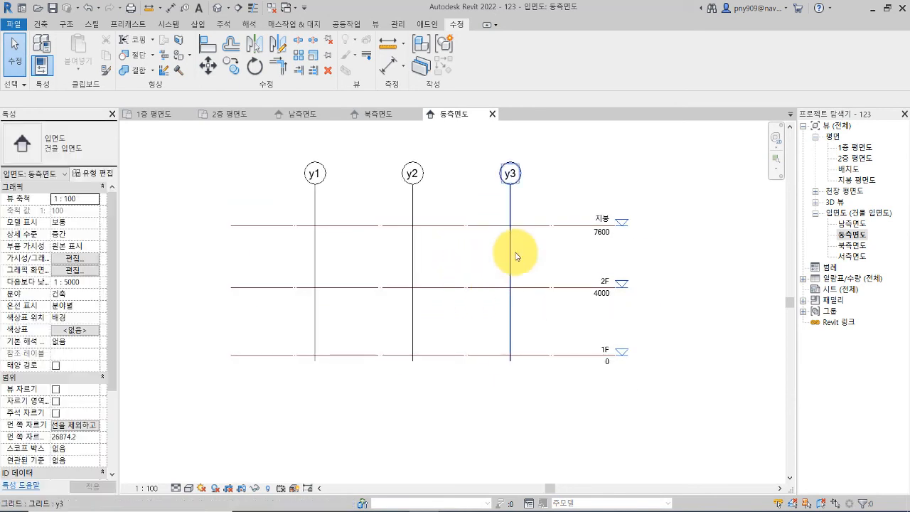
- Set the elevation of the 지붕 level to 12000 in the 남측면도 elevation view
double_click(847, 223)
middle_click_drag(530, 234, 529, 302)
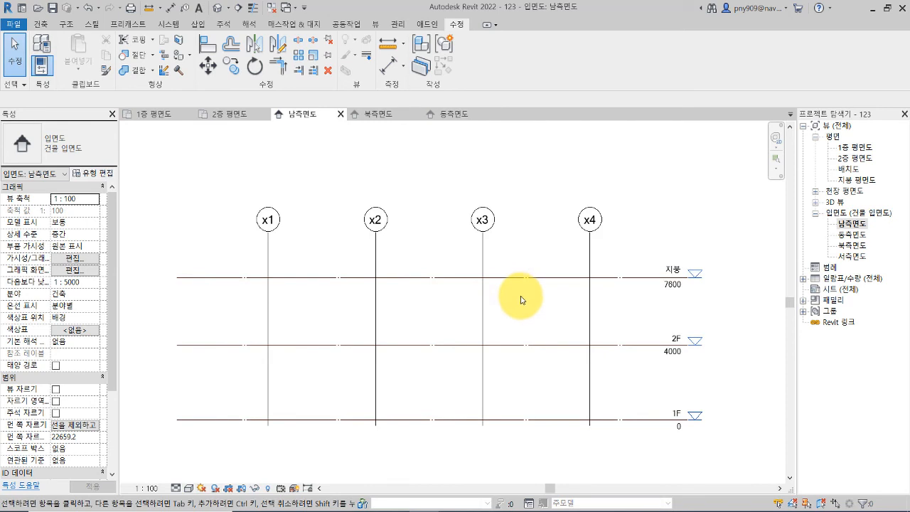
left_click(527, 283)
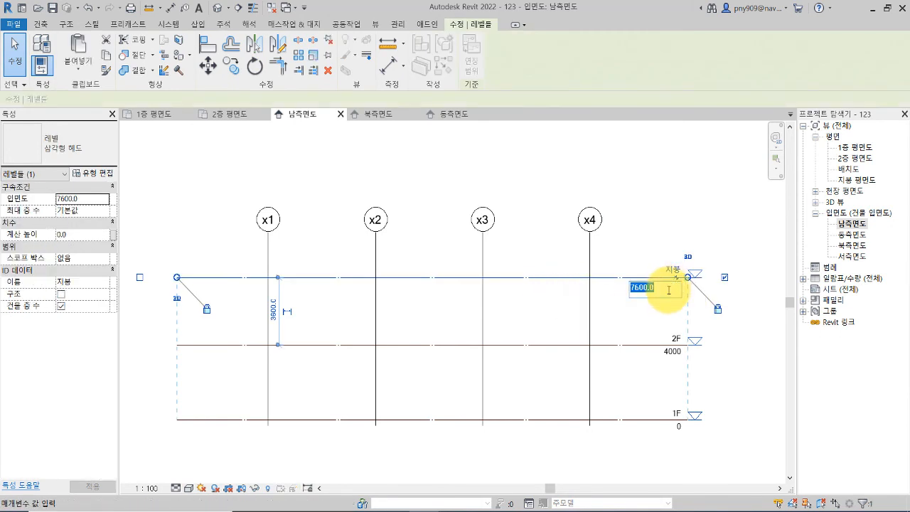
key("Return")
left_click(644, 295)
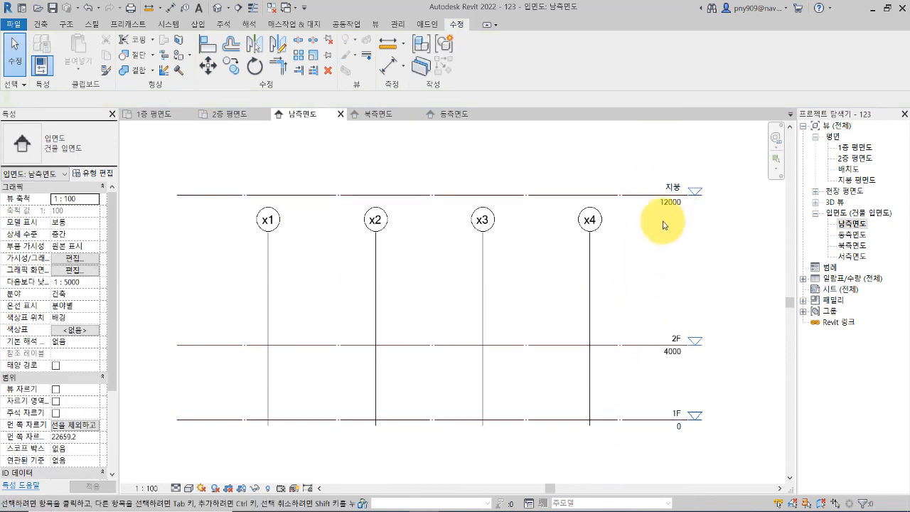
- Extend the aligned x1–x4 grid lines above the 지붕 level and further below the 1F level
left_click(592, 284)
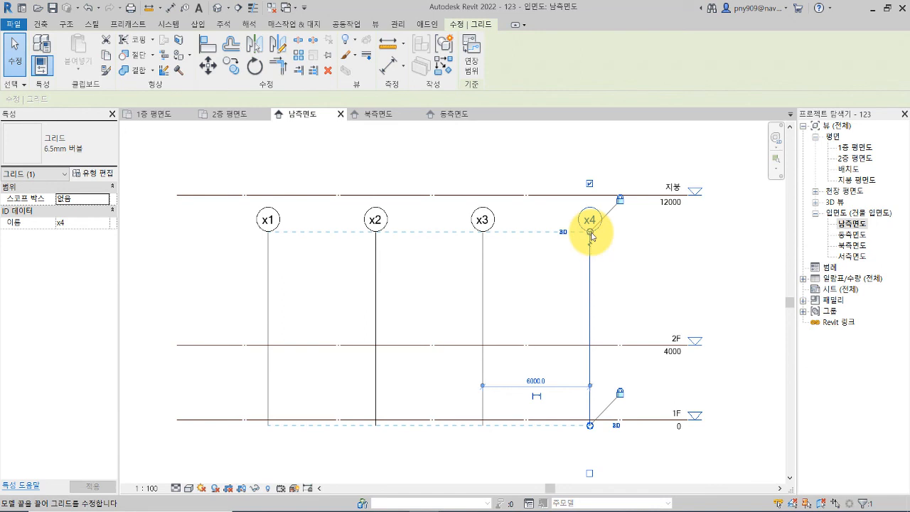
left_click_drag(591, 234, 590, 157)
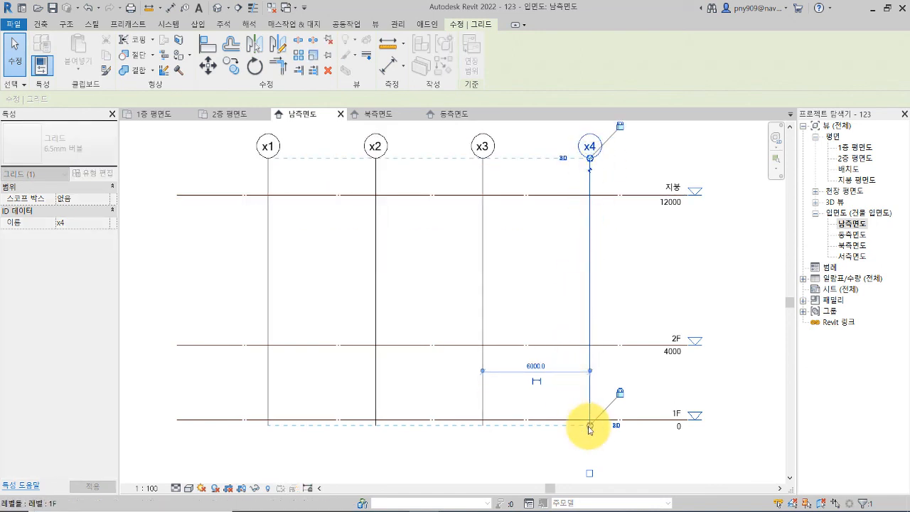
left_click_drag(590, 427, 590, 476)
left_click(549, 295)
scroll(548, 294, "down", 1)
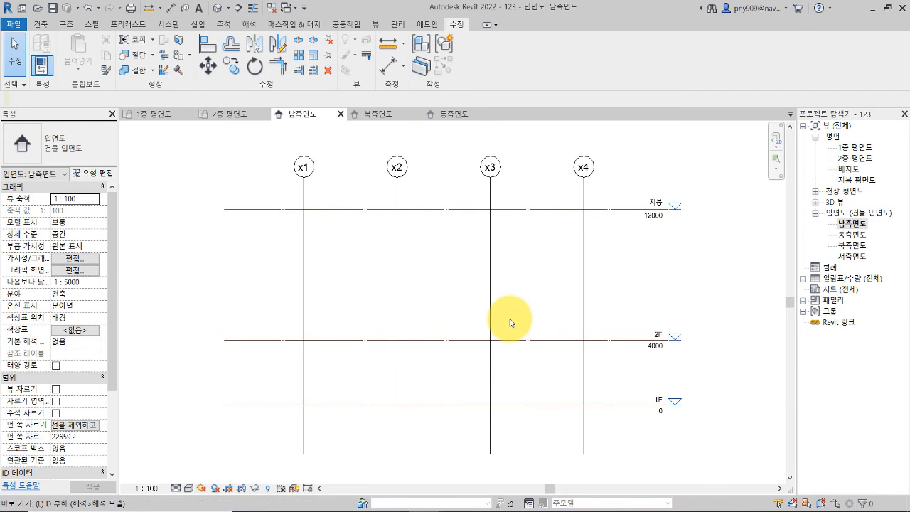
- Create two levels above 2F with the Level command's Pick Lines option, each offset 3000 upward from the level beneath it
key("l")
key("l")
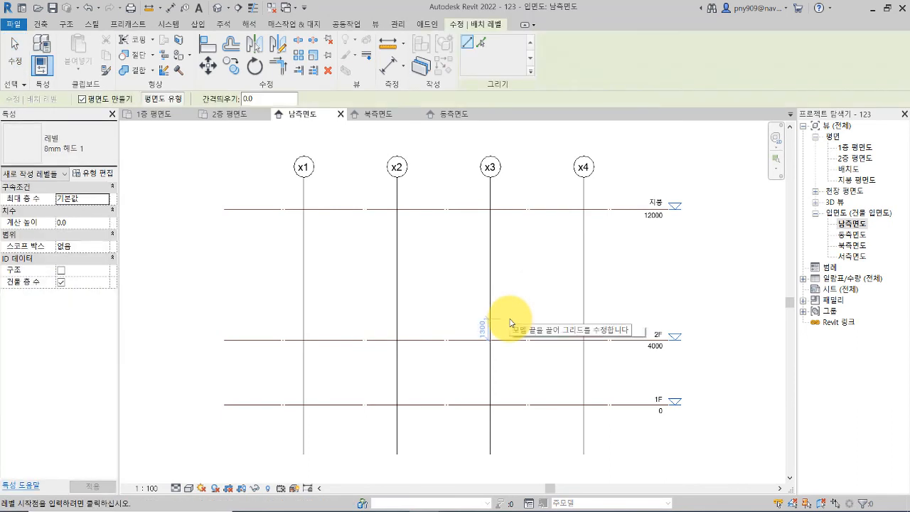
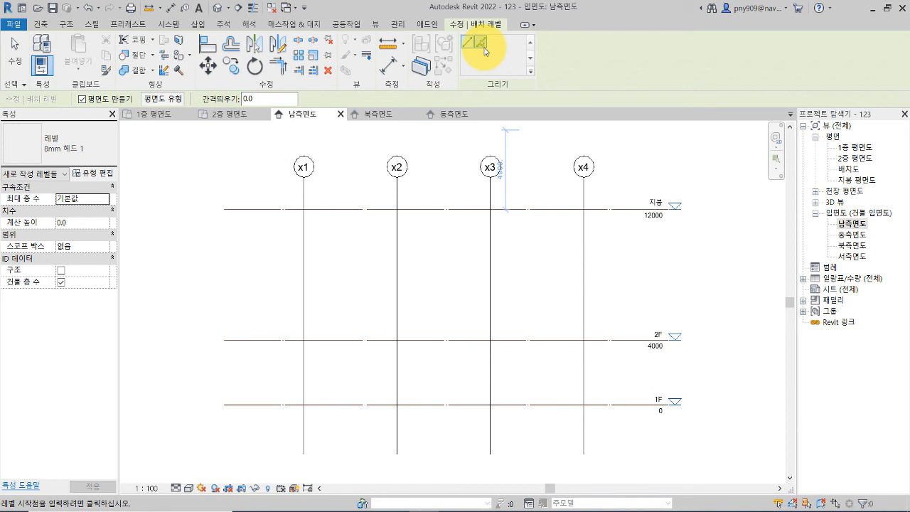
left_click(483, 50)
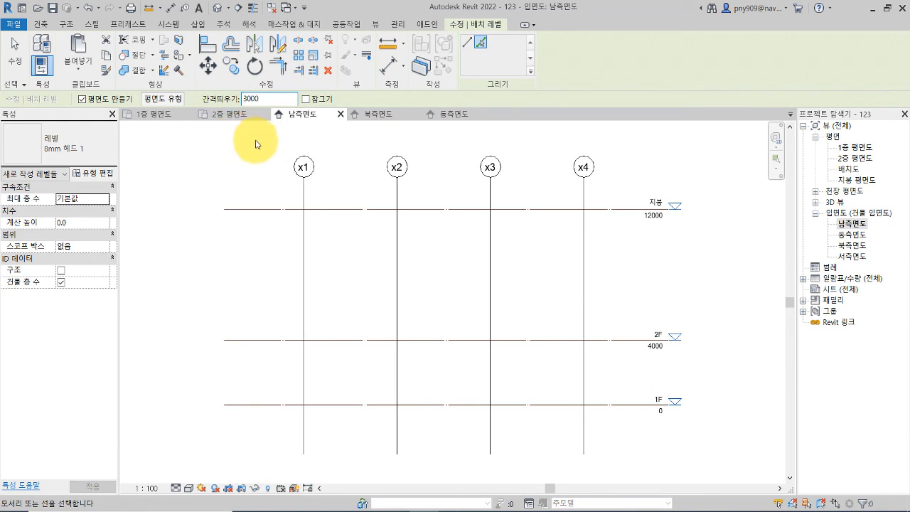
left_click(538, 340)
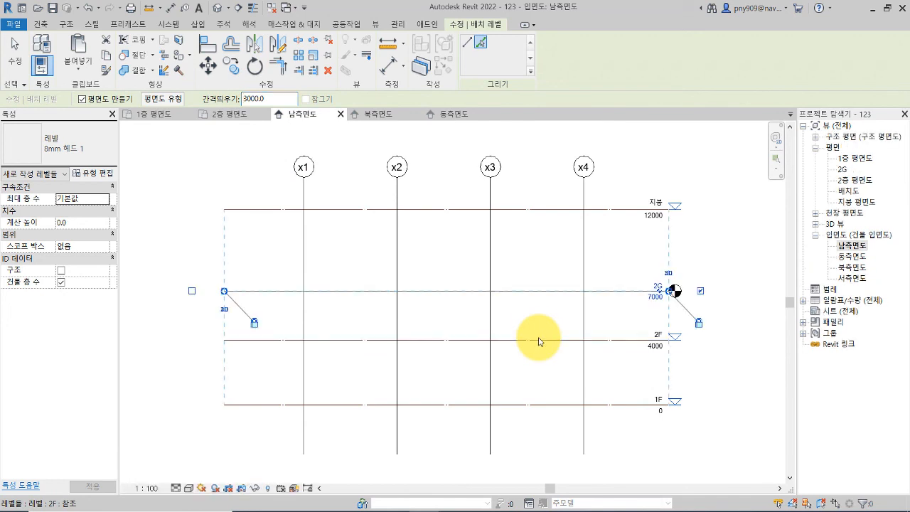
left_click(539, 291)
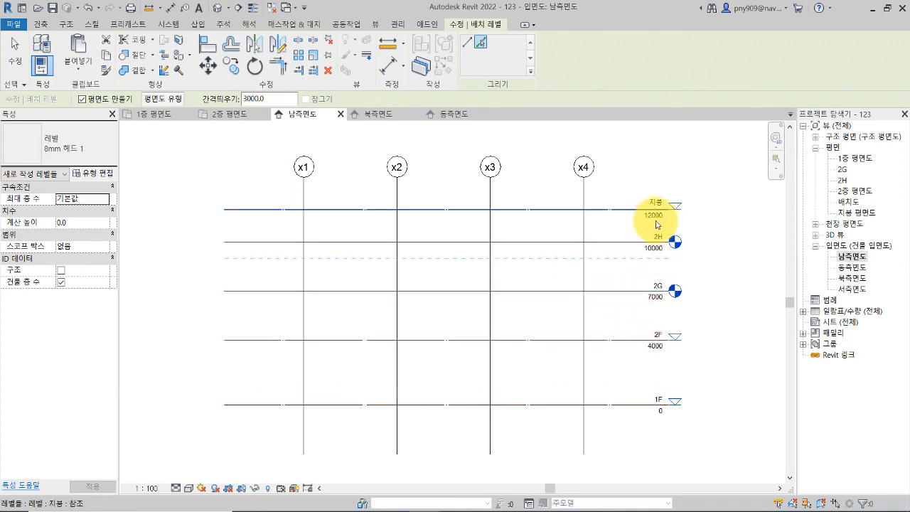
scroll(656, 219, "up", 5)
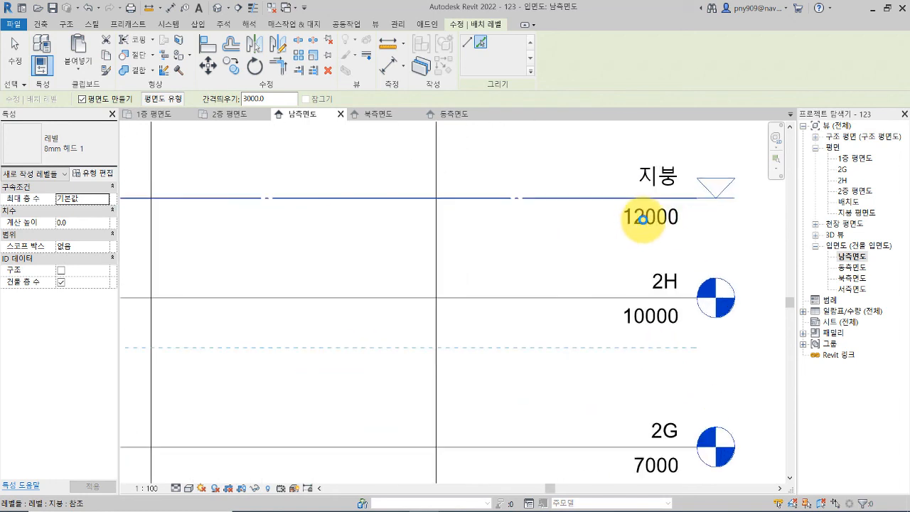
left_click(643, 219)
key("Escape")
key("Escape")
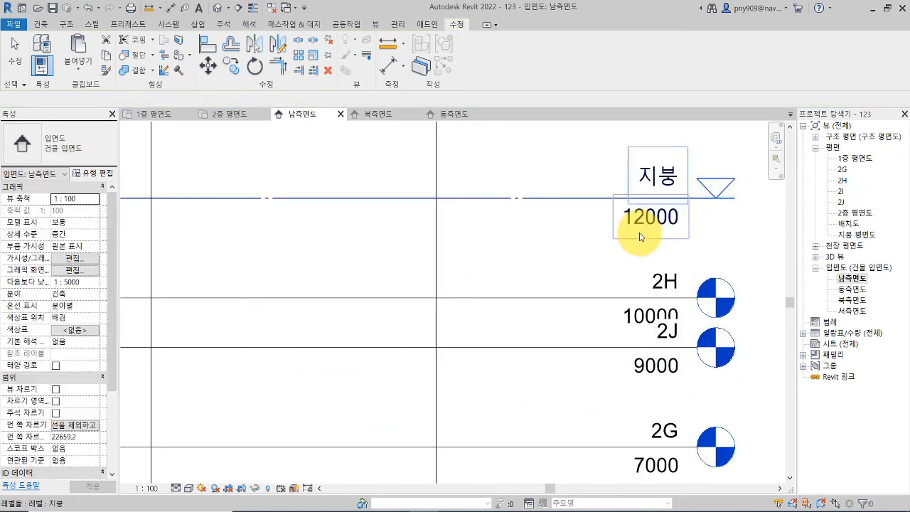
key("ctrl+z")
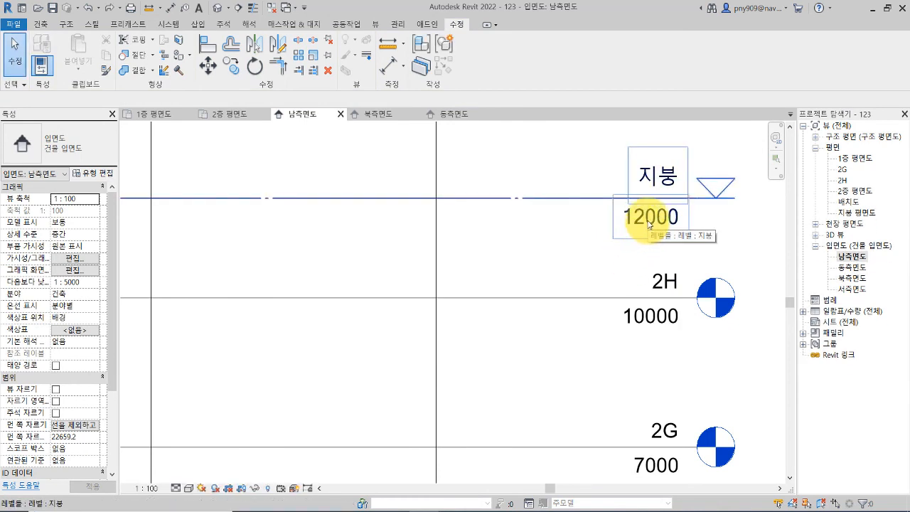
- Set the elevation of the 지붕 level to 13000
left_click(648, 225)
left_click(648, 217)
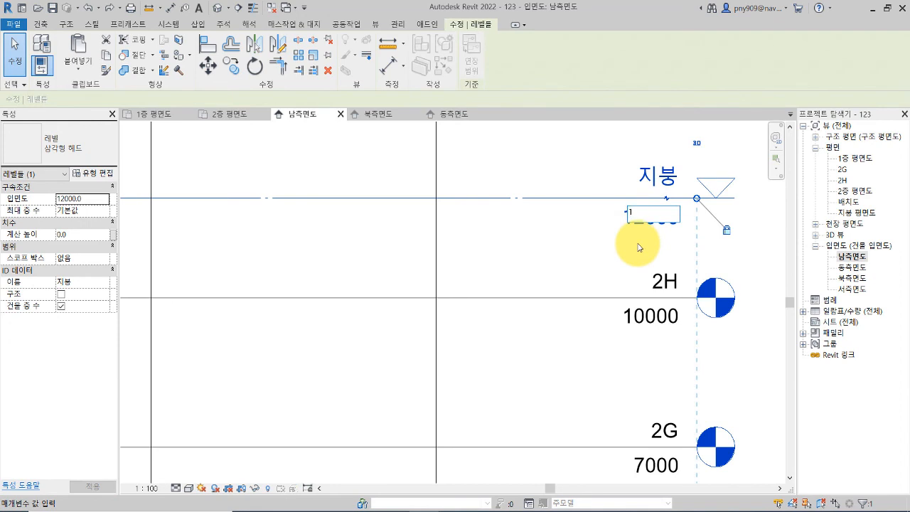
left_click(638, 246)
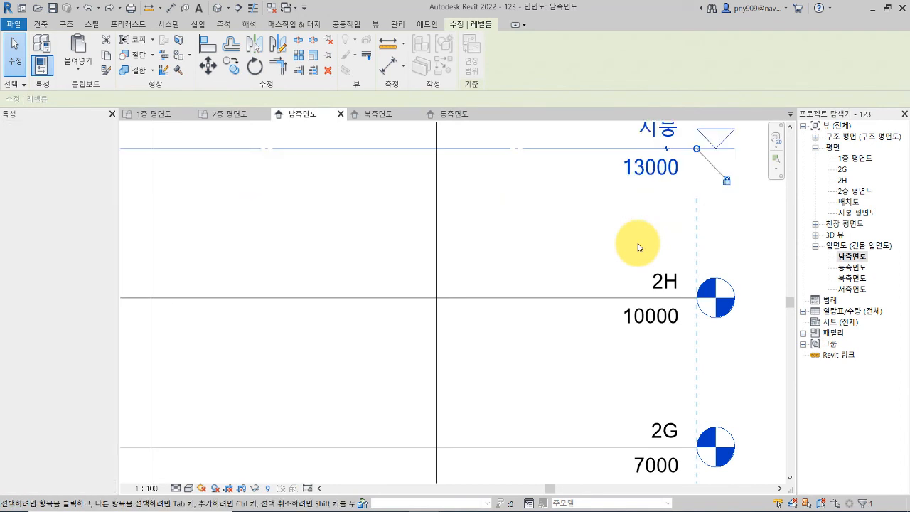
scroll(542, 342, "down", 5)
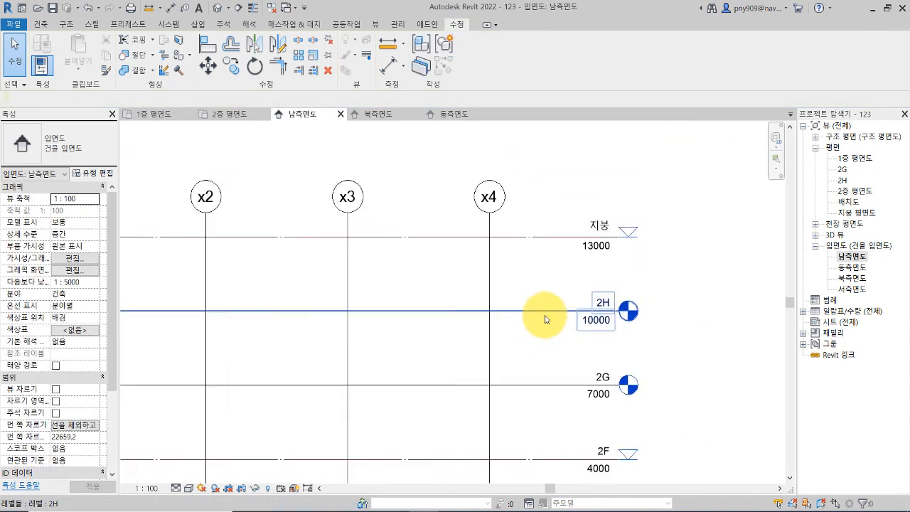
- Examine the full level and grid layout in the 남측면도 elevation, including the 지붕 level head up close
scroll(532, 266, "down", 2)
mouse_move(536, 278)
middle_mouse_down()
mouse_move(514, 301)
mouse_move(548, 289)
mouse_move(533, 287)
mouse_move(550, 268)
mouse_move(514, 266)
mouse_move(547, 266)
middle_mouse_up()
scroll(530, 267, "up", 1)
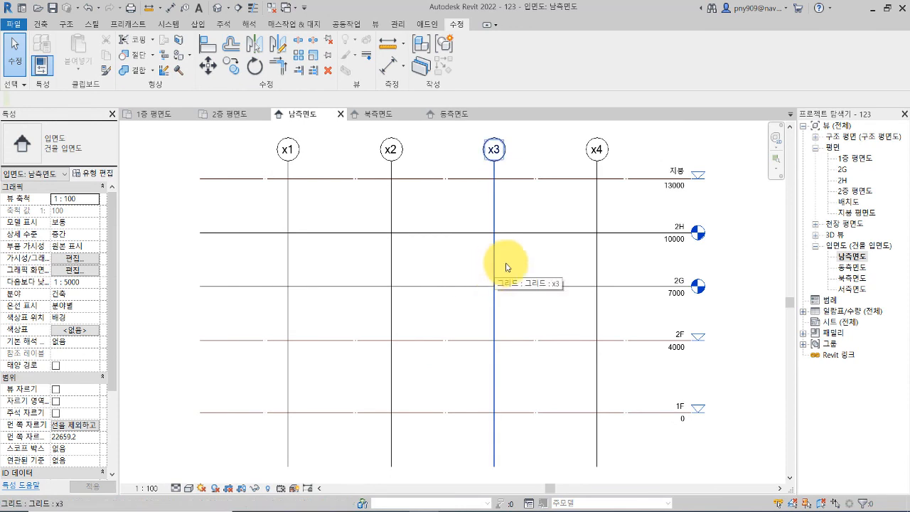
mouse_move(530, 255)
middle_mouse_down()
mouse_move(492, 262)
mouse_move(529, 254)
middle_mouse_up()
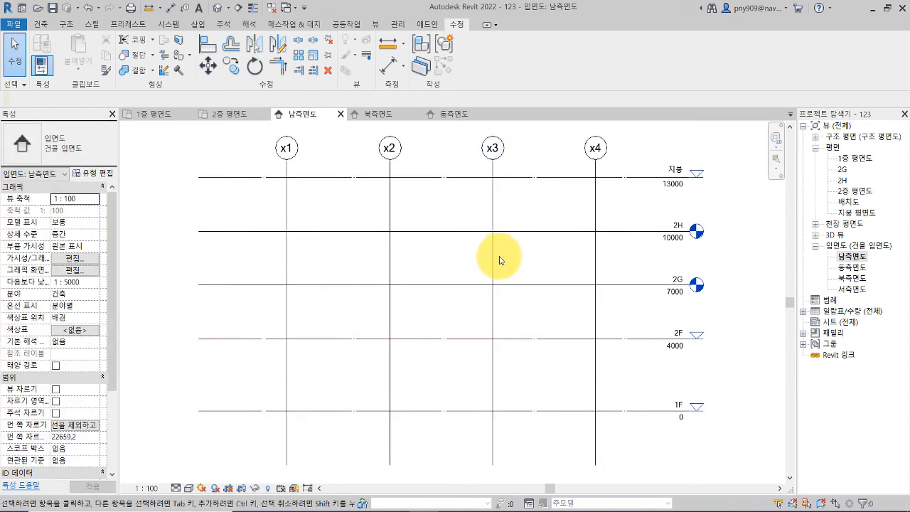
scroll(521, 258, "up", 1)
middle_click_drag(521, 259, 498, 270)
scroll(441, 254, "up", 4)
scroll(432, 249, "down", 4)
scroll(497, 259, "up", 3)
scroll(497, 259, "down", 5)
scroll(496, 259, "up", 2)
scroll(496, 259, "down", 3)
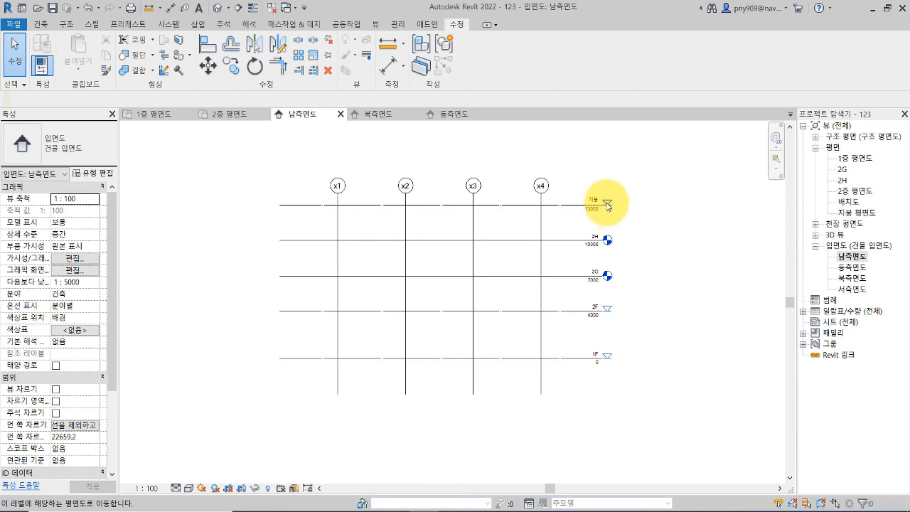
scroll(606, 207, "up", 6)
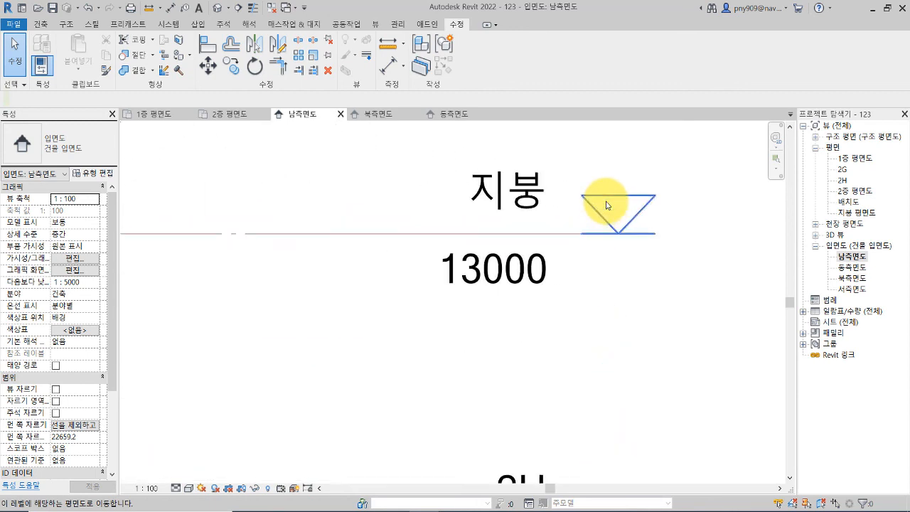
scroll(607, 204, "down", 5)
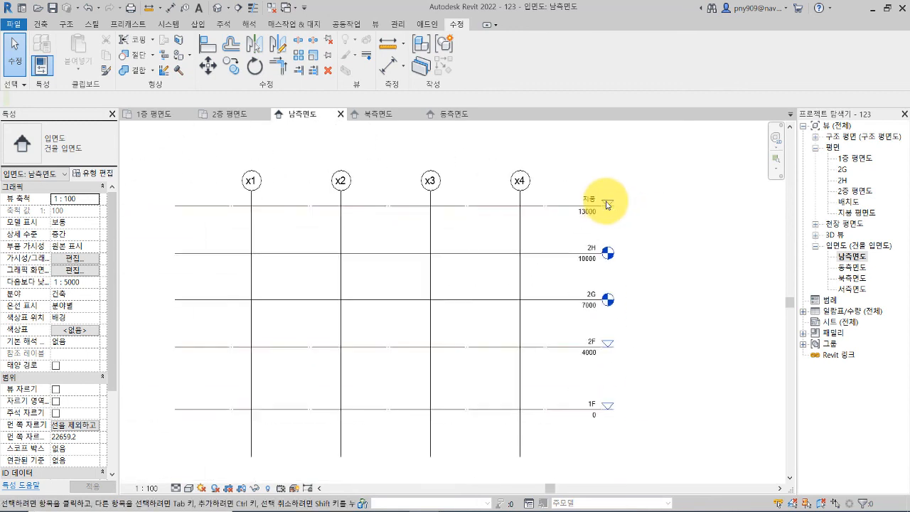
scroll(466, 273, "up", 1)
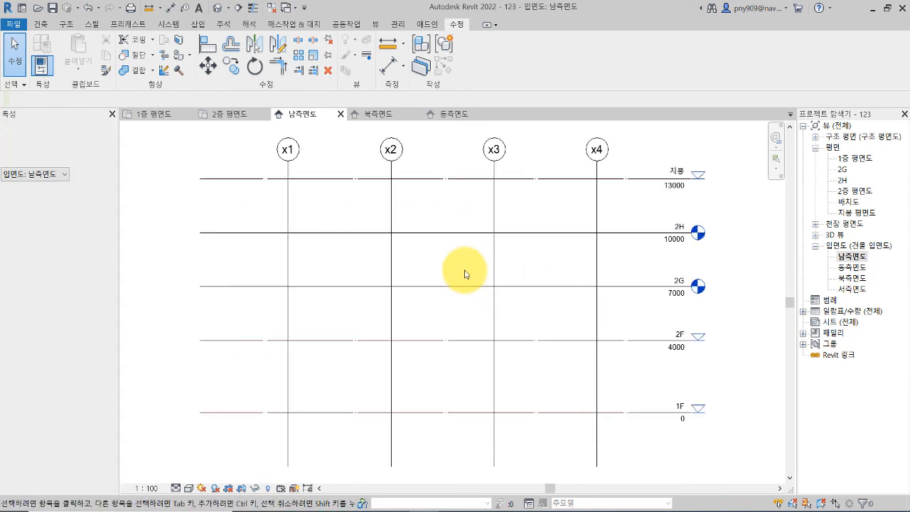
middle_click_drag(495, 258, 445, 264)
- Open 1층 평면도 and inspect the x and y grid layout, practising zooming, panning and fitting the whole plan in view
double_click(853, 157)
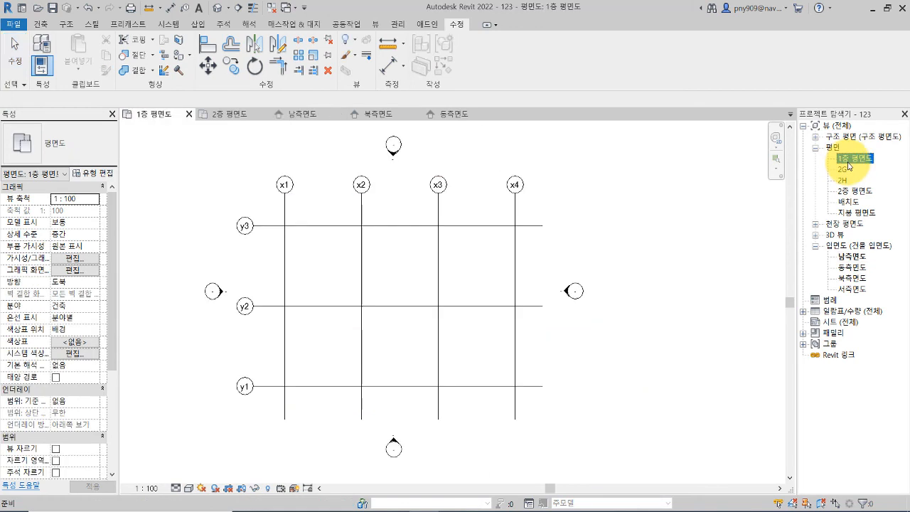
middle_click_drag(412, 283, 435, 287)
scroll(426, 266, "up", 3)
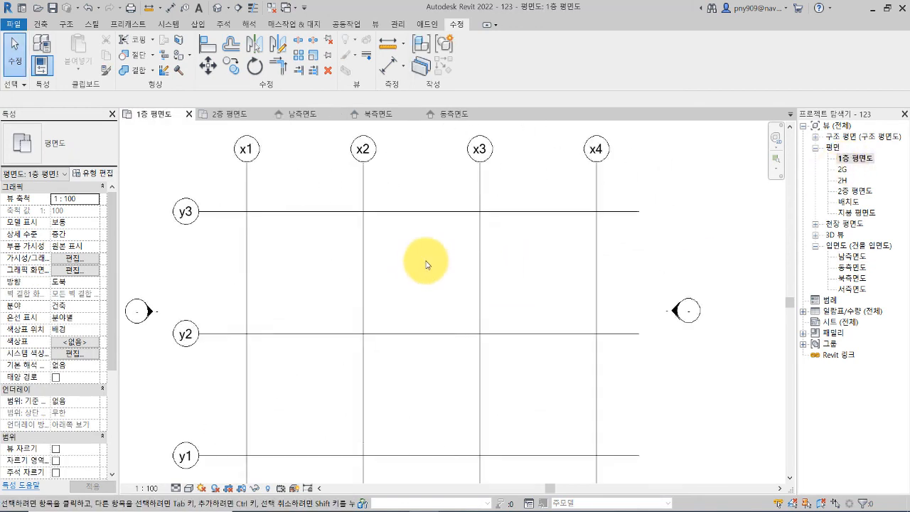
scroll(427, 266, "down", 4)
middle_click_drag(425, 272, 648, 227)
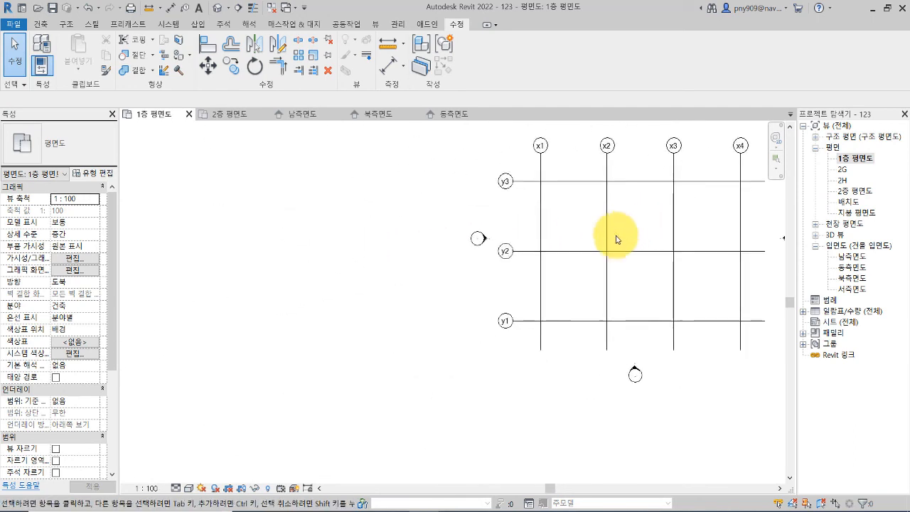
middle_click(414, 298)
middle_click_drag(449, 319, 638, 252)
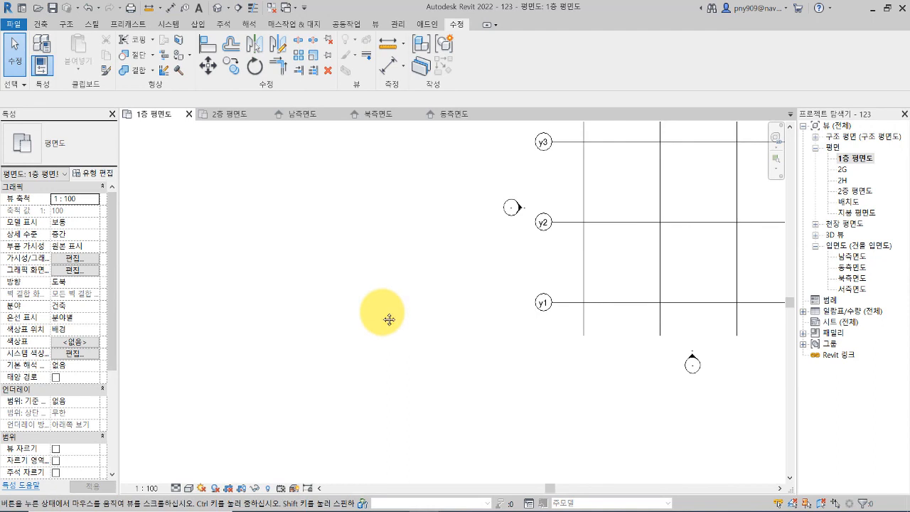
middle_click(382, 317)
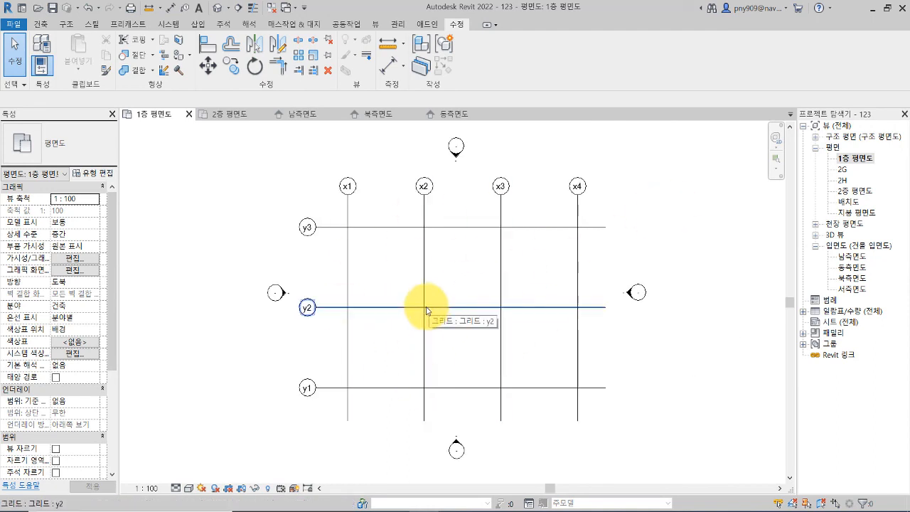
middle_click_drag(355, 382, 651, 276)
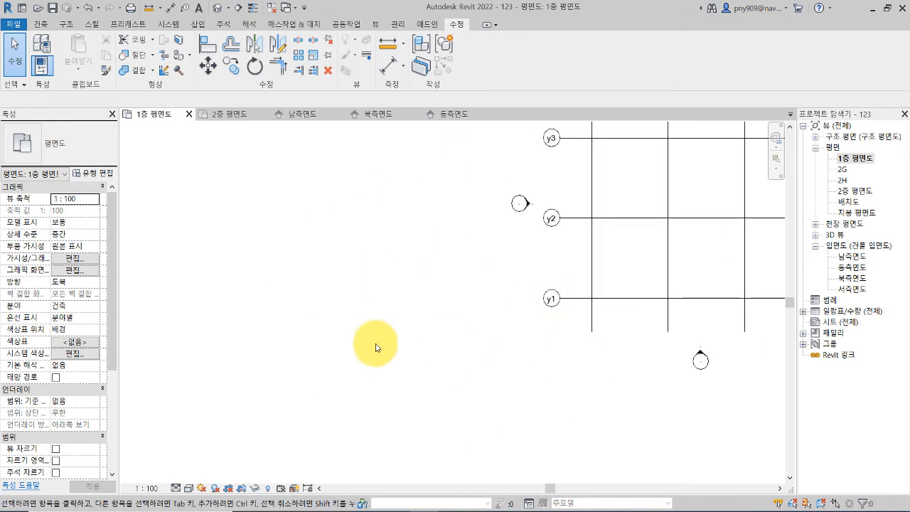
middle_click(357, 305)
middle_click(360, 301)
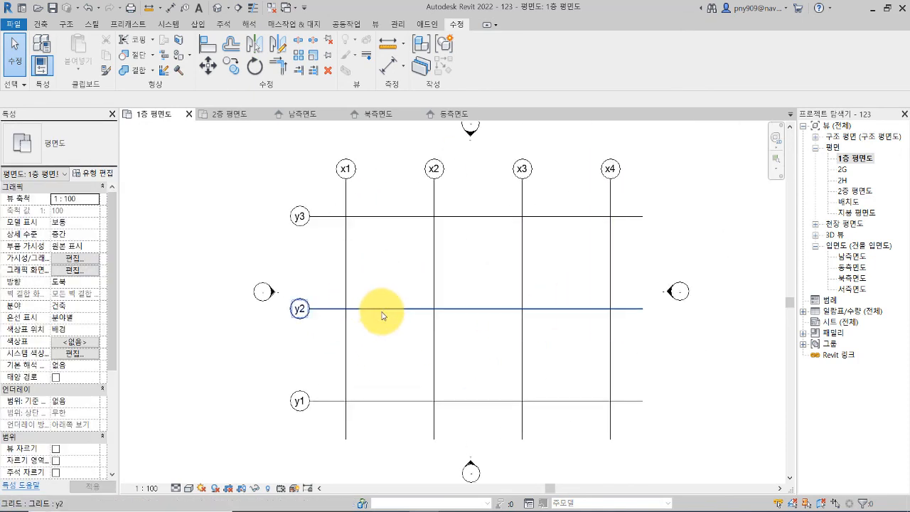
scroll(379, 311, "down", 3)
middle_click_drag(370, 339, 646, 242)
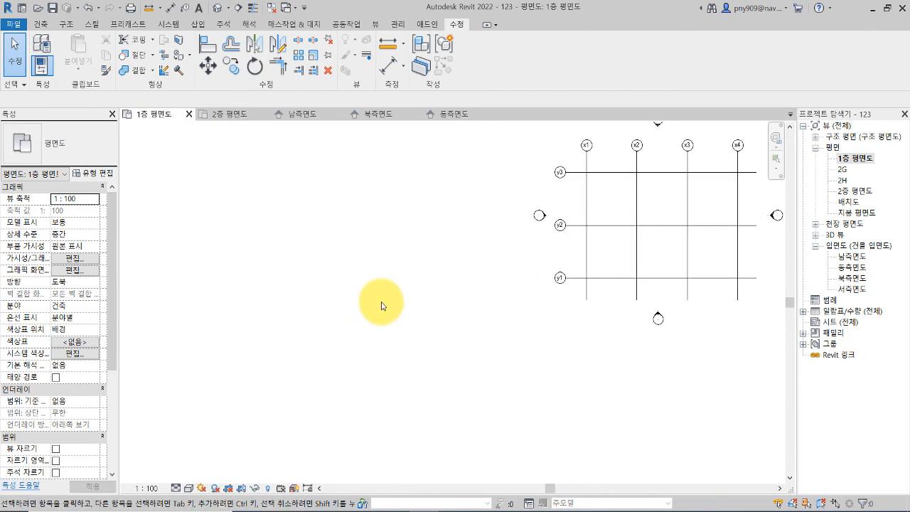
middle_click(384, 303)
middle_click(388, 306)
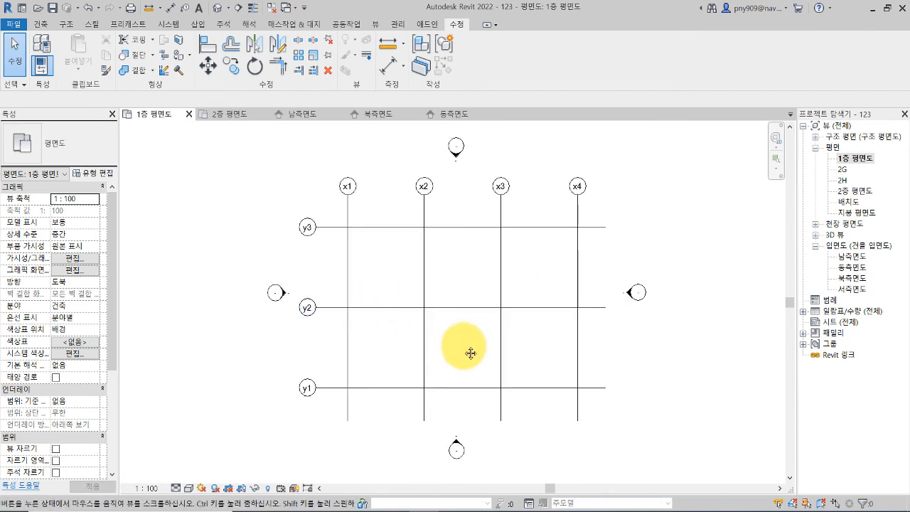
middle_click_drag(474, 344, 436, 348)
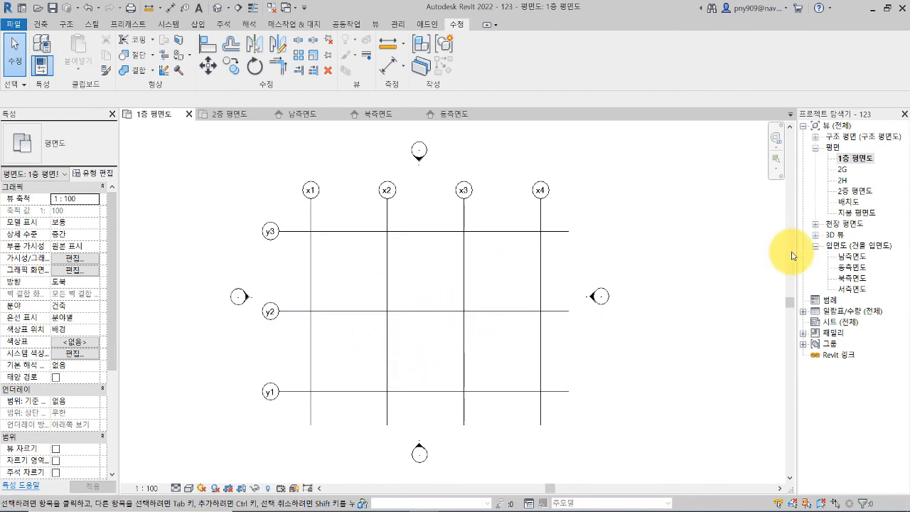
- Return to the 남측면도 elevation and view its grids together with all the level heads
double_click(850, 257)
middle_click_drag(543, 279, 467, 280)
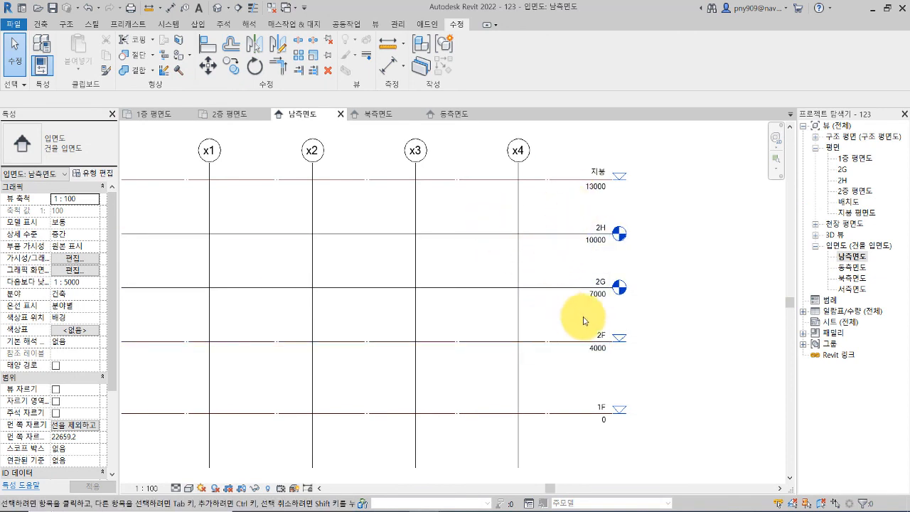
middle_click_drag(609, 315, 635, 318)
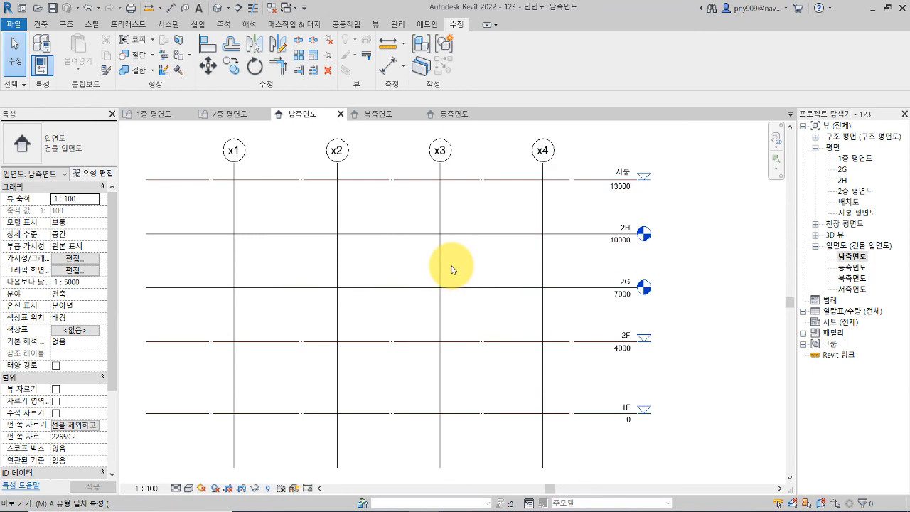
- Match the 2G and 2H levels to the triangular-head level type of 2F with Match Type Properties
key("m")
key("a")
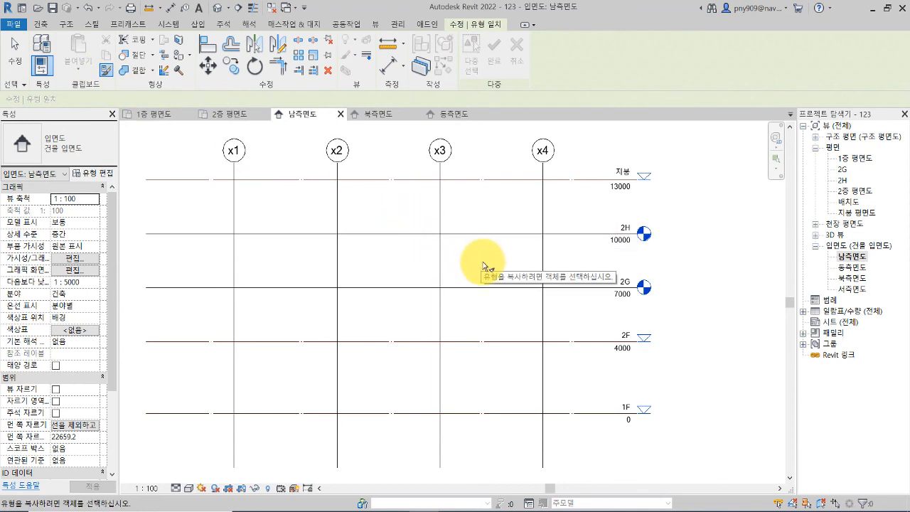
left_click(593, 342)
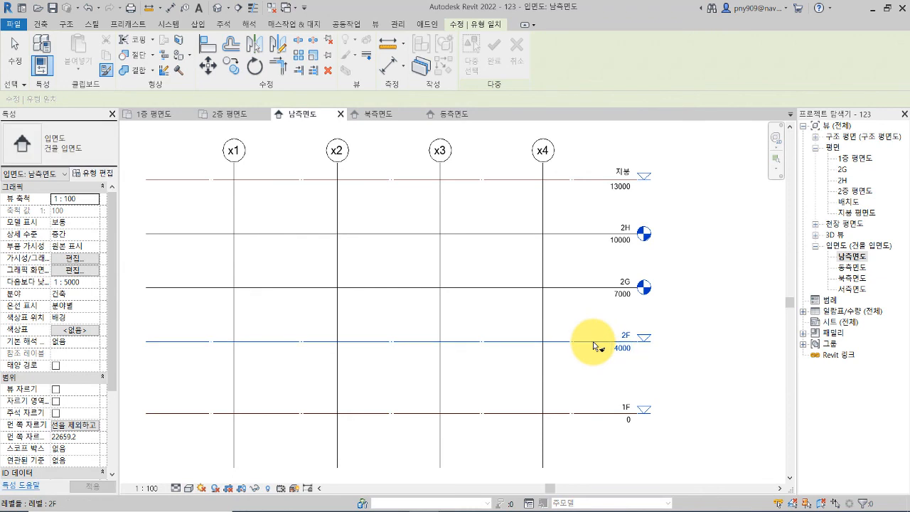
left_click(581, 289)
left_click(581, 239)
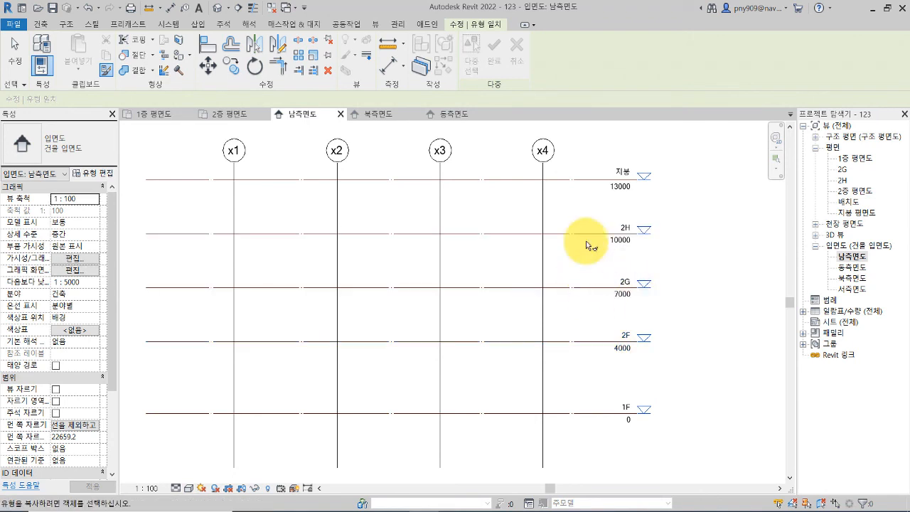
key("Escape")
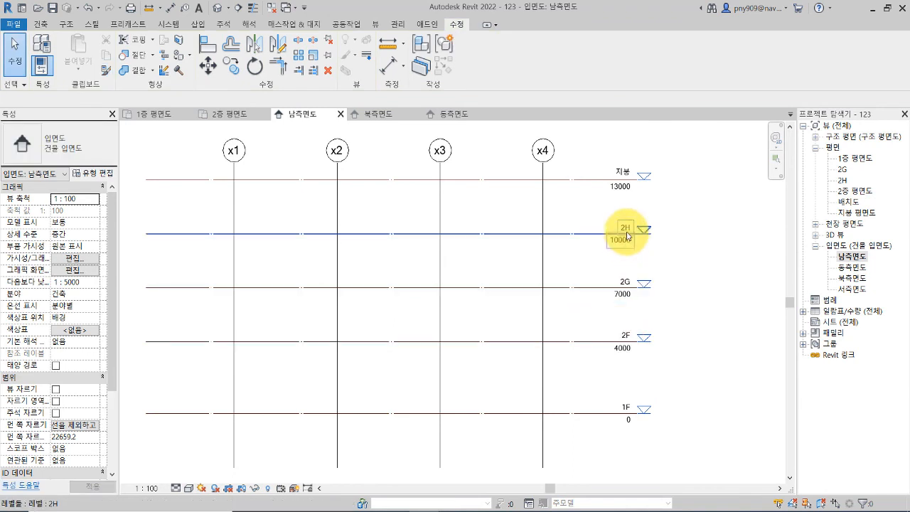
- Rename the 2G level to 3F and rename its corresponding views as well
left_click(624, 283)
left_click(626, 281)
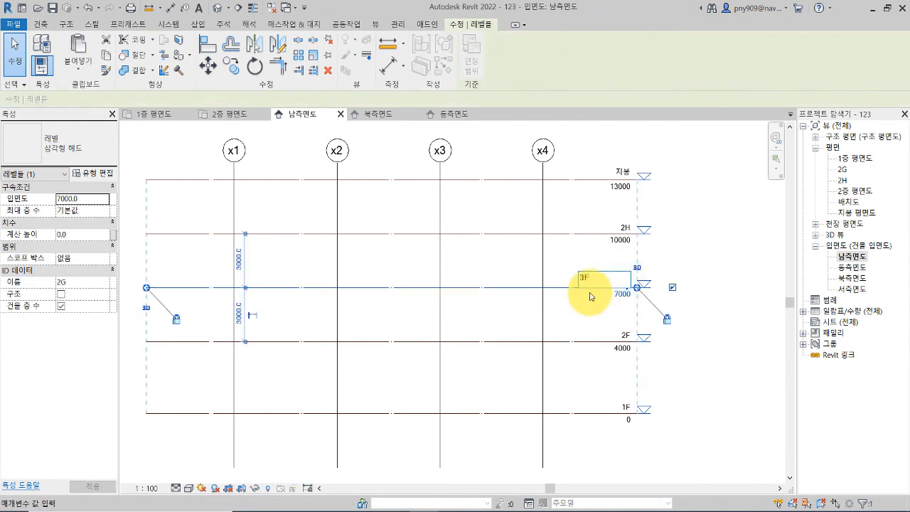
type("3F")
key("Return")
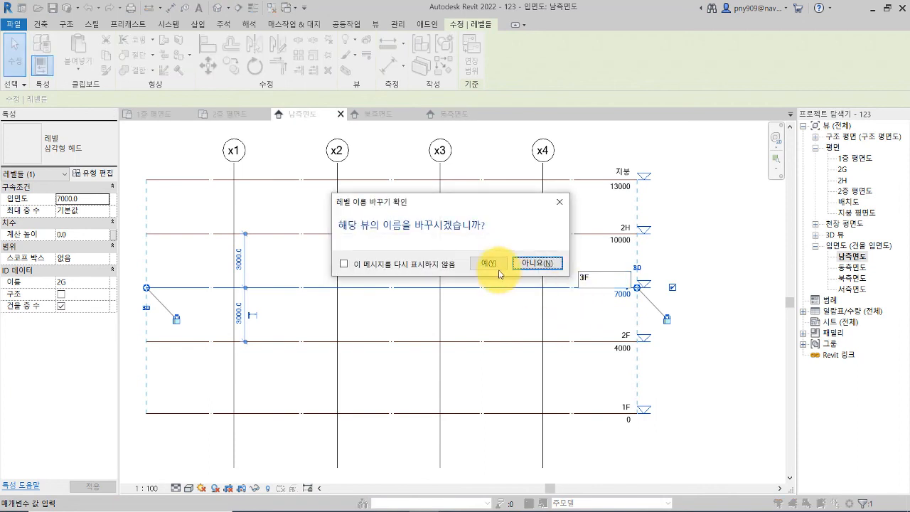
left_click(489, 265)
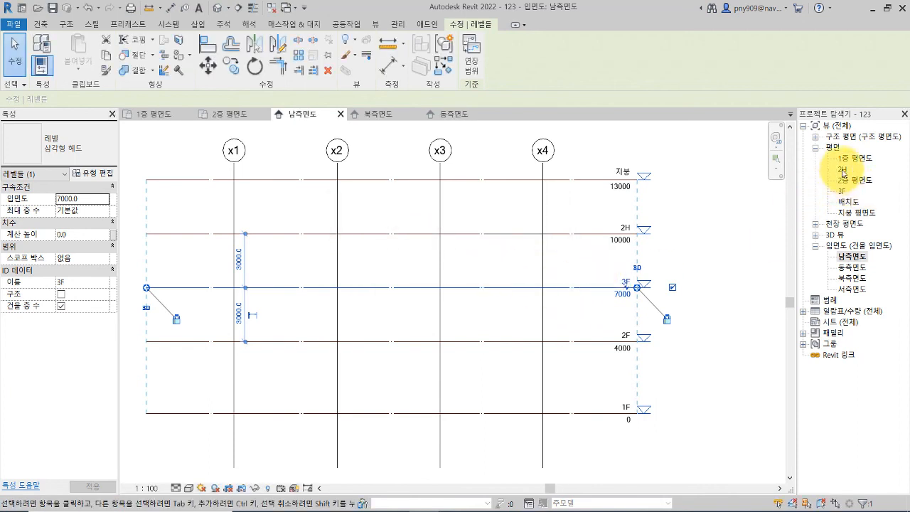
left_click(579, 258)
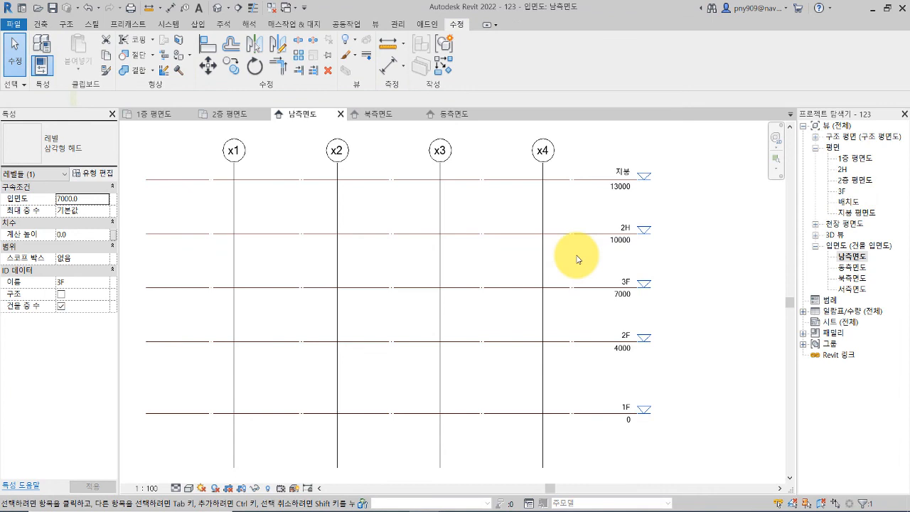
- Rename the 2H level to 4F and rename its corresponding views as well
left_click(627, 231)
left_click(626, 229)
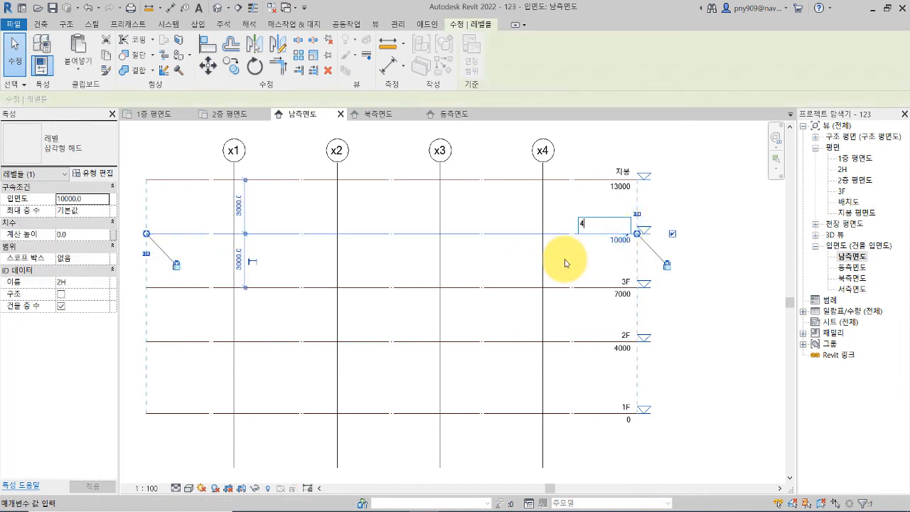
key("Return")
left_click(487, 262)
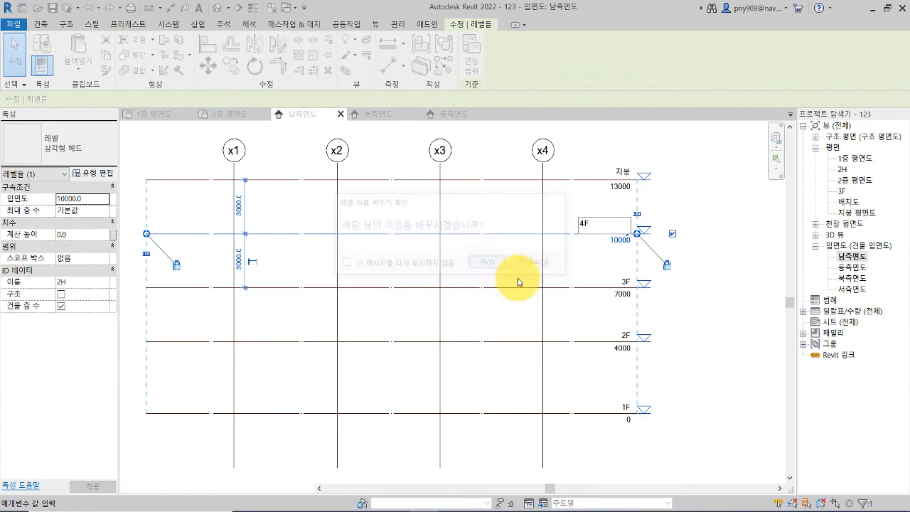
left_click(579, 260)
middle_click_drag(479, 313, 524, 314)
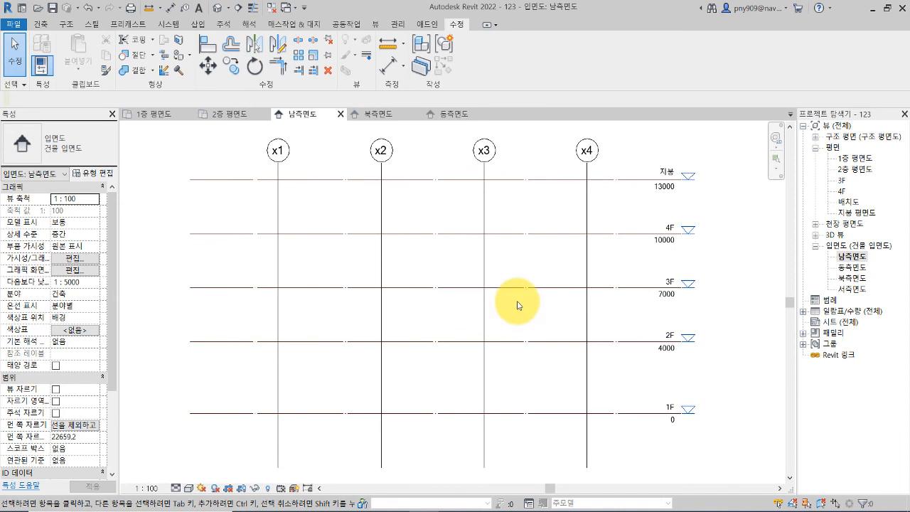
- Shorten the head ends of all the aligned levels together, bringing them slightly closer to grid x4
left_click(625, 288)
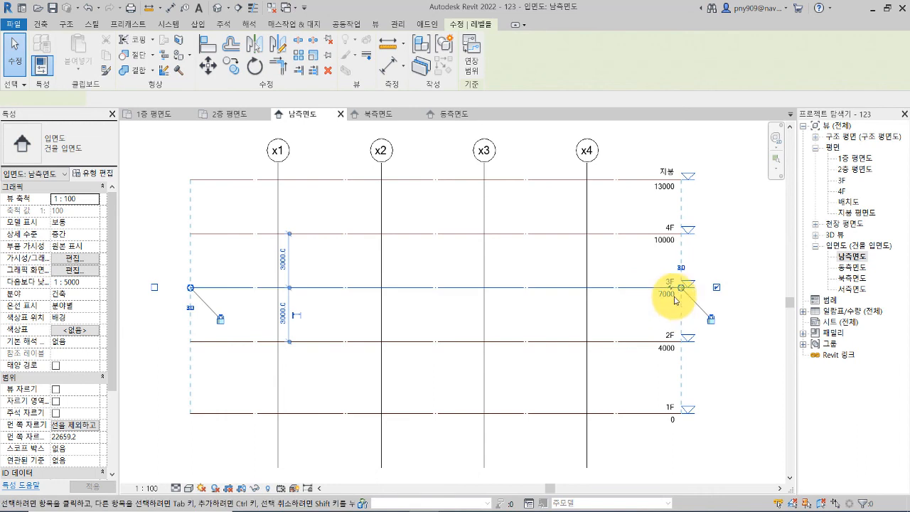
mouse_move(681, 287)
left_mouse_down()
mouse_move(717, 288)
mouse_move(666, 288)
left_mouse_up()
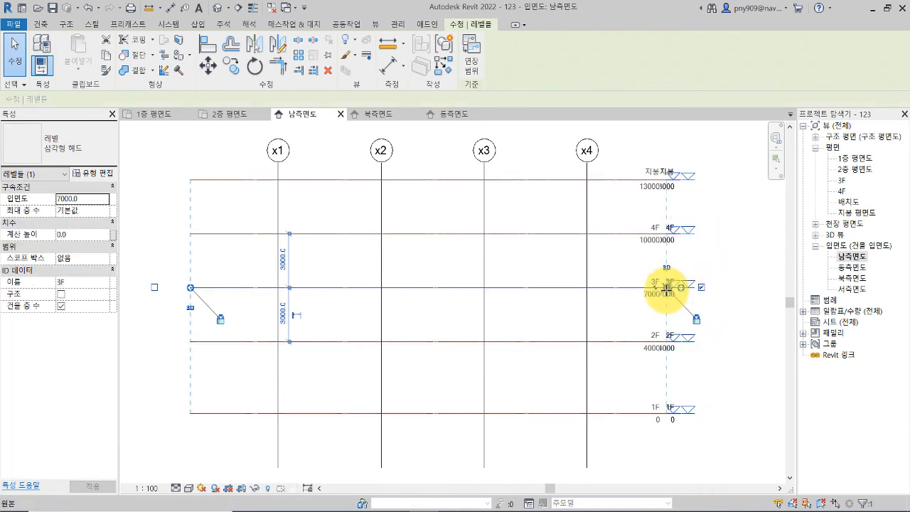
left_click(616, 326)
- Unlock the head end of the 3F level and extend it alone outward beyond the other level heads
left_click(619, 289)
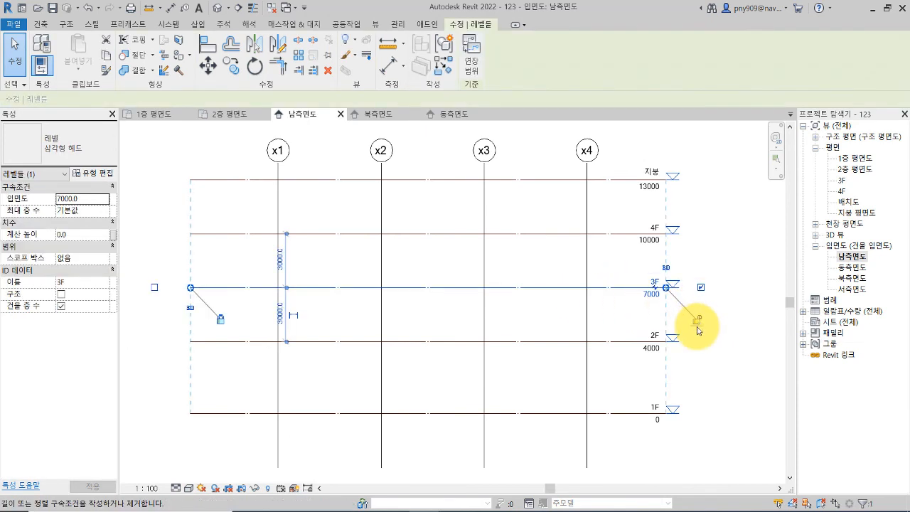
left_click_drag(701, 288, 741, 285)
left_click(715, 352)
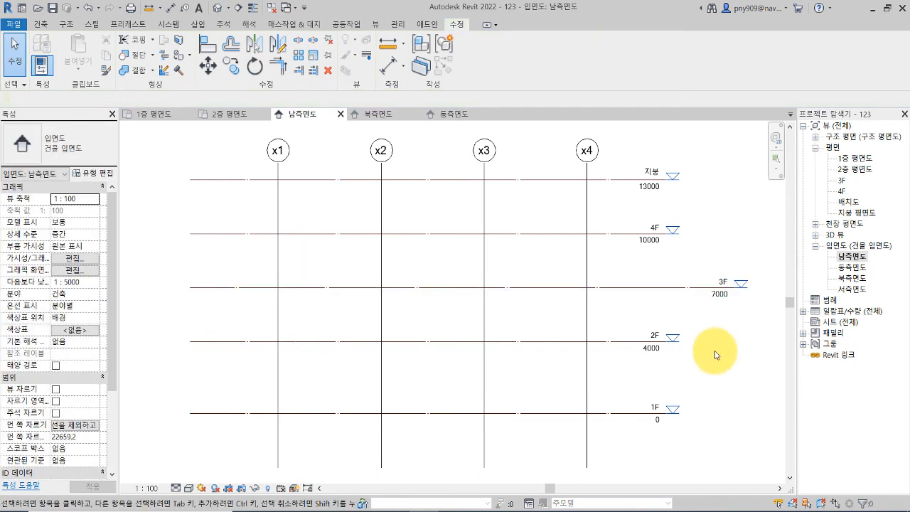
- Pull the 3F level's head end back until it aligns with the other level heads
left_click(668, 289)
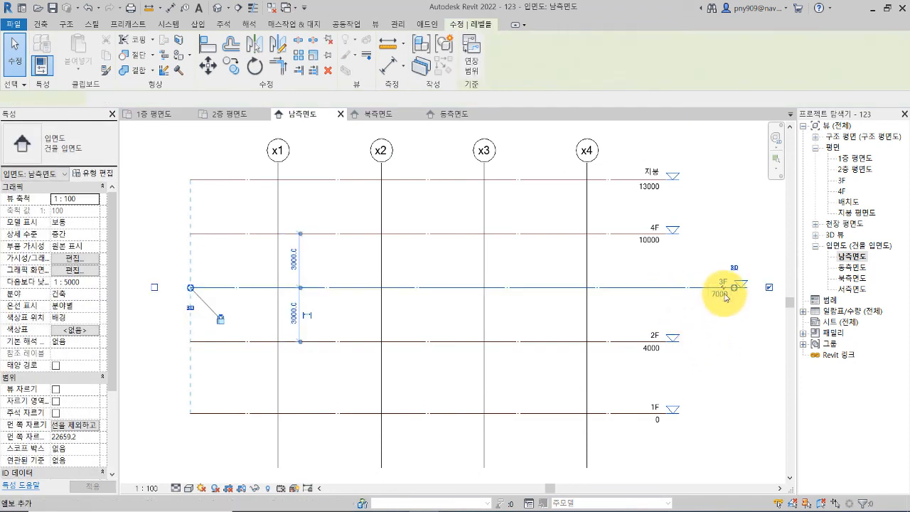
key("l")
key("l")
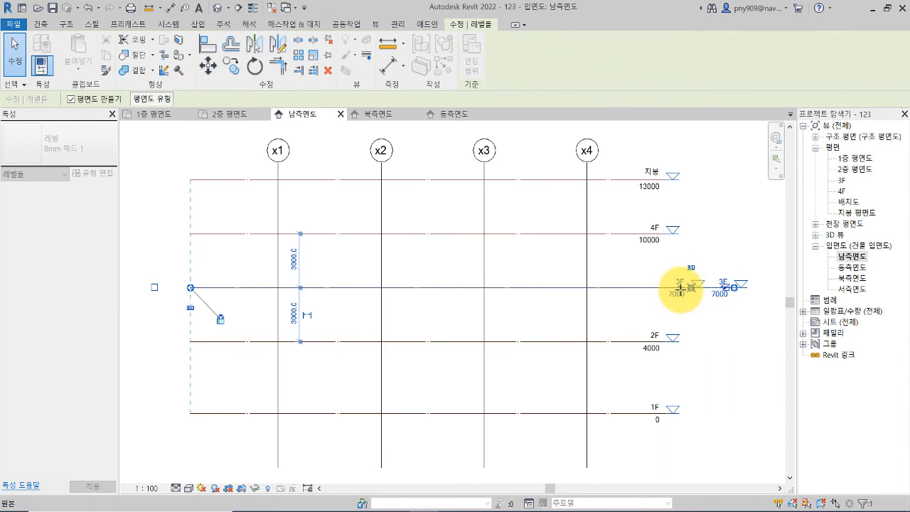
left_click_drag(672, 290, 668, 289)
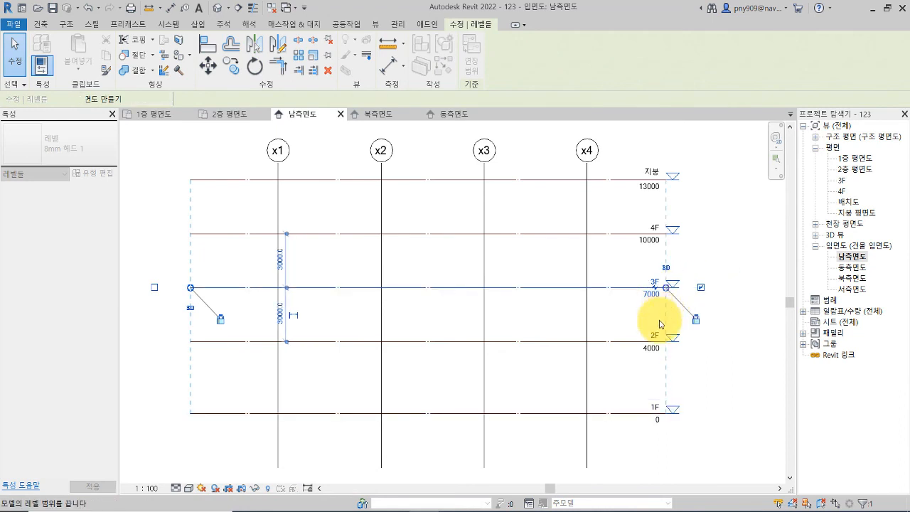
left_click(607, 325)
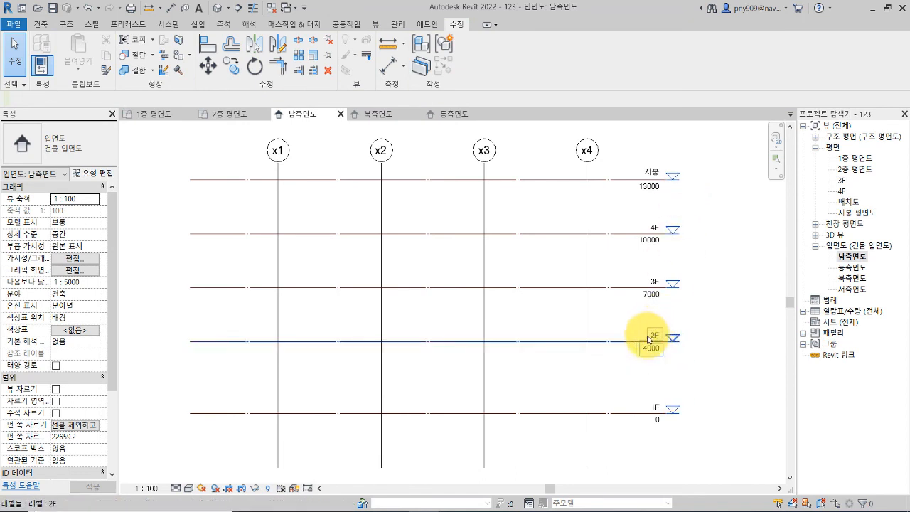
- Add a new level 900 below 1F by picking the 1F line with an offset of 900
scroll(616, 371, "up", 2)
middle_click_drag(636, 380, 681, 249)
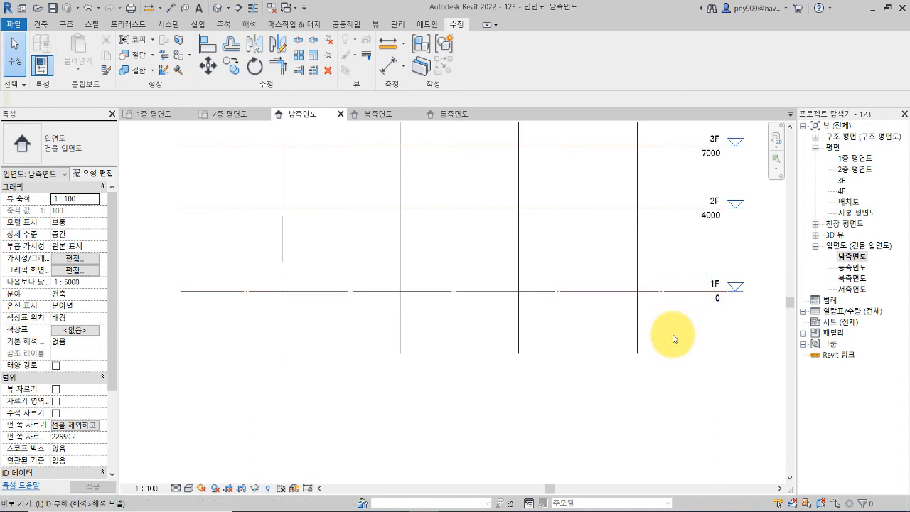
key("l")
key("l")
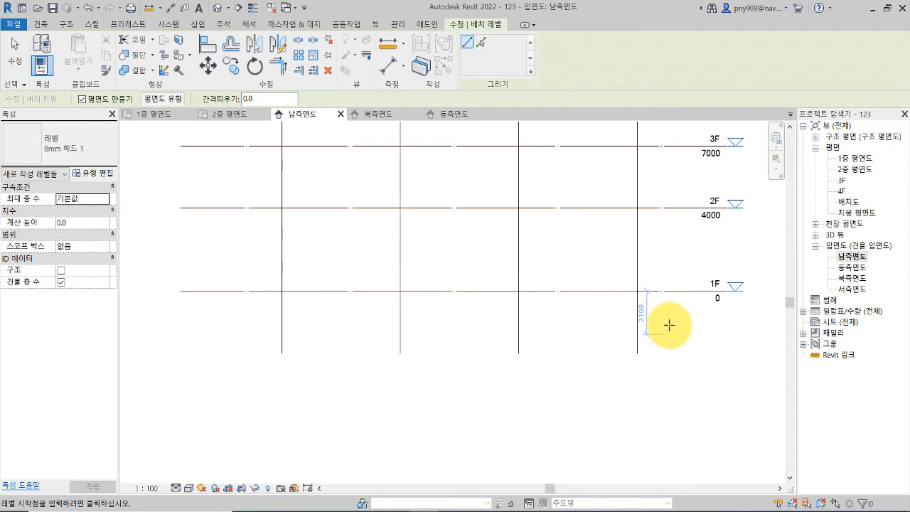
left_click(481, 44)
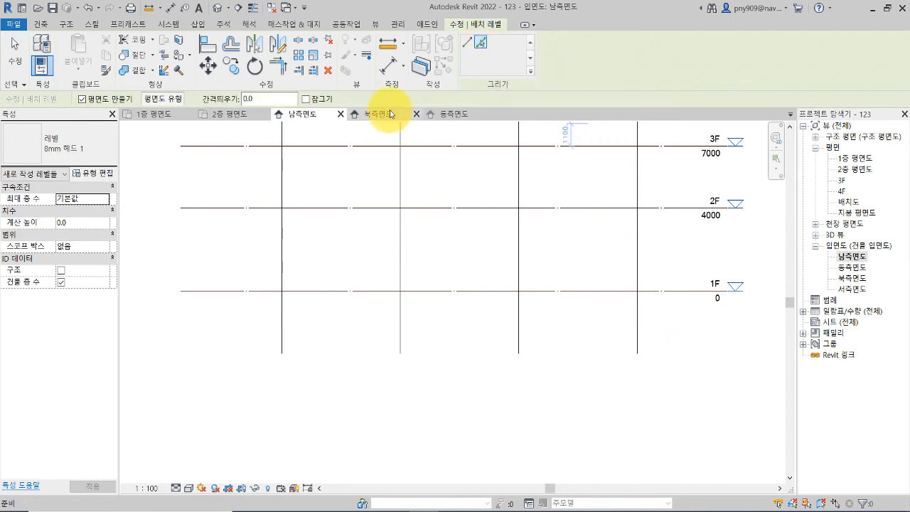
double_click(246, 99)
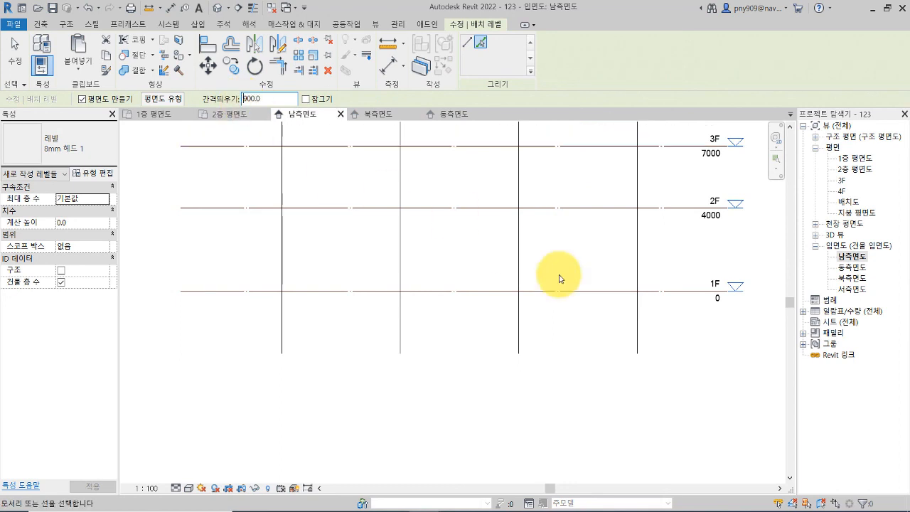
left_click(665, 297)
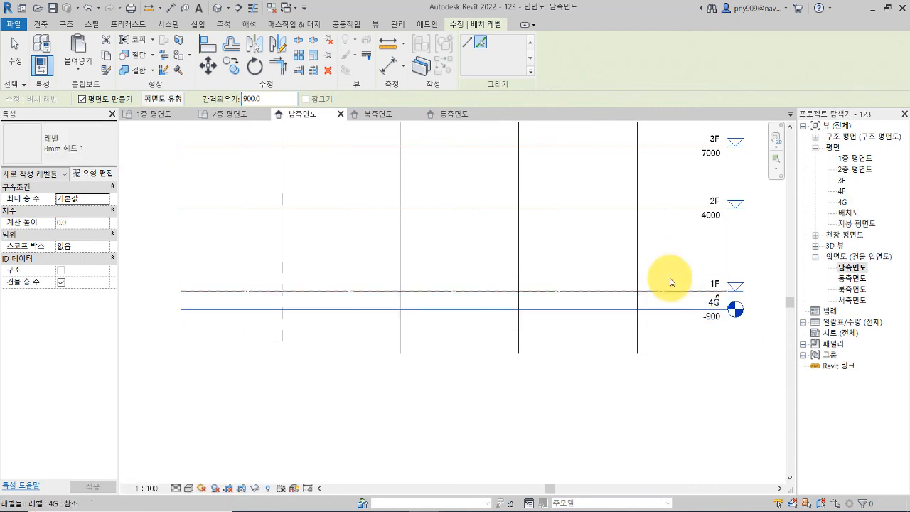
key("Escape")
key("Escape")
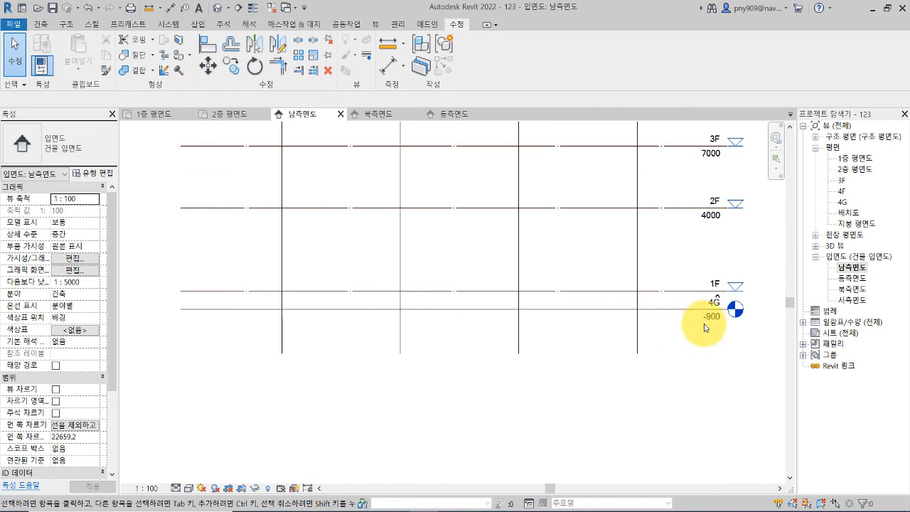
- Add an elbow to the new level below 1F and move its bend inward so its label clears the 1F label
middle_click_drag(661, 327, 649, 328)
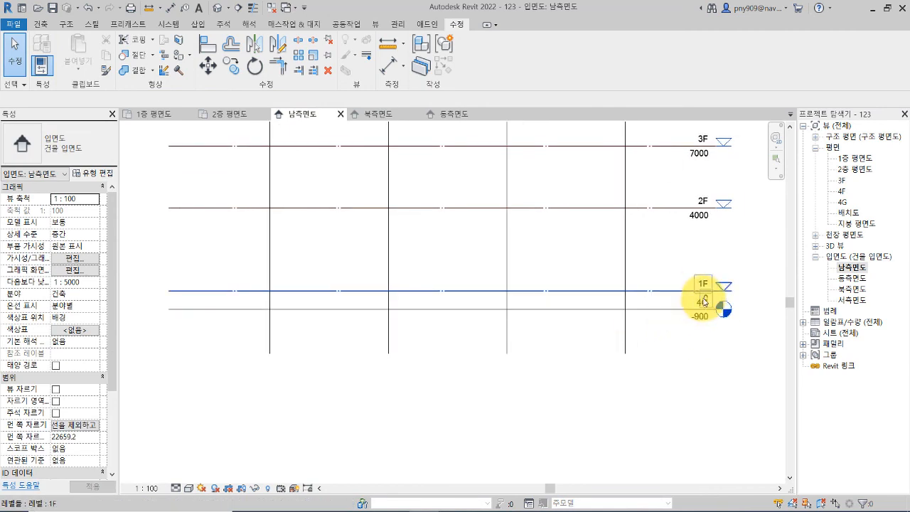
left_click(665, 309)
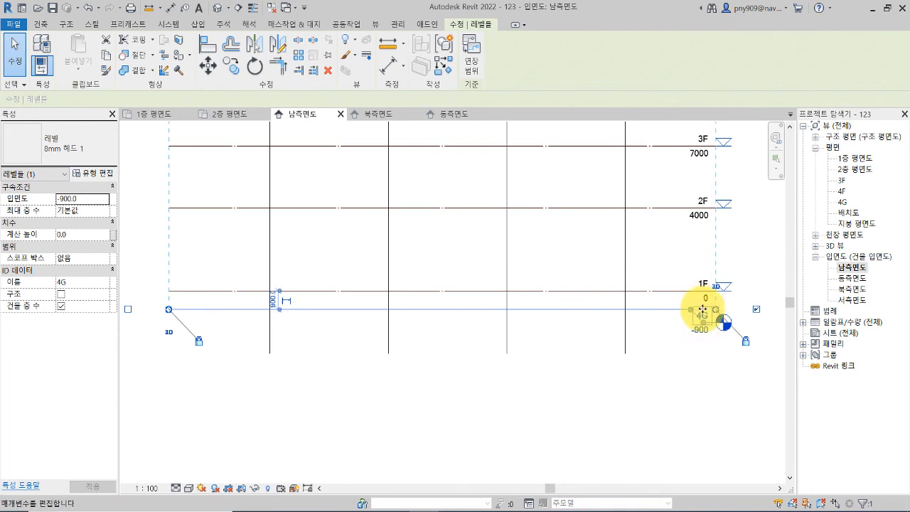
left_click(692, 358)
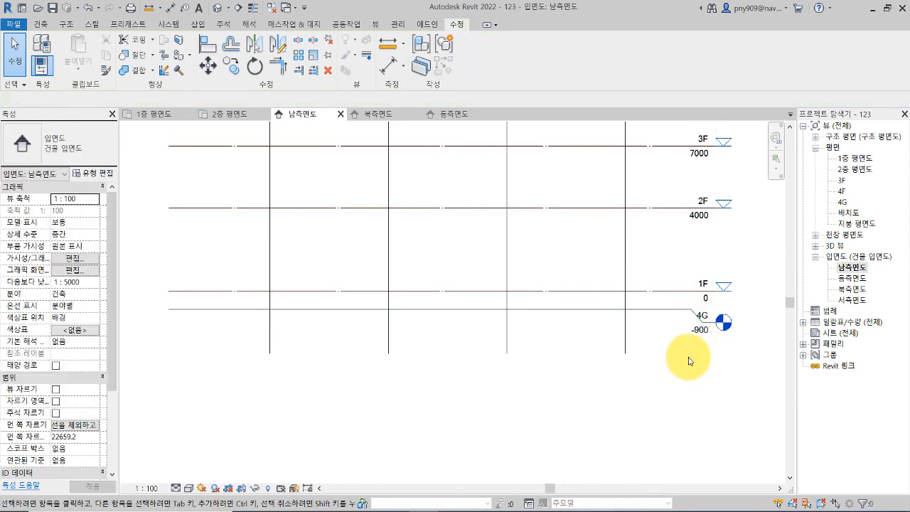
left_click(679, 317)
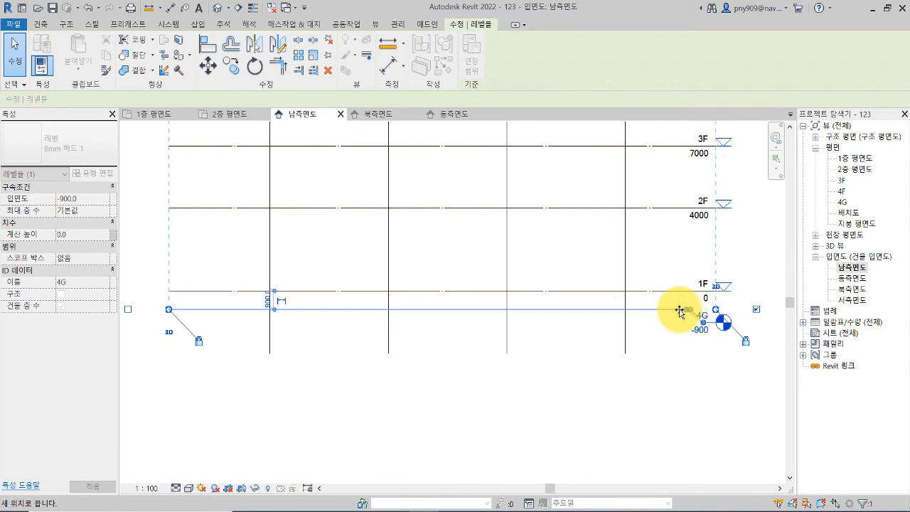
left_click(685, 366)
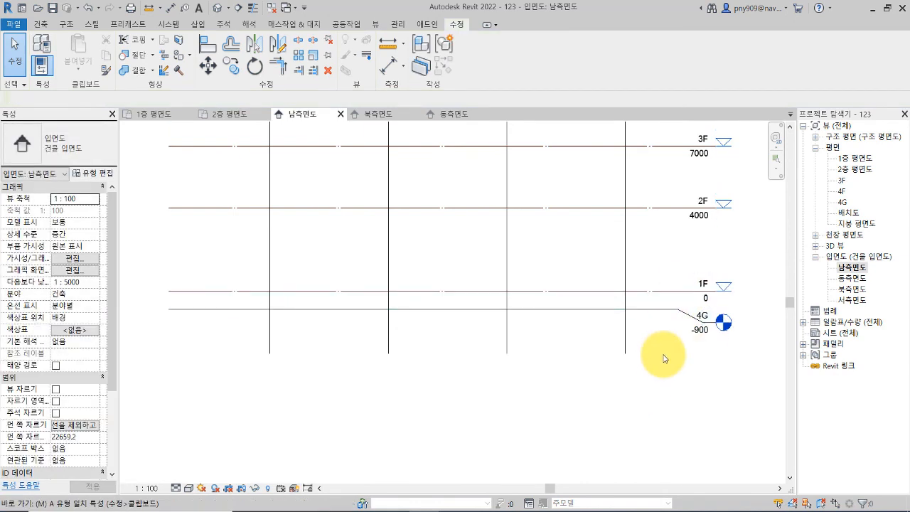
- Match the new -900 level to the triangular-head level type of 1F
key("m")
key("a")
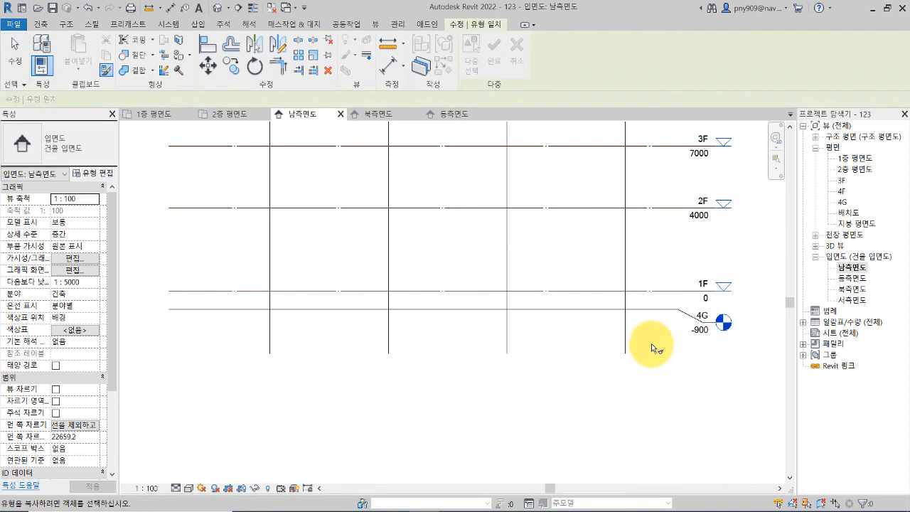
left_click(658, 291)
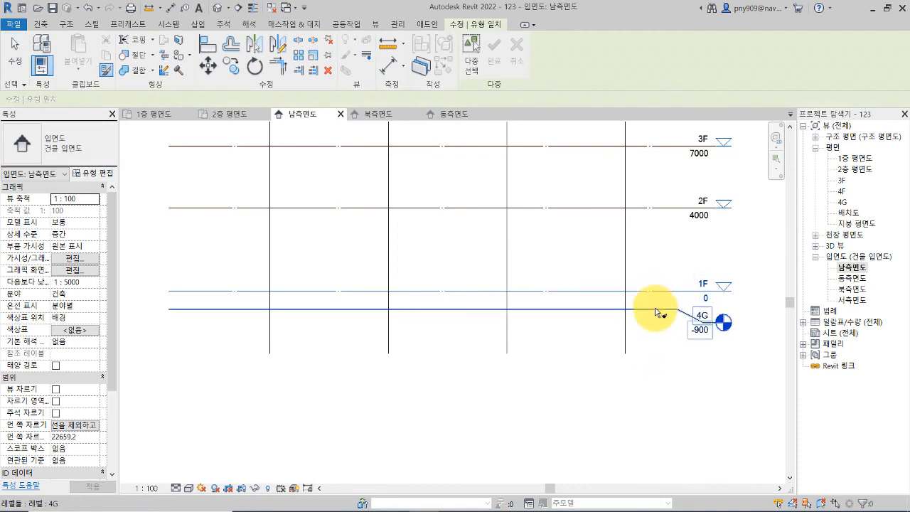
left_click(658, 311)
key("Escape")
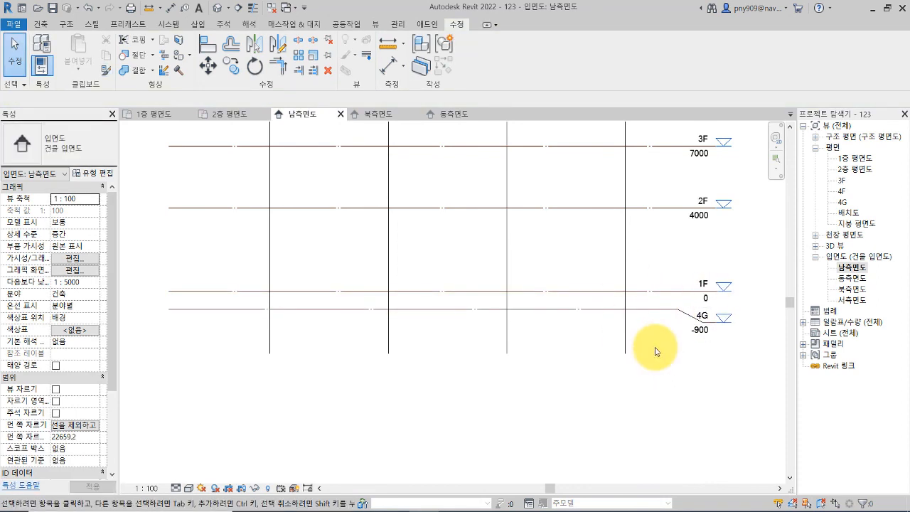
scroll(656, 354, "down", 4)
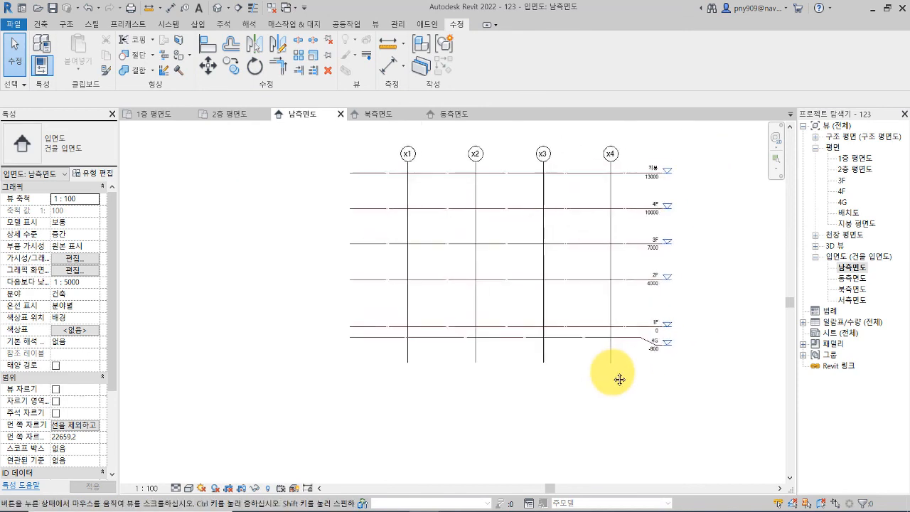
scroll(711, 285, "up", 4)
scroll(705, 330, "down", 2)
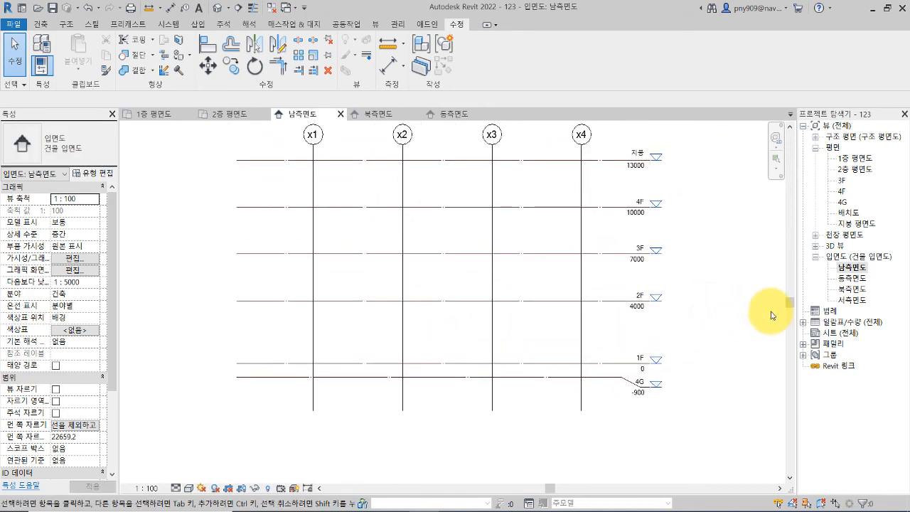
- In the east elevation (동측면도), extend the y grids so they run from above the roof level to below the -900 level
left_click(640, 253)
key("Escape")
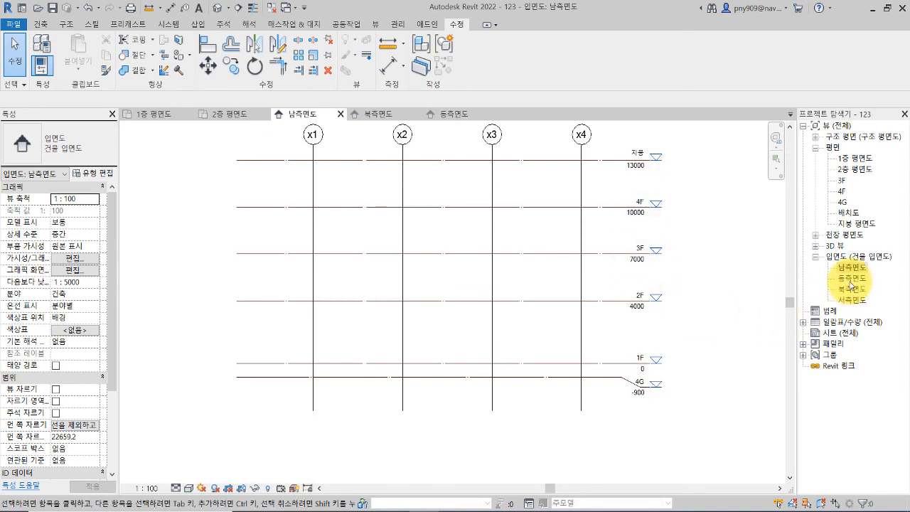
double_click(852, 278)
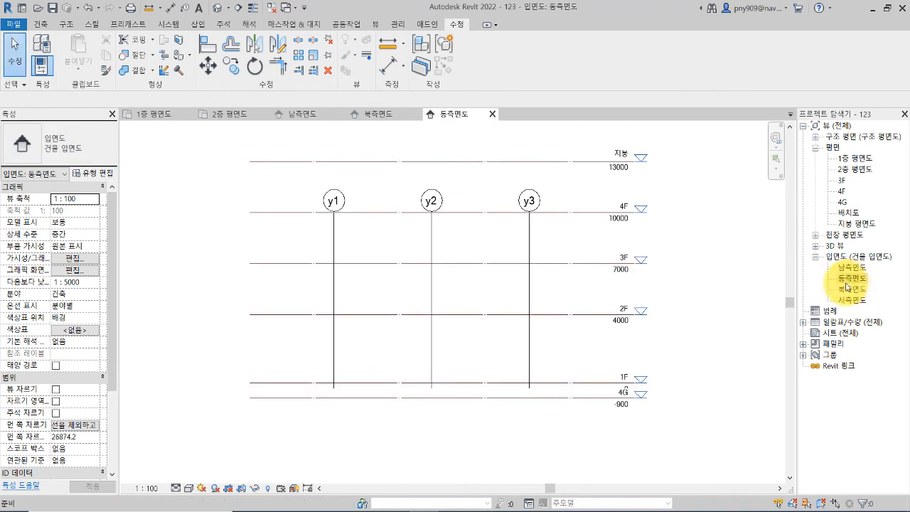
middle_click_drag(581, 345, 618, 376)
scroll(605, 363, "up", 2)
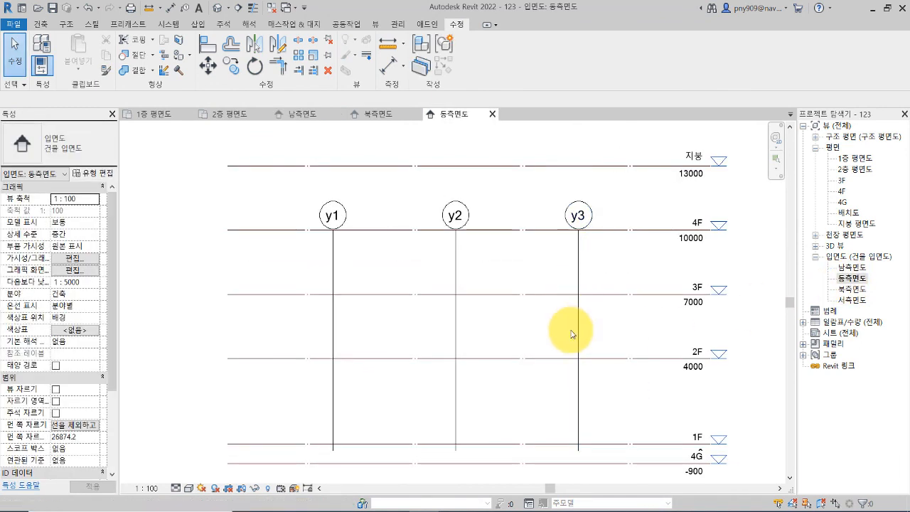
scroll(598, 260, "down", 1)
scroll(579, 285, "up", 1)
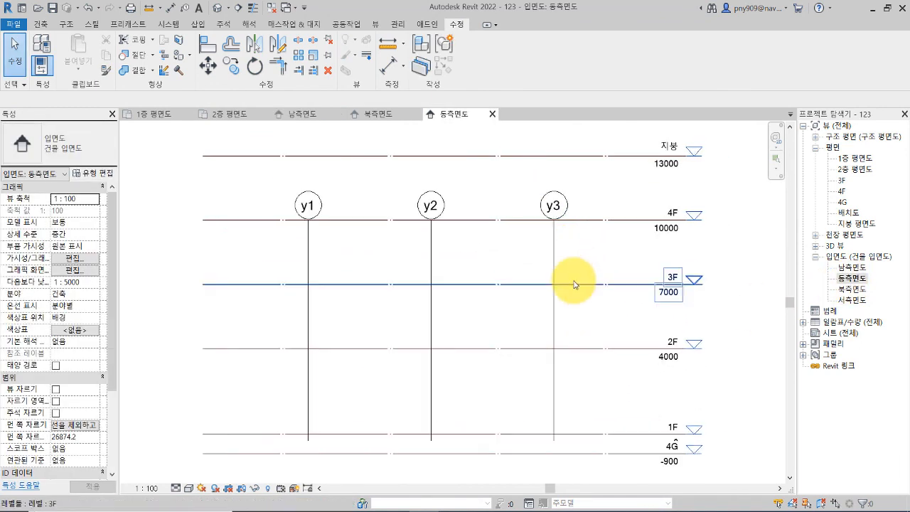
scroll(555, 262, "down", 1)
left_click(556, 261)
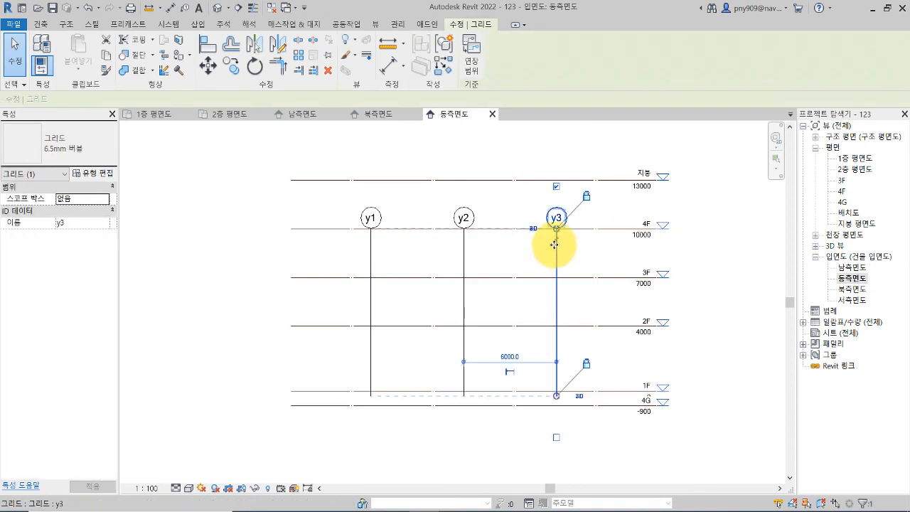
left_click_drag(557, 228, 564, 152)
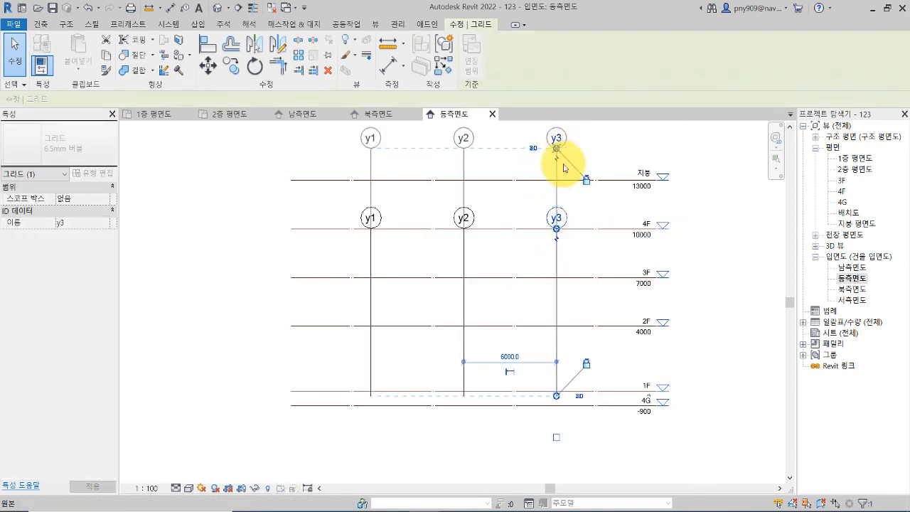
left_click_drag(556, 396, 552, 441)
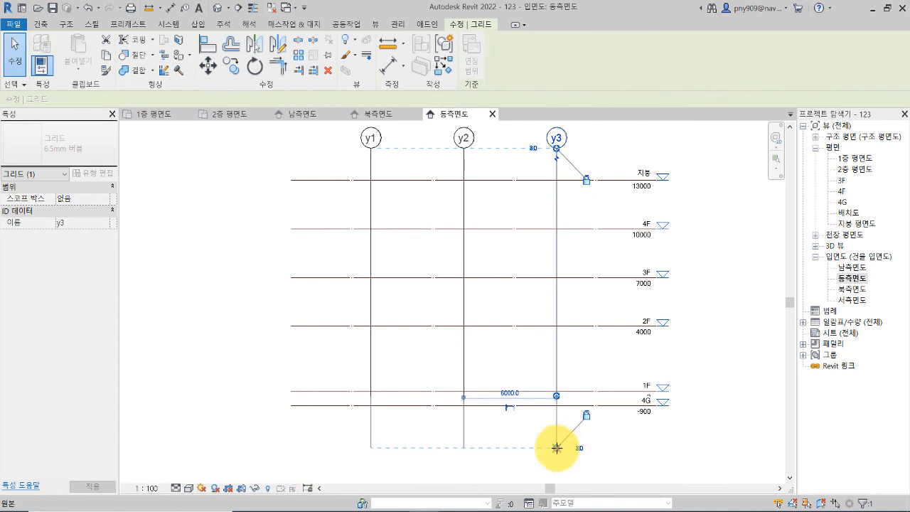
left_click(646, 433)
- Rename the -900 level as B1 and add an elbow to it so its label clears the 1F label
scroll(647, 420, "up", 3)
scroll(644, 411, "up", 2)
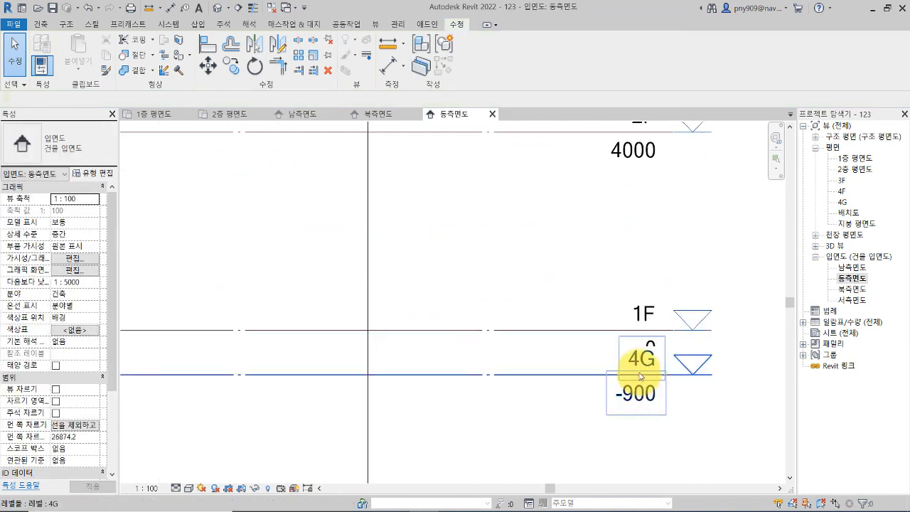
left_click(638, 363)
left_click(638, 362)
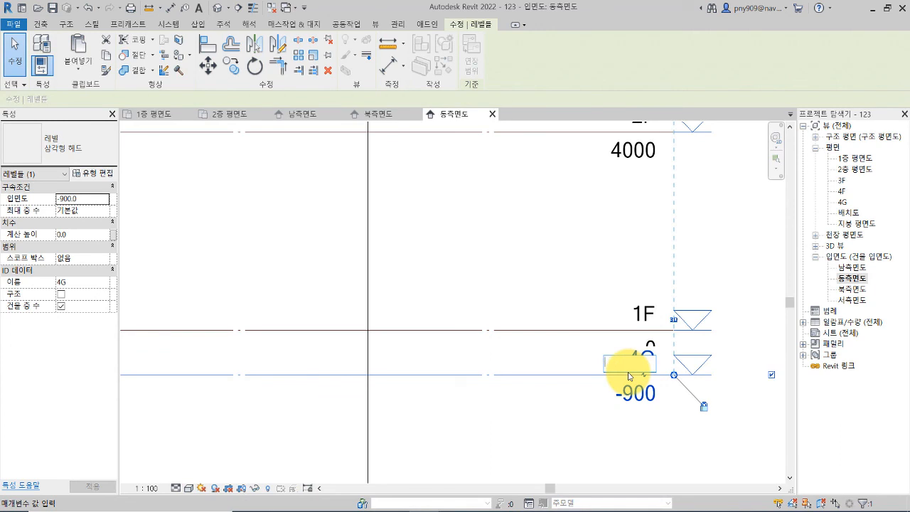
type("B1")
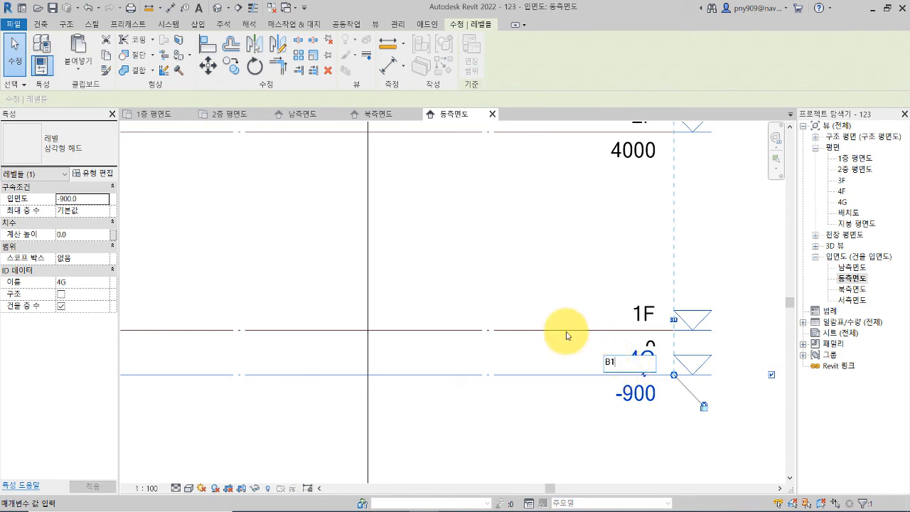
left_click(534, 266)
left_click(488, 264)
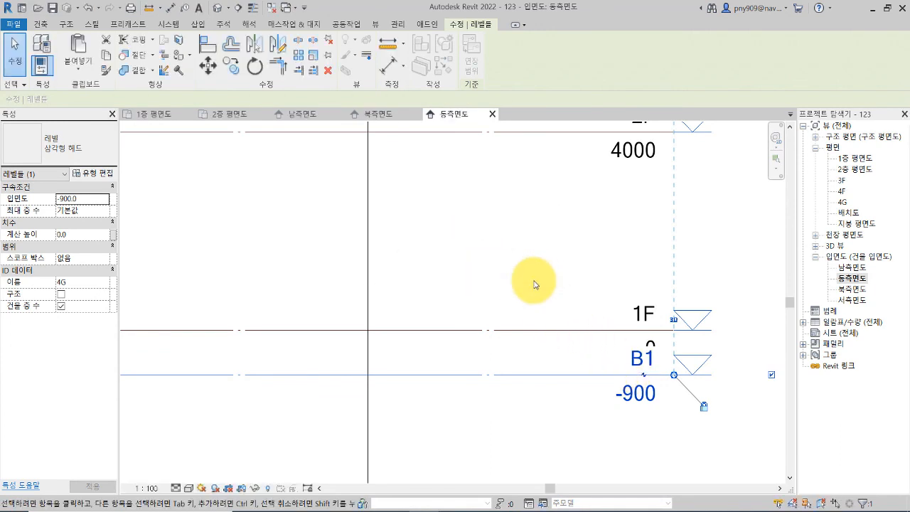
left_click(645, 375)
left_click(561, 266)
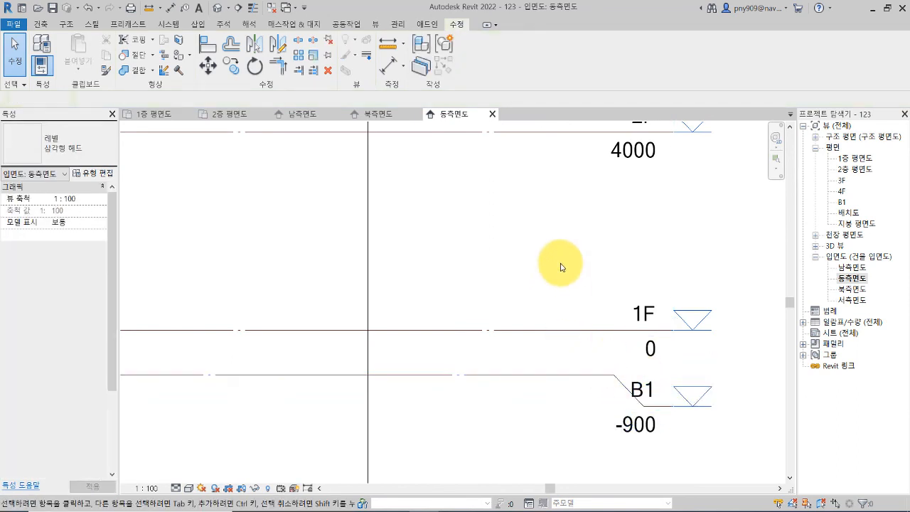
- In the north elevation (북측면도), add an elbow to level B1 to separate its label from 1F
double_click(852, 289)
scroll(599, 376, "up", 5)
left_click(588, 400)
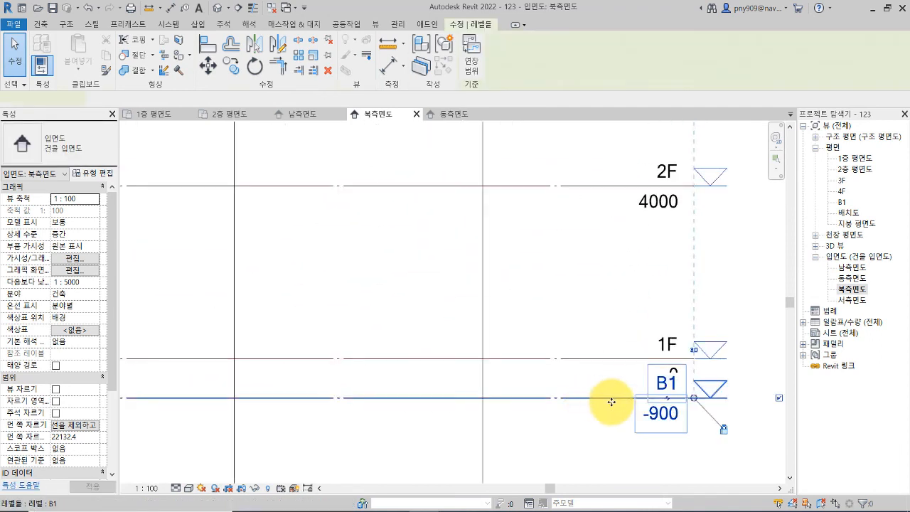
left_click(666, 400)
left_click(571, 290)
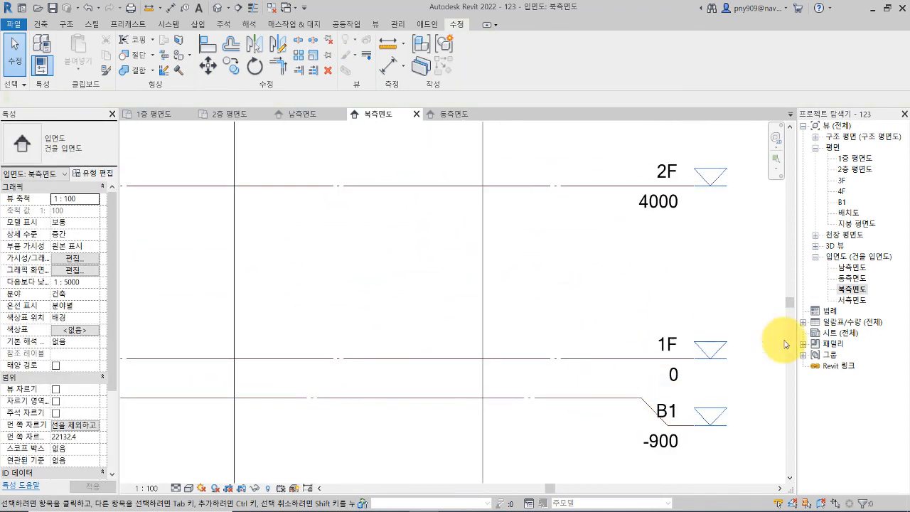
- In the west elevation (서측면도), add an elbow to level B1 to separate its label from 1F
double_click(846, 300)
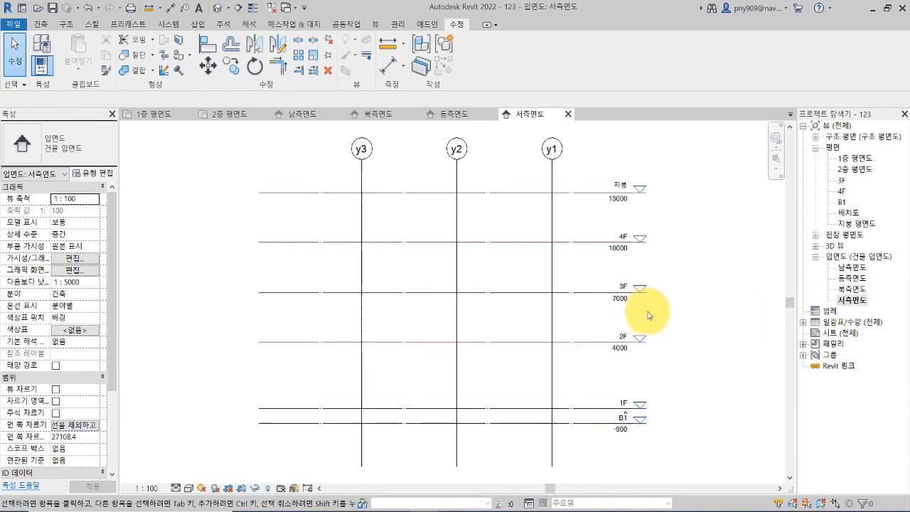
scroll(602, 399, "up", 4)
left_click(606, 408)
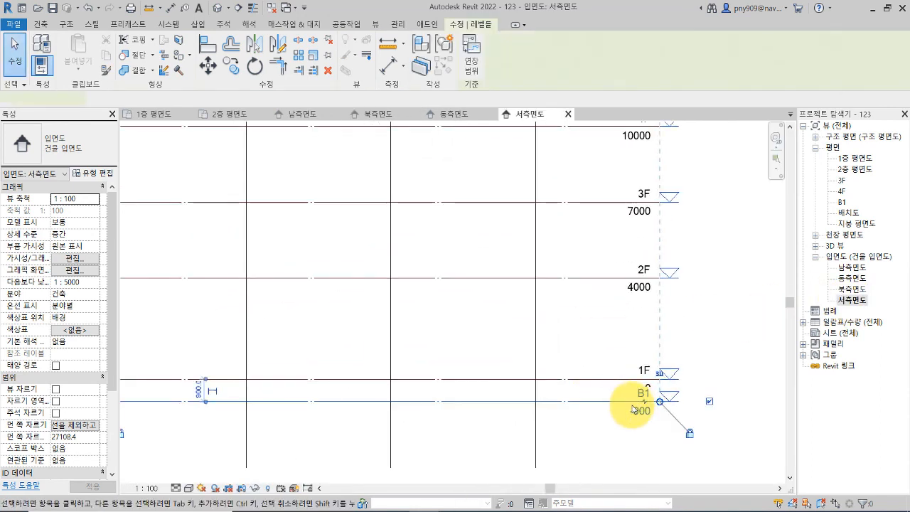
left_click(728, 306)
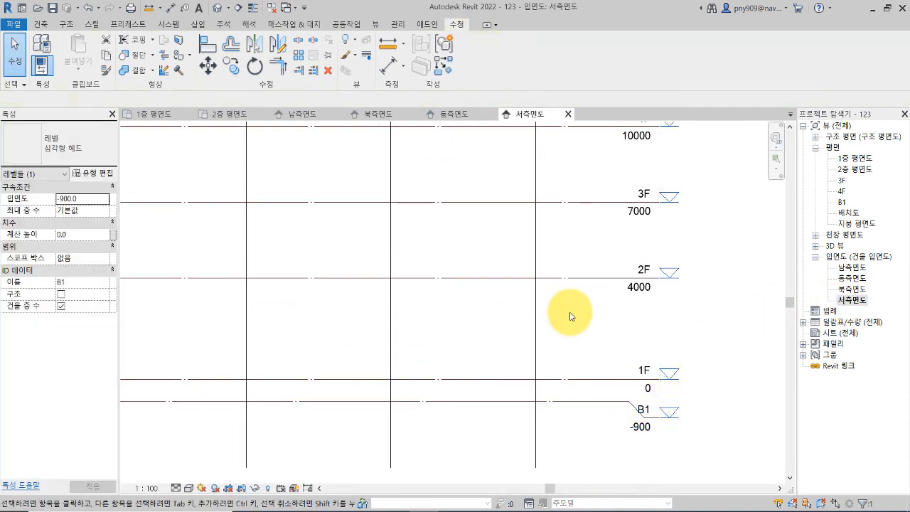
scroll(571, 313, "down", 2)
middle_click_drag(553, 296, 564, 311)
left_click(753, 268)
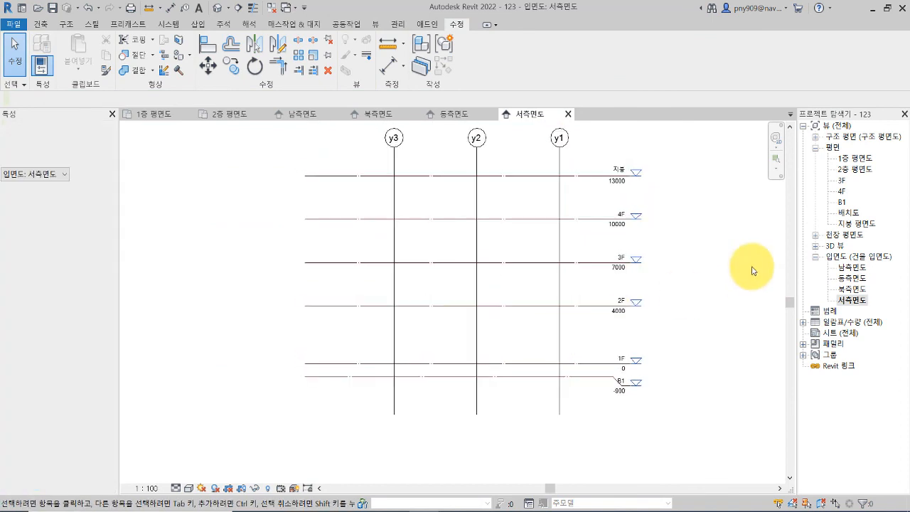
- In the first-floor plan (1층 평면도), stretch the upper ends of the aligned x grids slightly outward
double_click(855, 157)
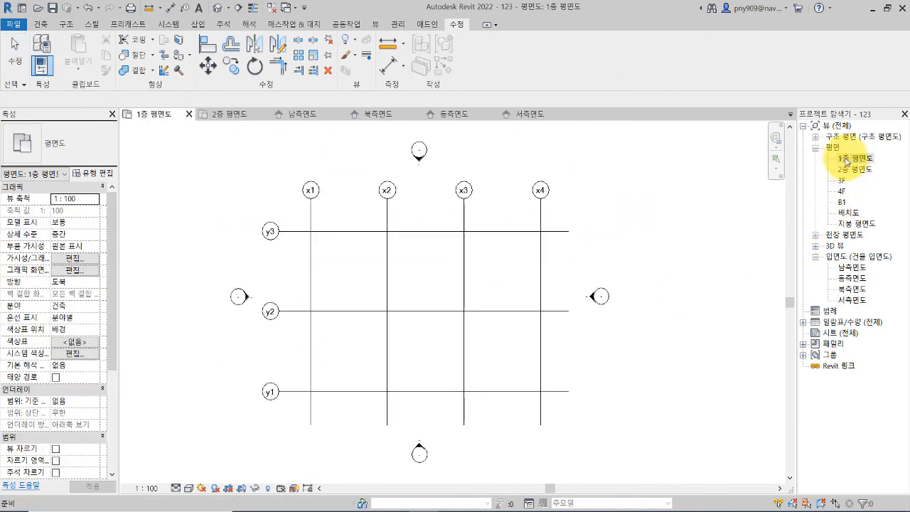
middle_click_drag(533, 285, 610, 286)
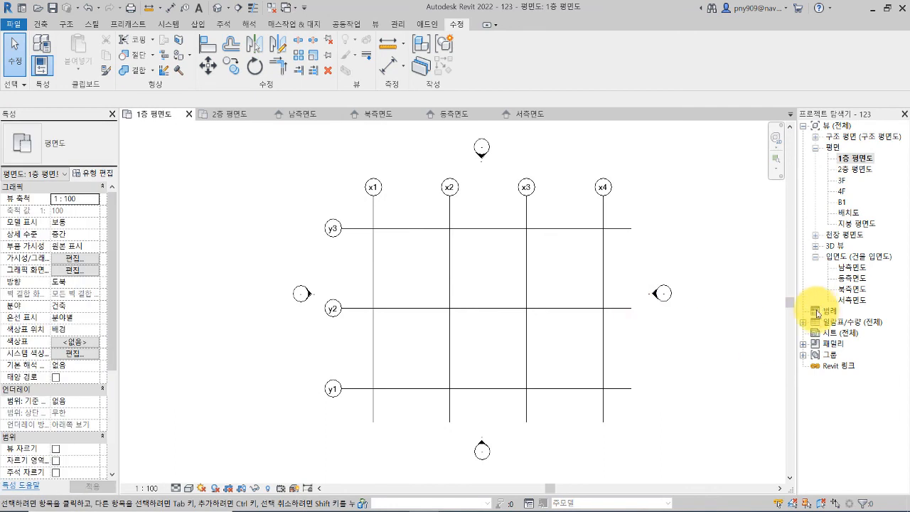
middle_click_drag(454, 268, 485, 277)
left_click(479, 274)
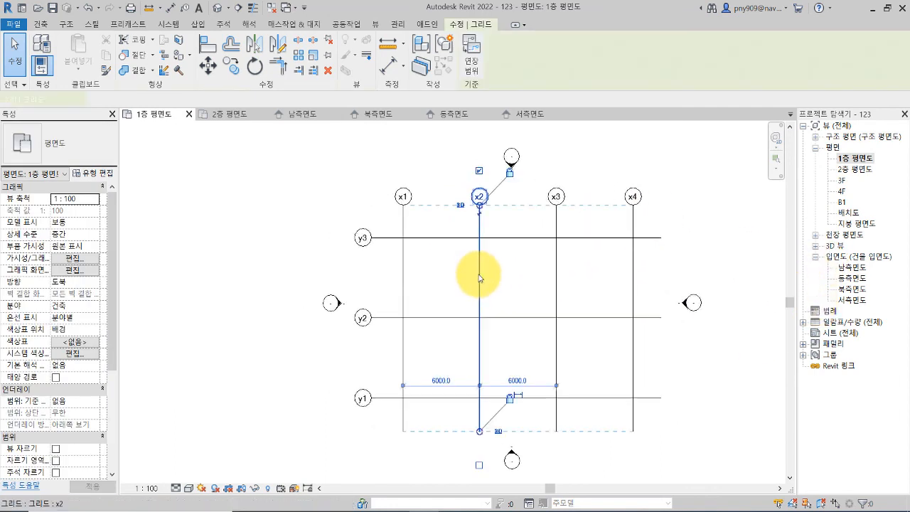
left_click_drag(479, 204, 479, 195)
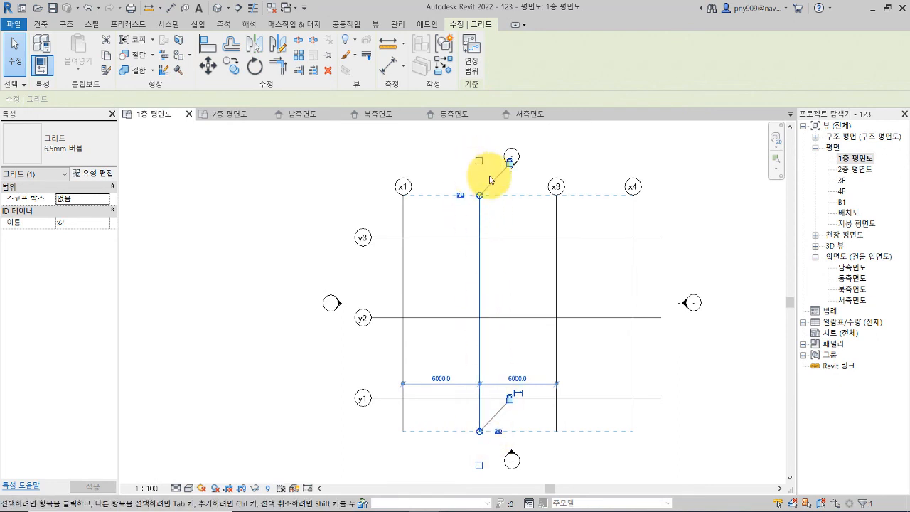
- Try showing grid x2's bubble at its lower end, and restore the bubble to the upper end only
left_click(480, 468)
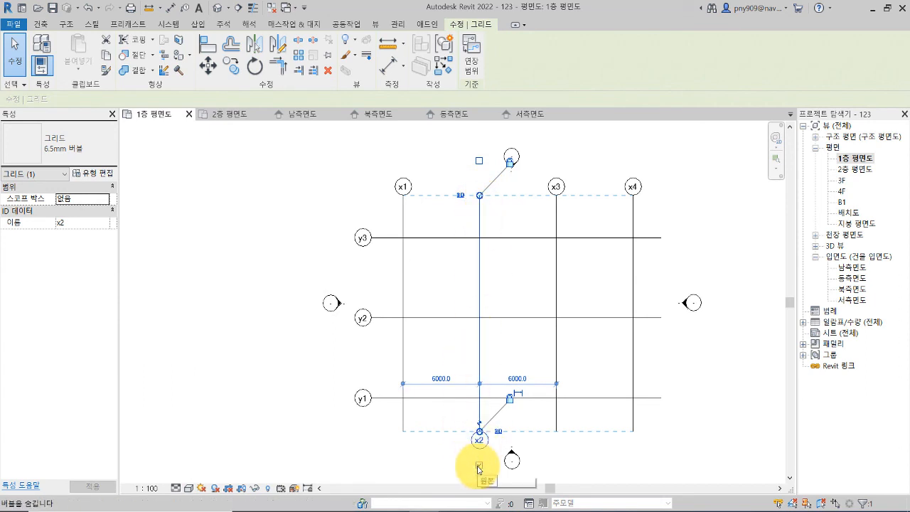
left_click(480, 163)
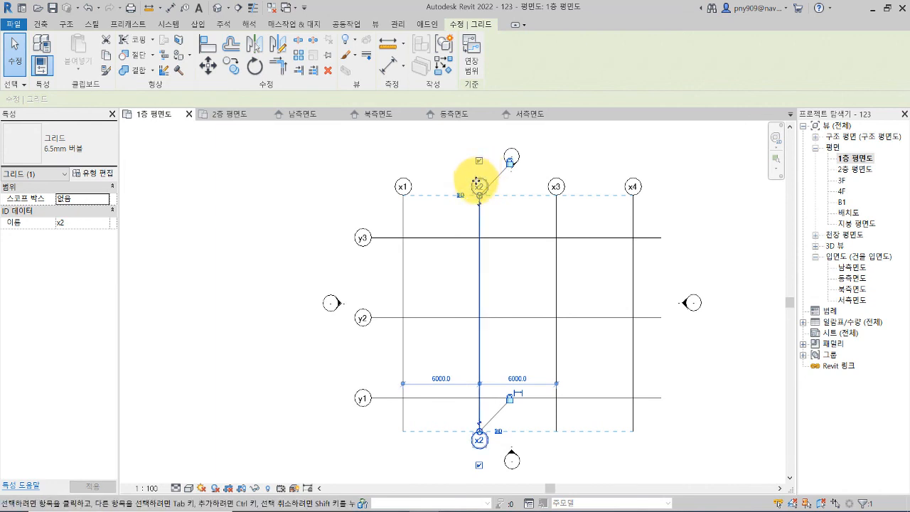
left_click(480, 466)
left_click(432, 265)
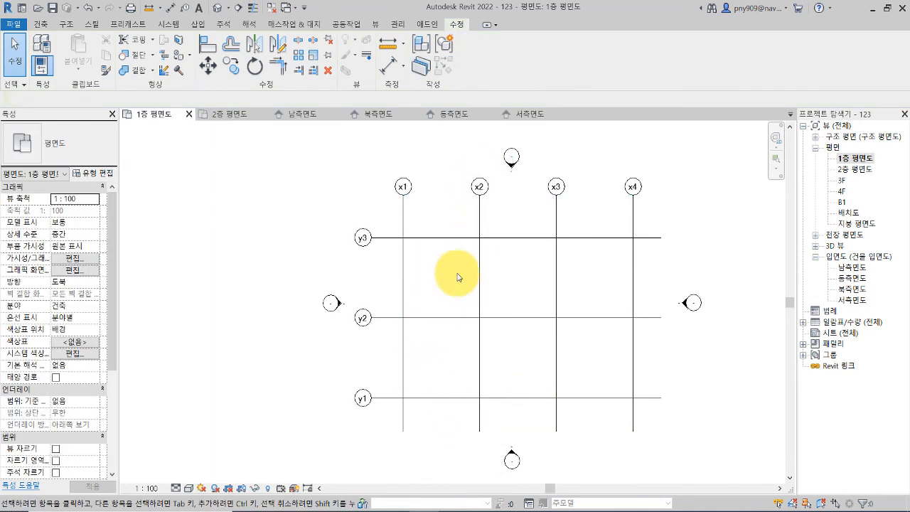
left_click(649, 239)
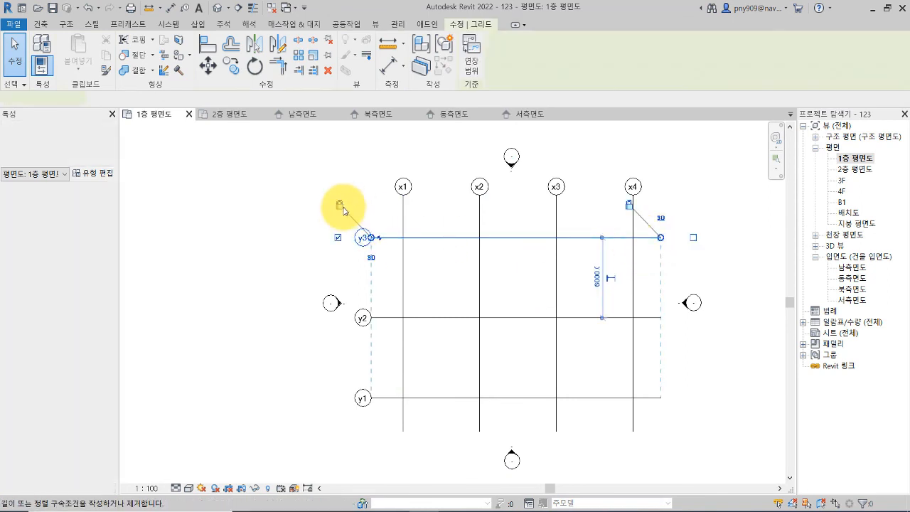
mouse_move(363, 240)
left_mouse_down()
mouse_move(337, 246)
mouse_move(370, 238)
left_mouse_up()
left_click(332, 187)
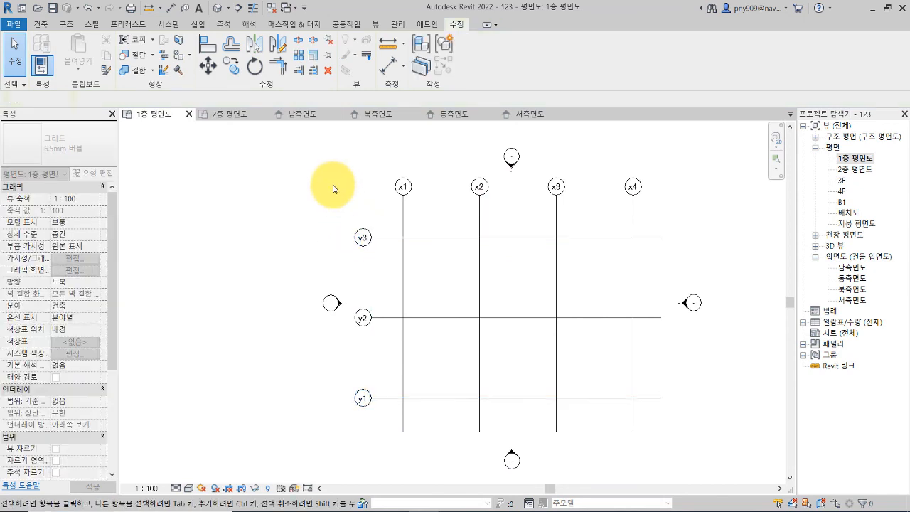
middle_click_drag(500, 254, 464, 255)
middle_click_drag(388, 252, 426, 262)
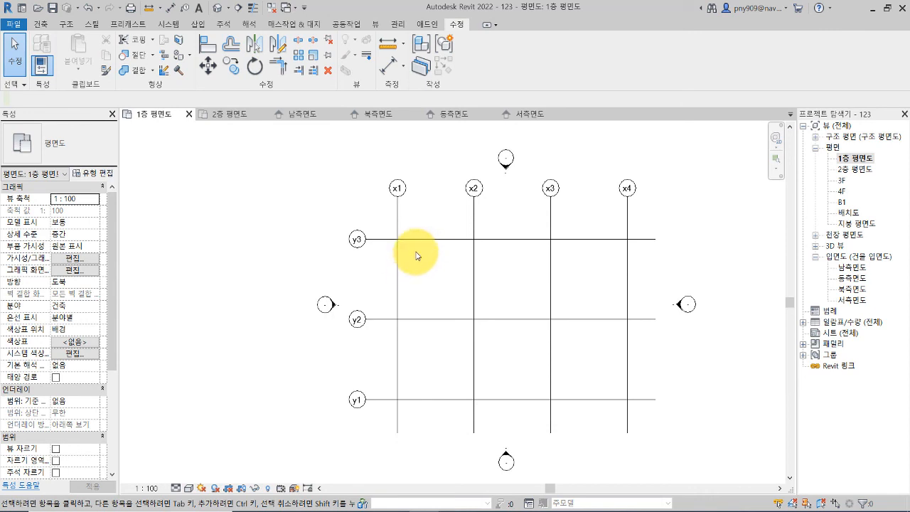
- Open the type properties of grid y3 and set the 6.5mm 버블 type's center segment to 사용자 (custom)
left_click(421, 244)
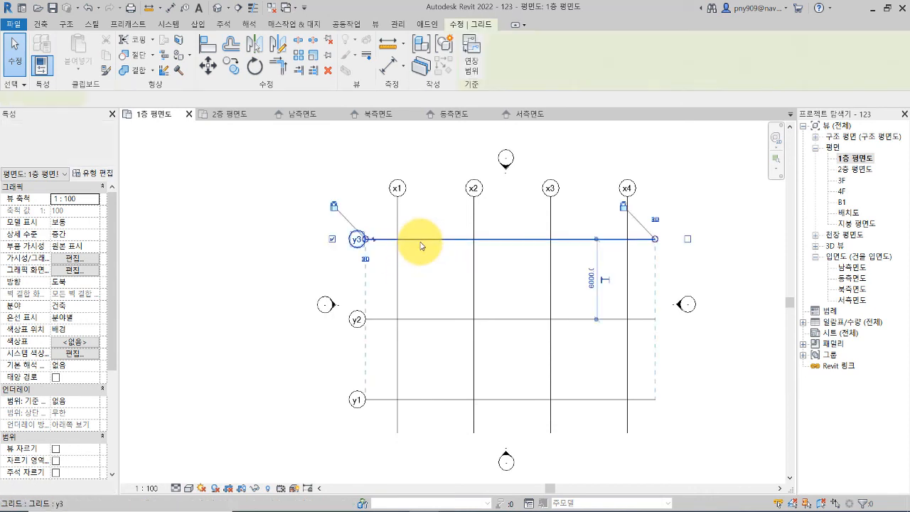
left_click(94, 177)
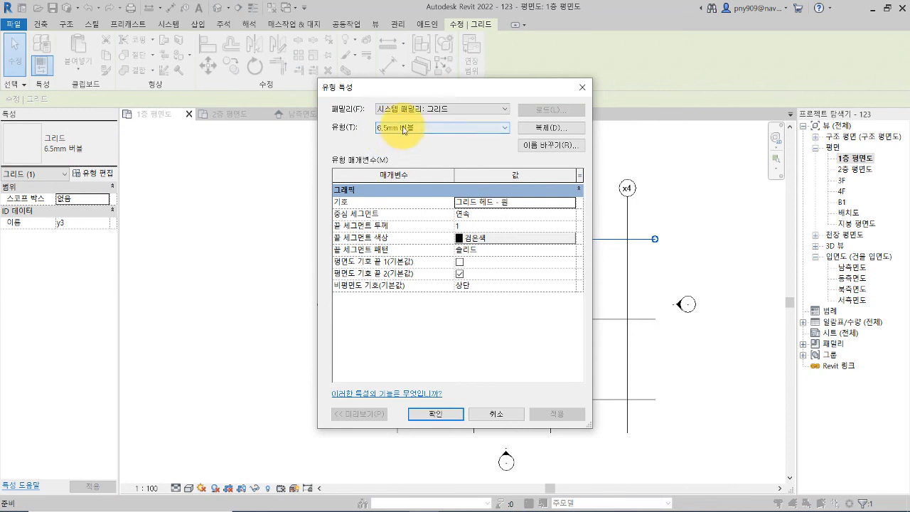
left_click(530, 214)
left_click(571, 213)
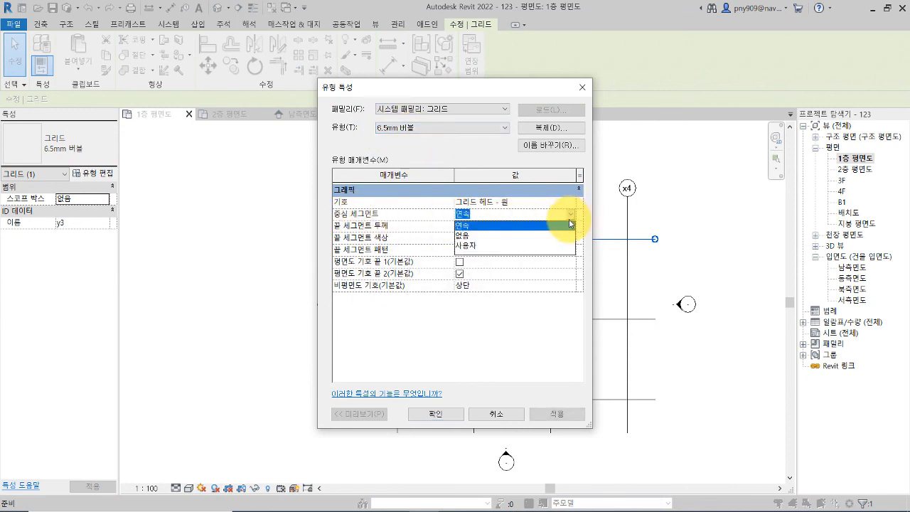
left_click(488, 245)
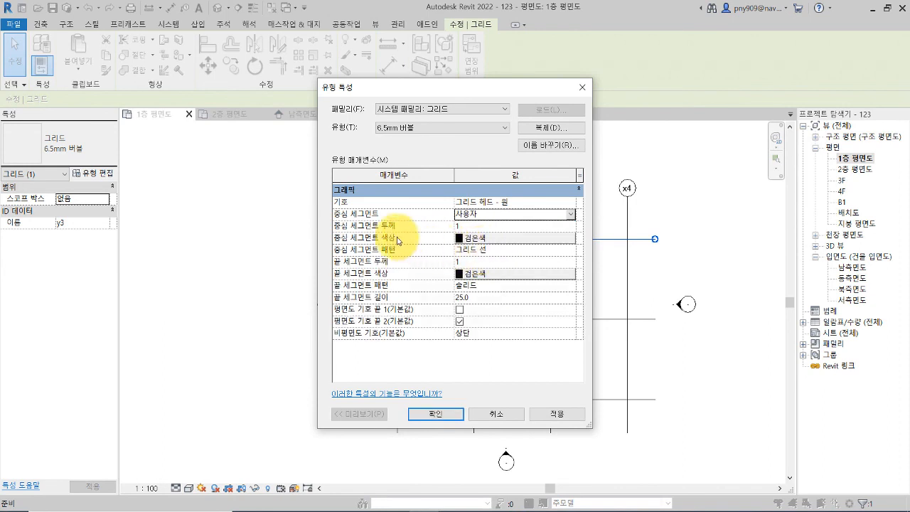
- Set the grid type's center segment color to red (빨간색)
left_click(475, 239)
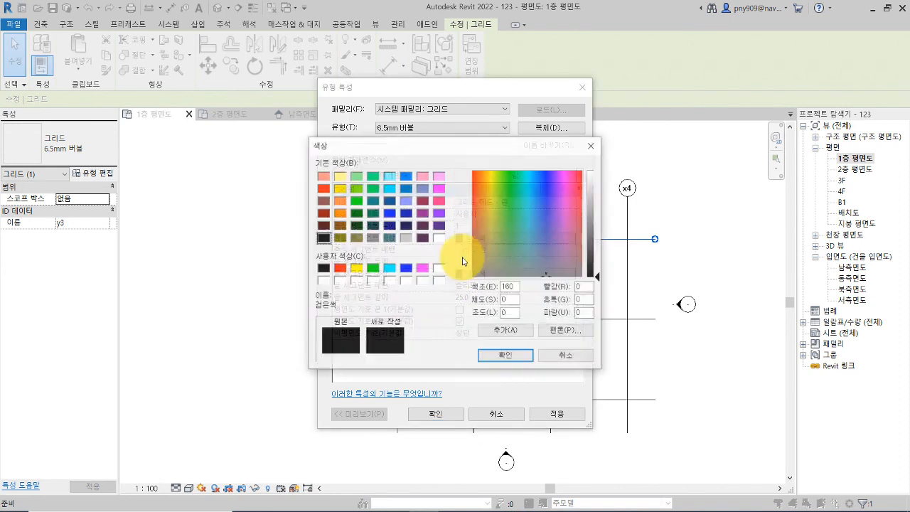
left_click(340, 268)
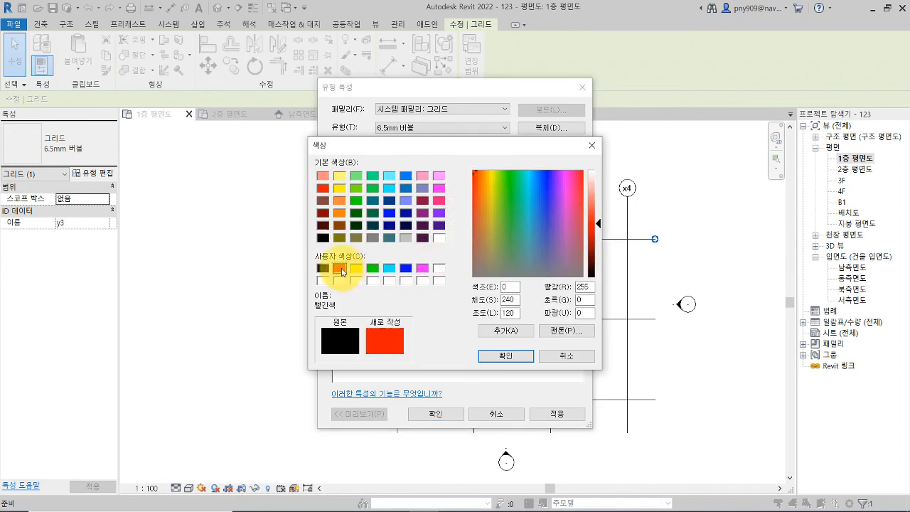
left_click(497, 357)
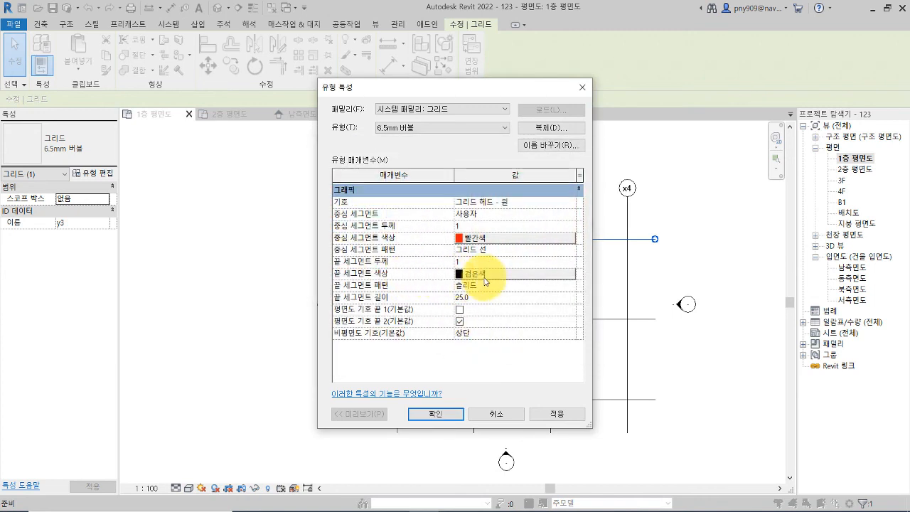
- Set the 6.5mm 버블 grid type's end segment color to blue (파란색)
left_click(484, 281)
left_click(405, 268)
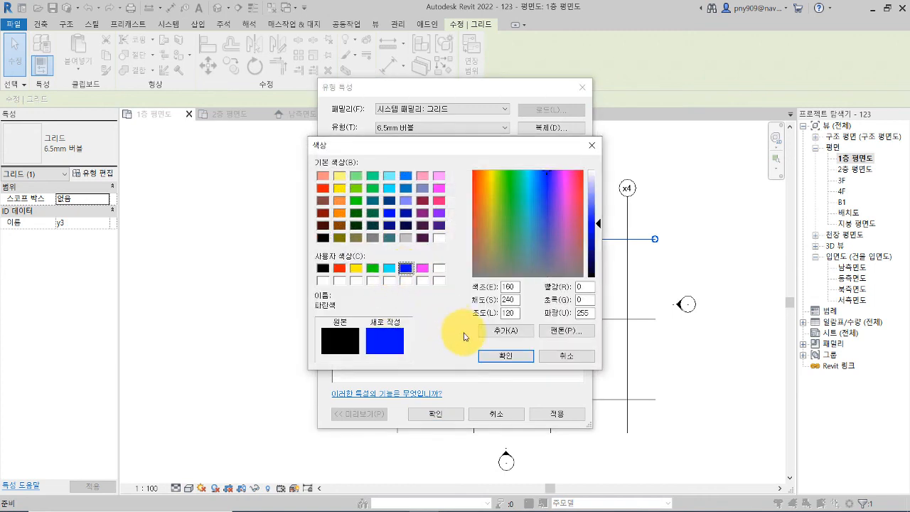
left_click(501, 354)
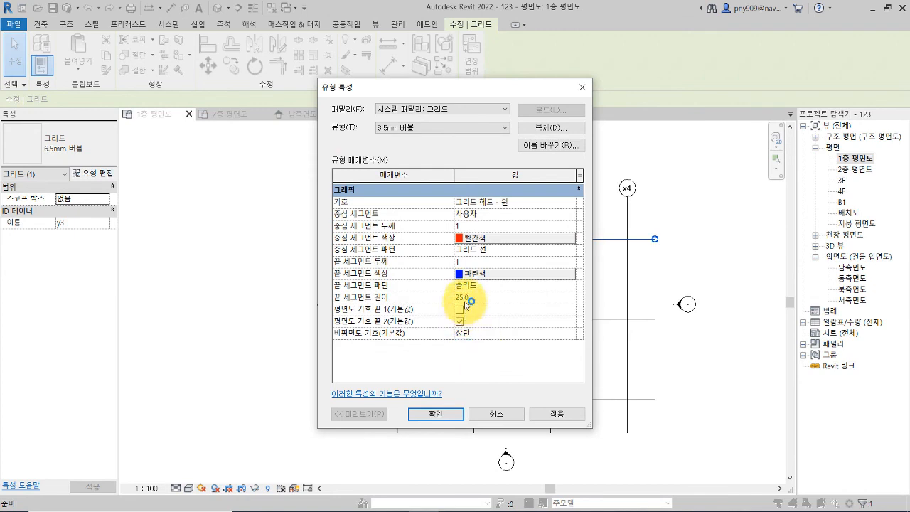
- Set the grid type's center segment pattern to 대시 (dash)
left_click(505, 253)
left_click(571, 249)
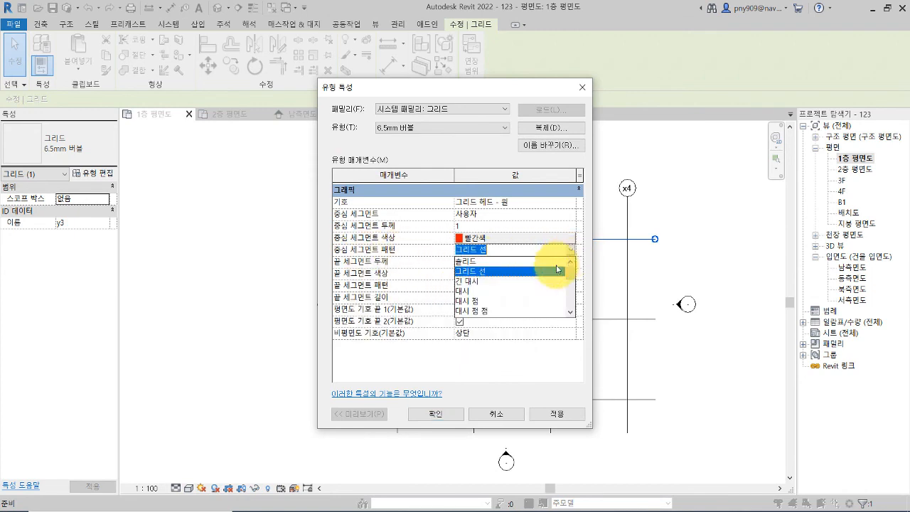
left_click(483, 290)
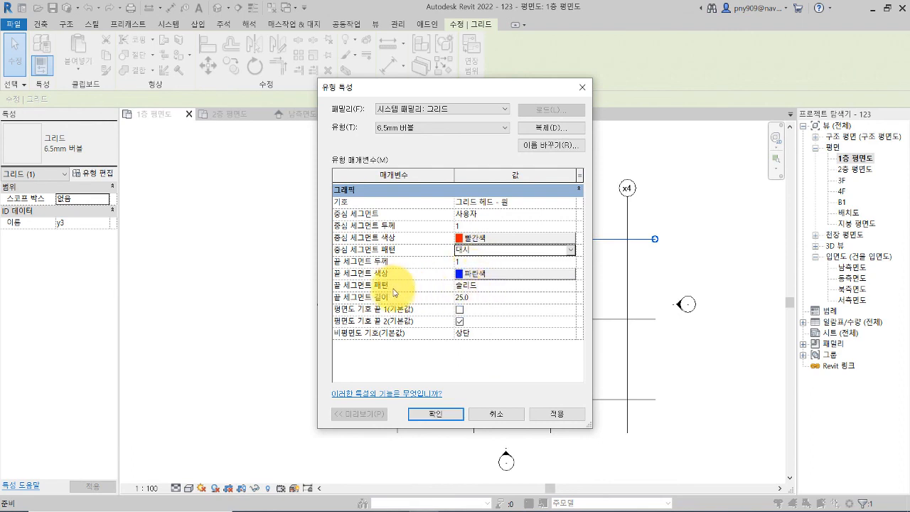
- Set the grid type's end segment length to 10.0, apply the type changes, and deselect grid y3
left_click(475, 299)
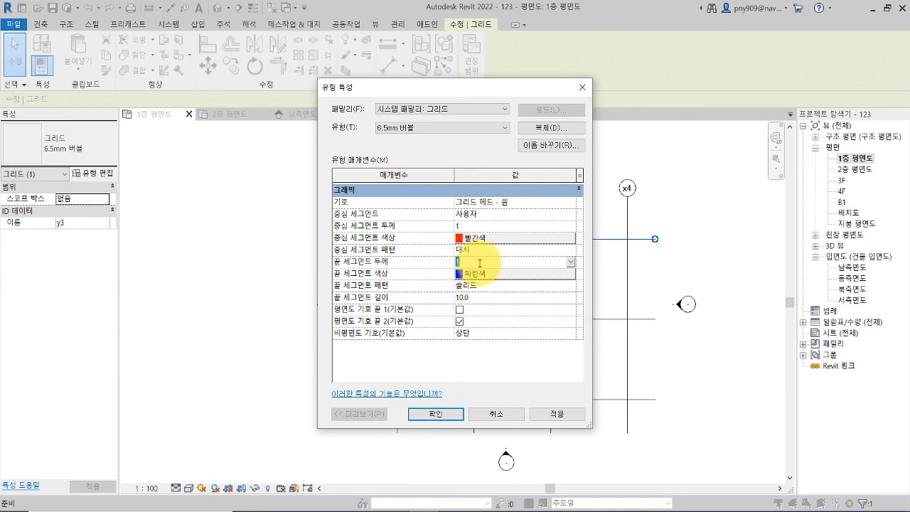
left_click(572, 262)
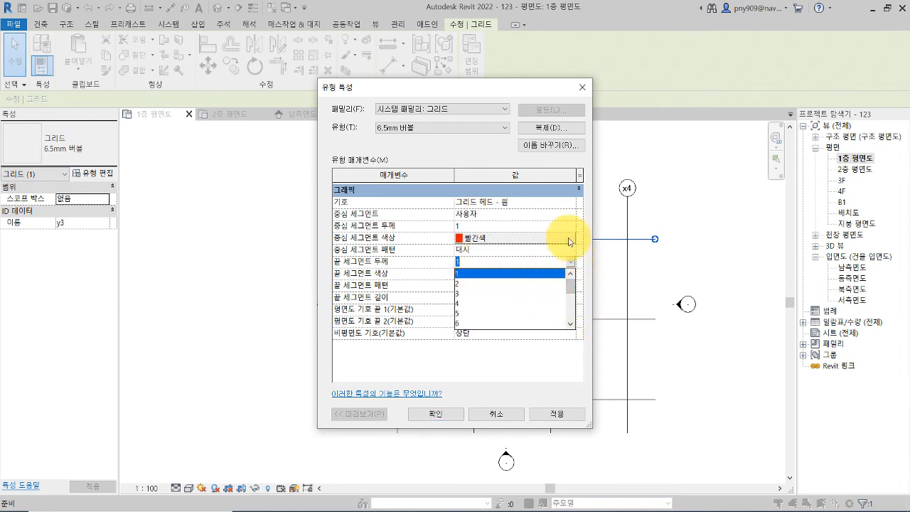
left_click(587, 223)
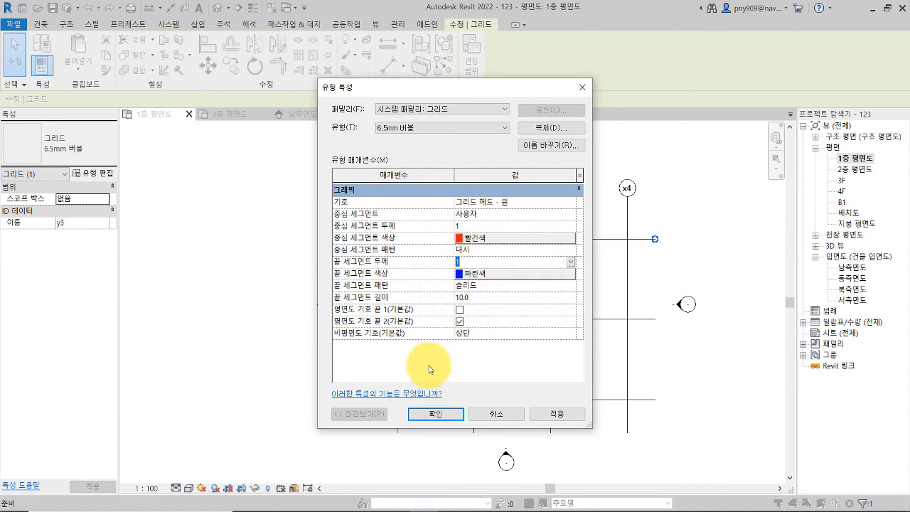
left_click(432, 416)
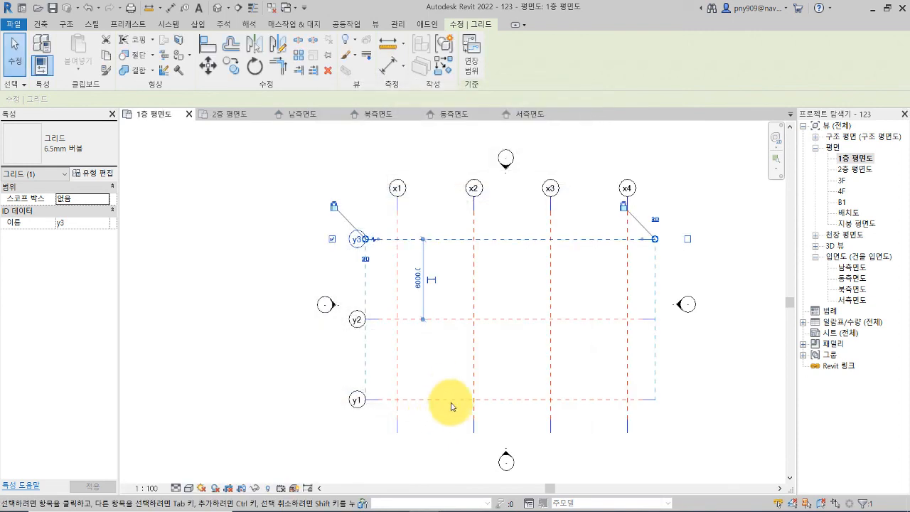
left_click(425, 372)
- Examine the restyled x and y grids in the first-floor plan, and switch to the PowerPoint presentation
scroll(502, 285, "up", 1)
middle_click_drag(506, 284, 459, 267)
scroll(517, 264, "down", 1)
scroll(457, 273, "up", 1)
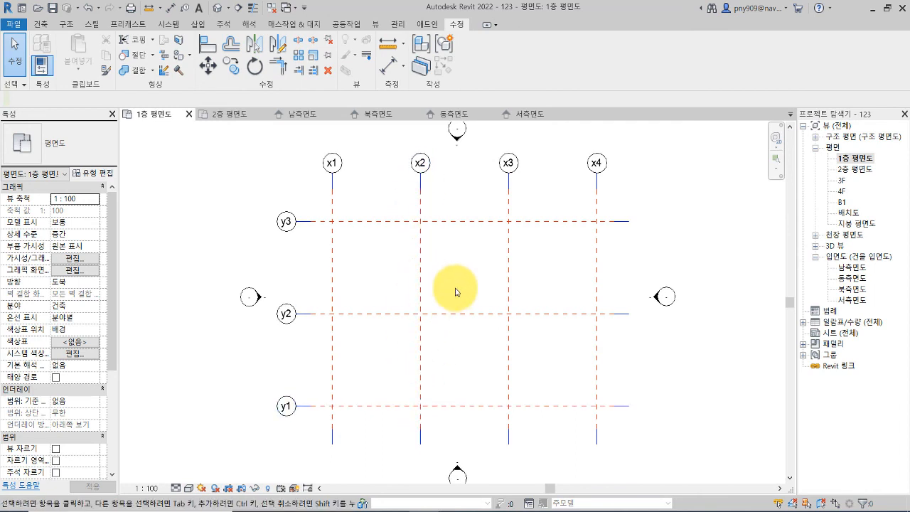
mouse_move(475, 294)
middle_mouse_down()
mouse_move(441, 295)
mouse_move(491, 299)
middle_mouse_up()
scroll(439, 293, "down", 1)
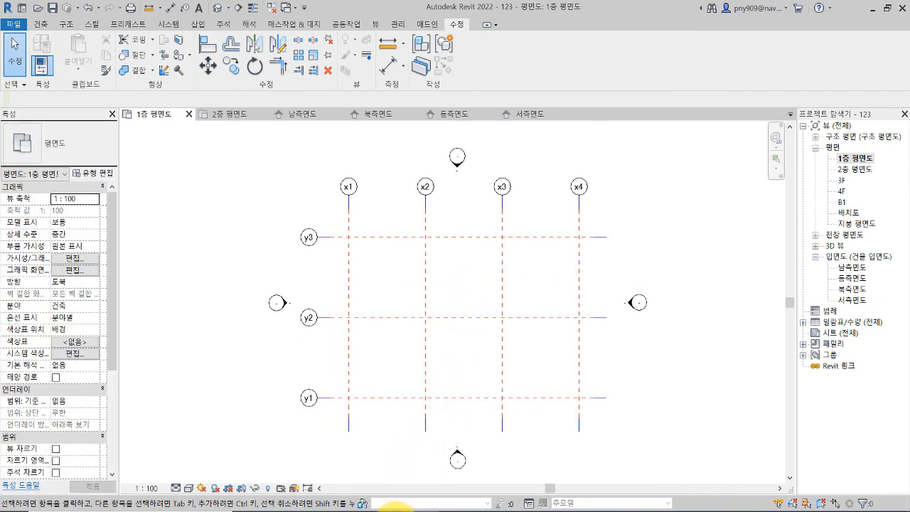
left_click(396, 511)
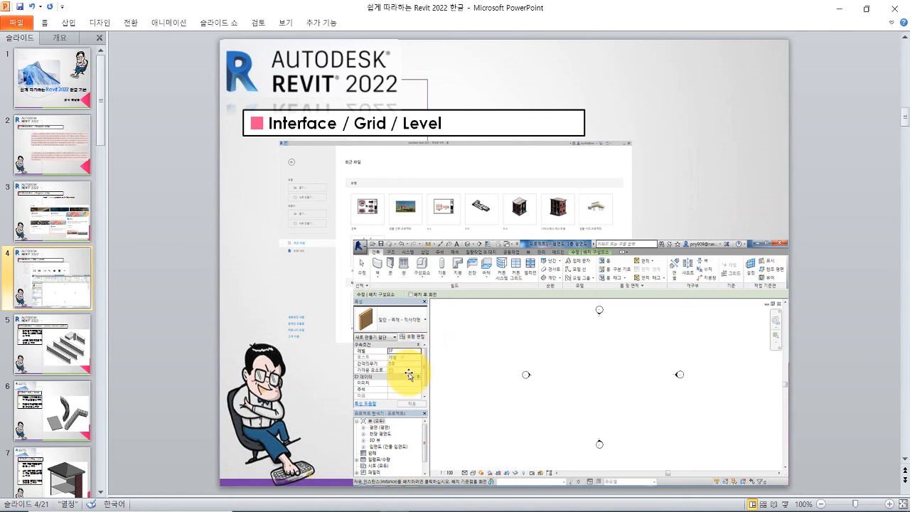